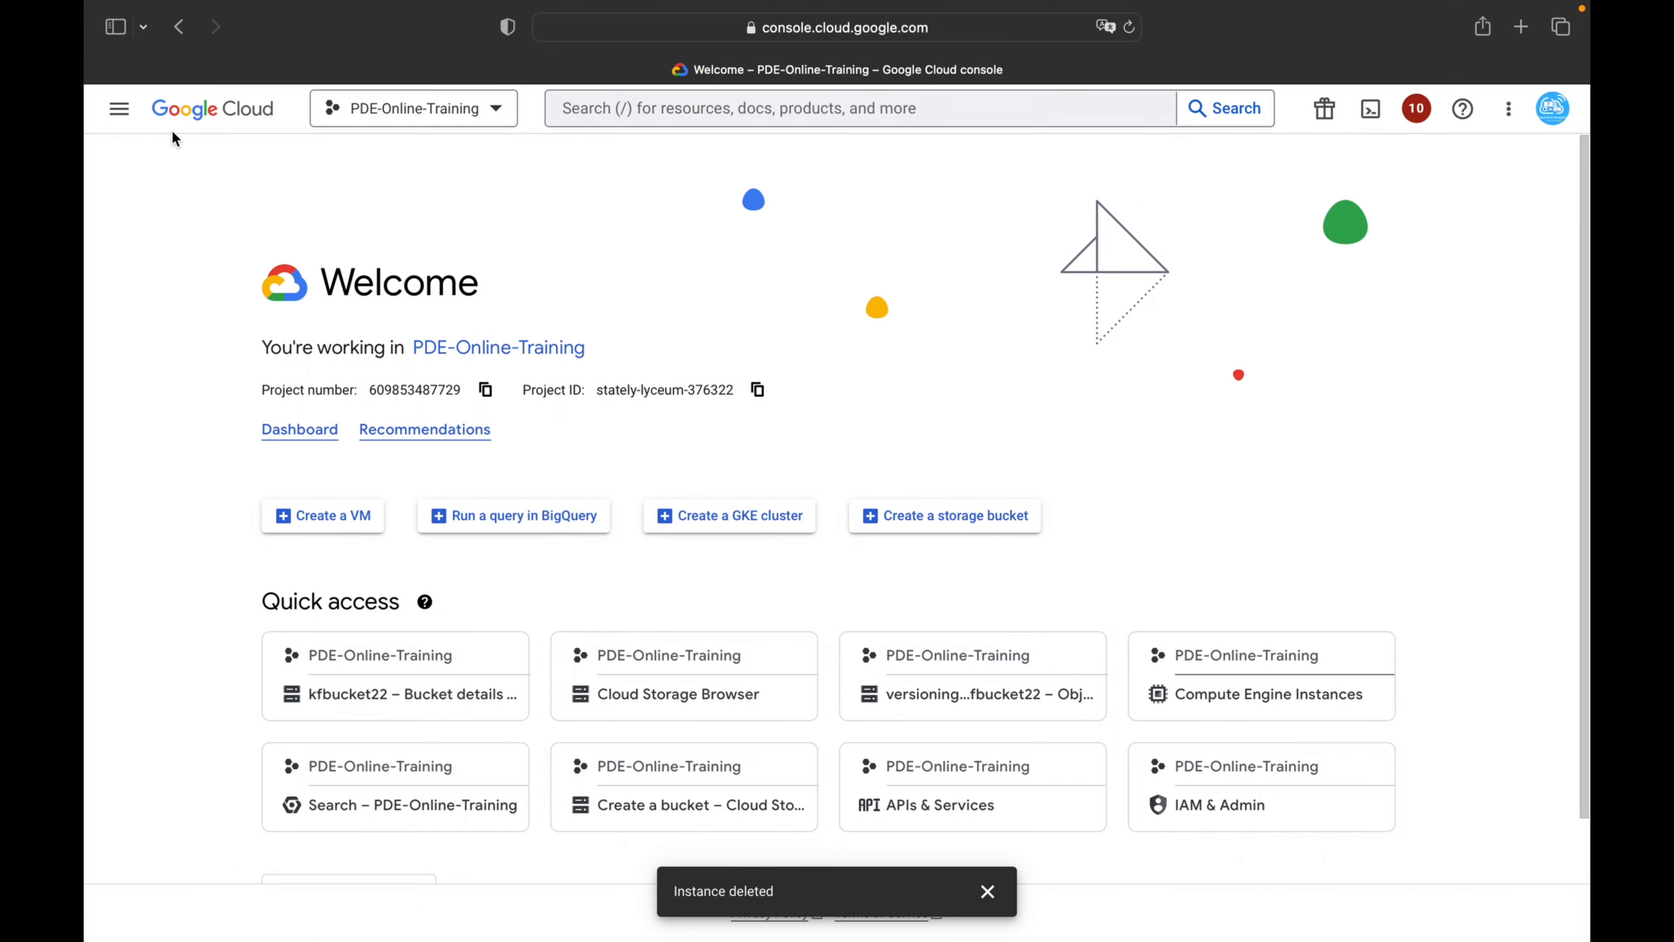
Step: Start creating a new Compute Engine VM instance and name it my-first-instance-01
click(124, 123)
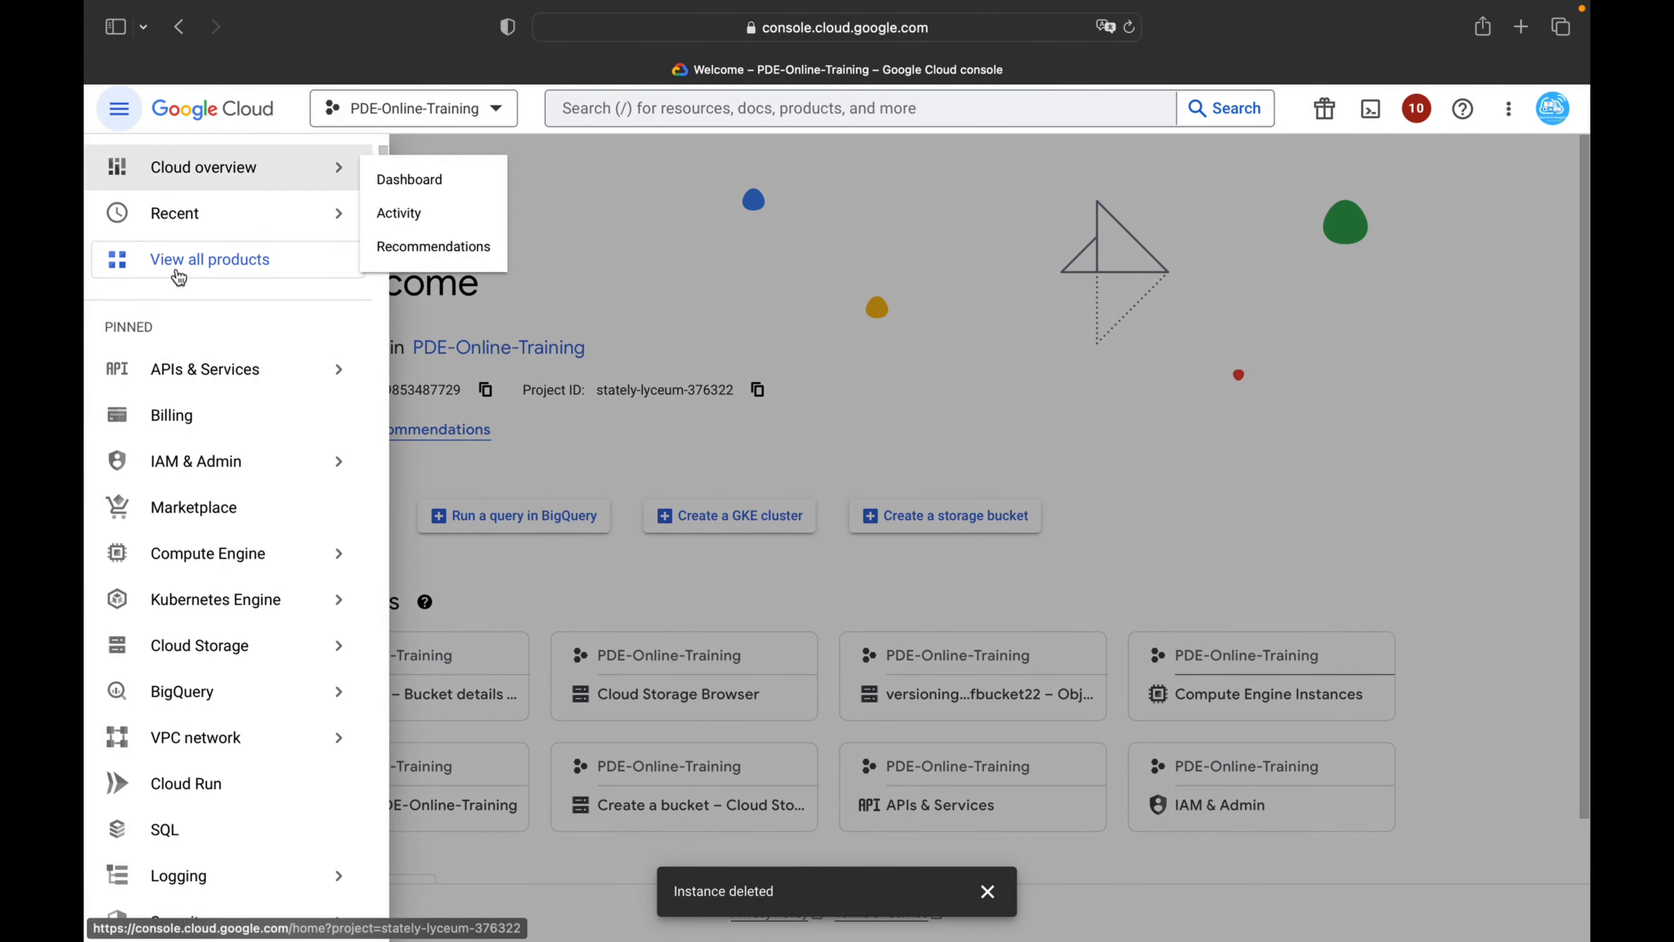
mouse_move(170, 565)
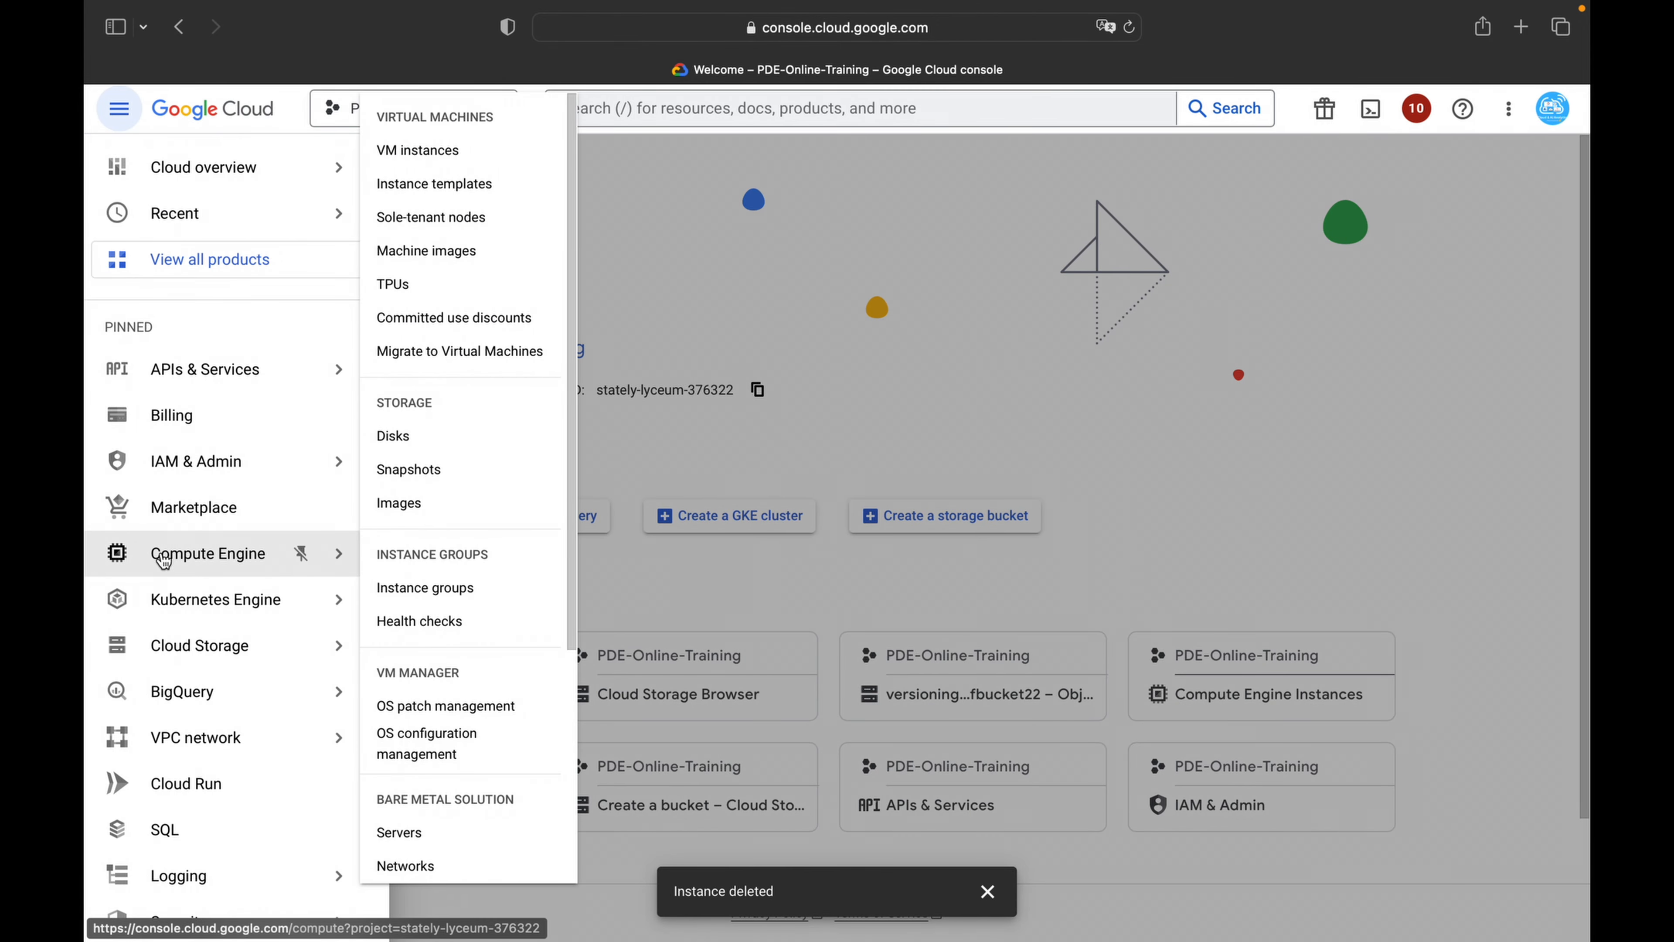
click(435, 183)
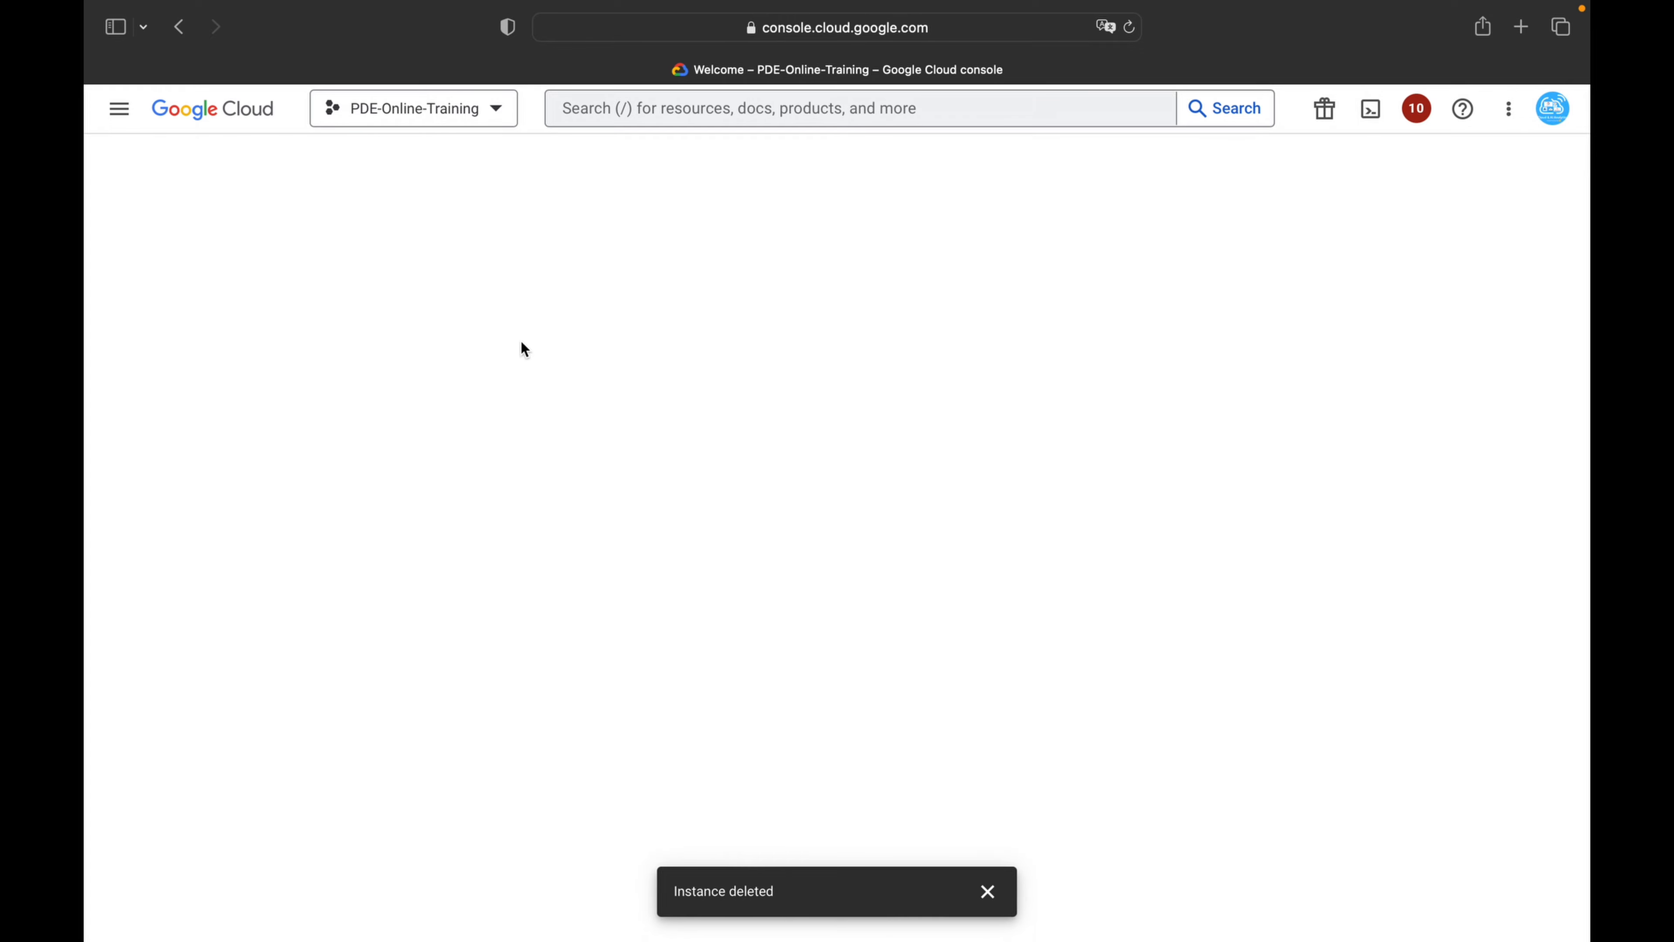
mouse_move(170, 267)
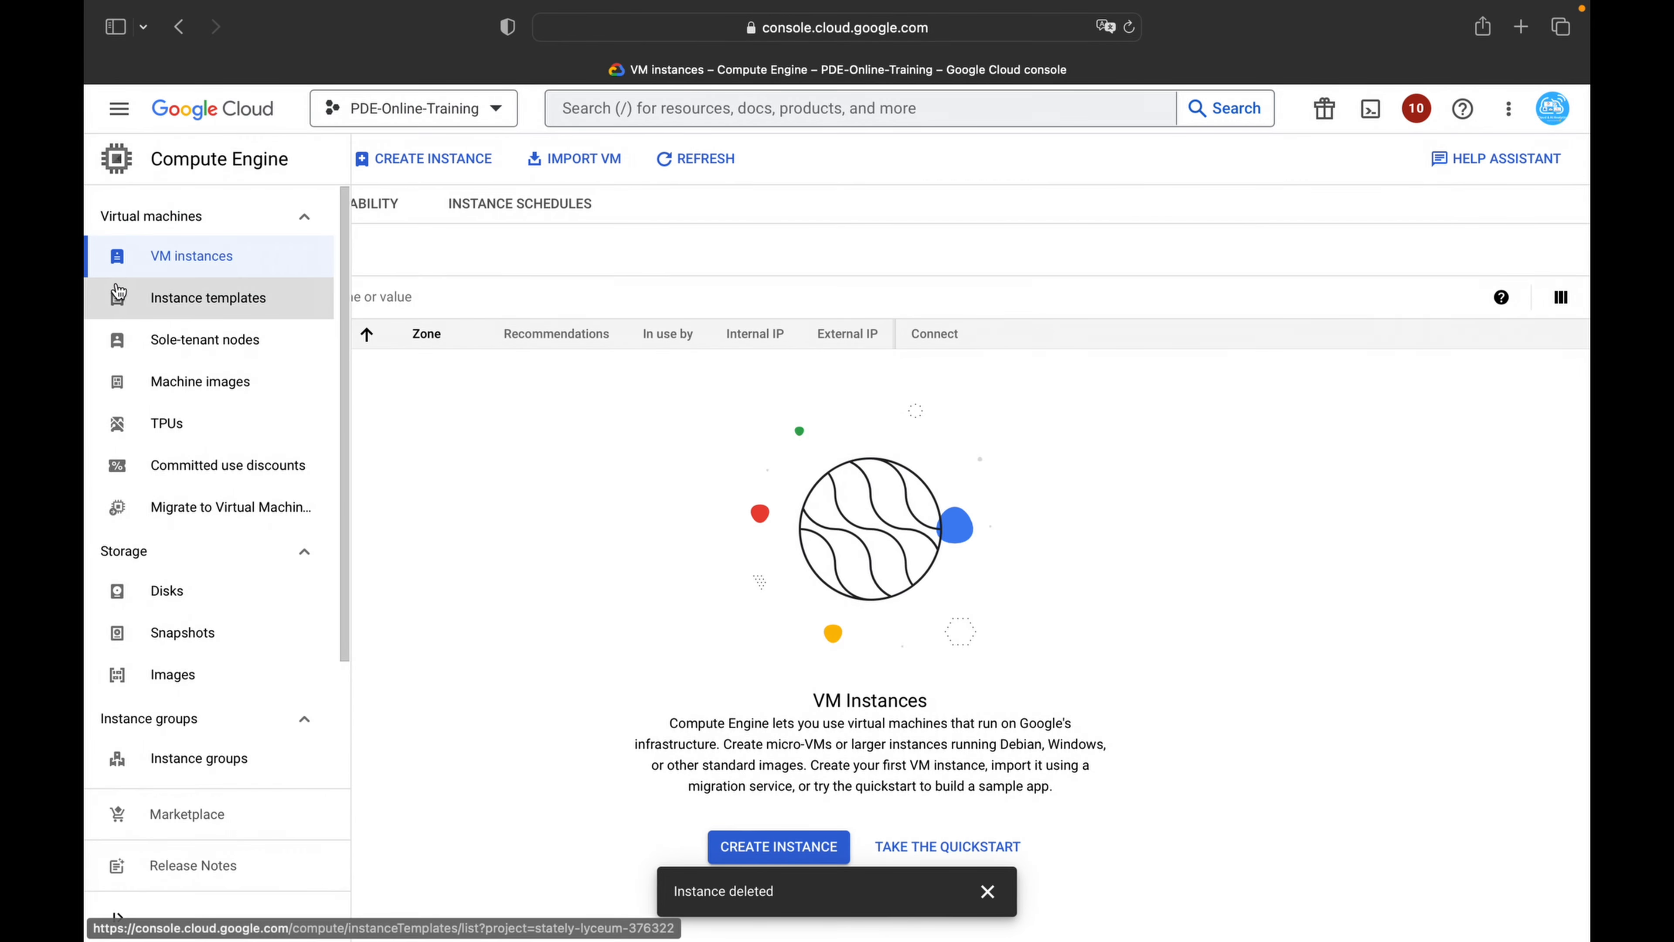
click(426, 165)
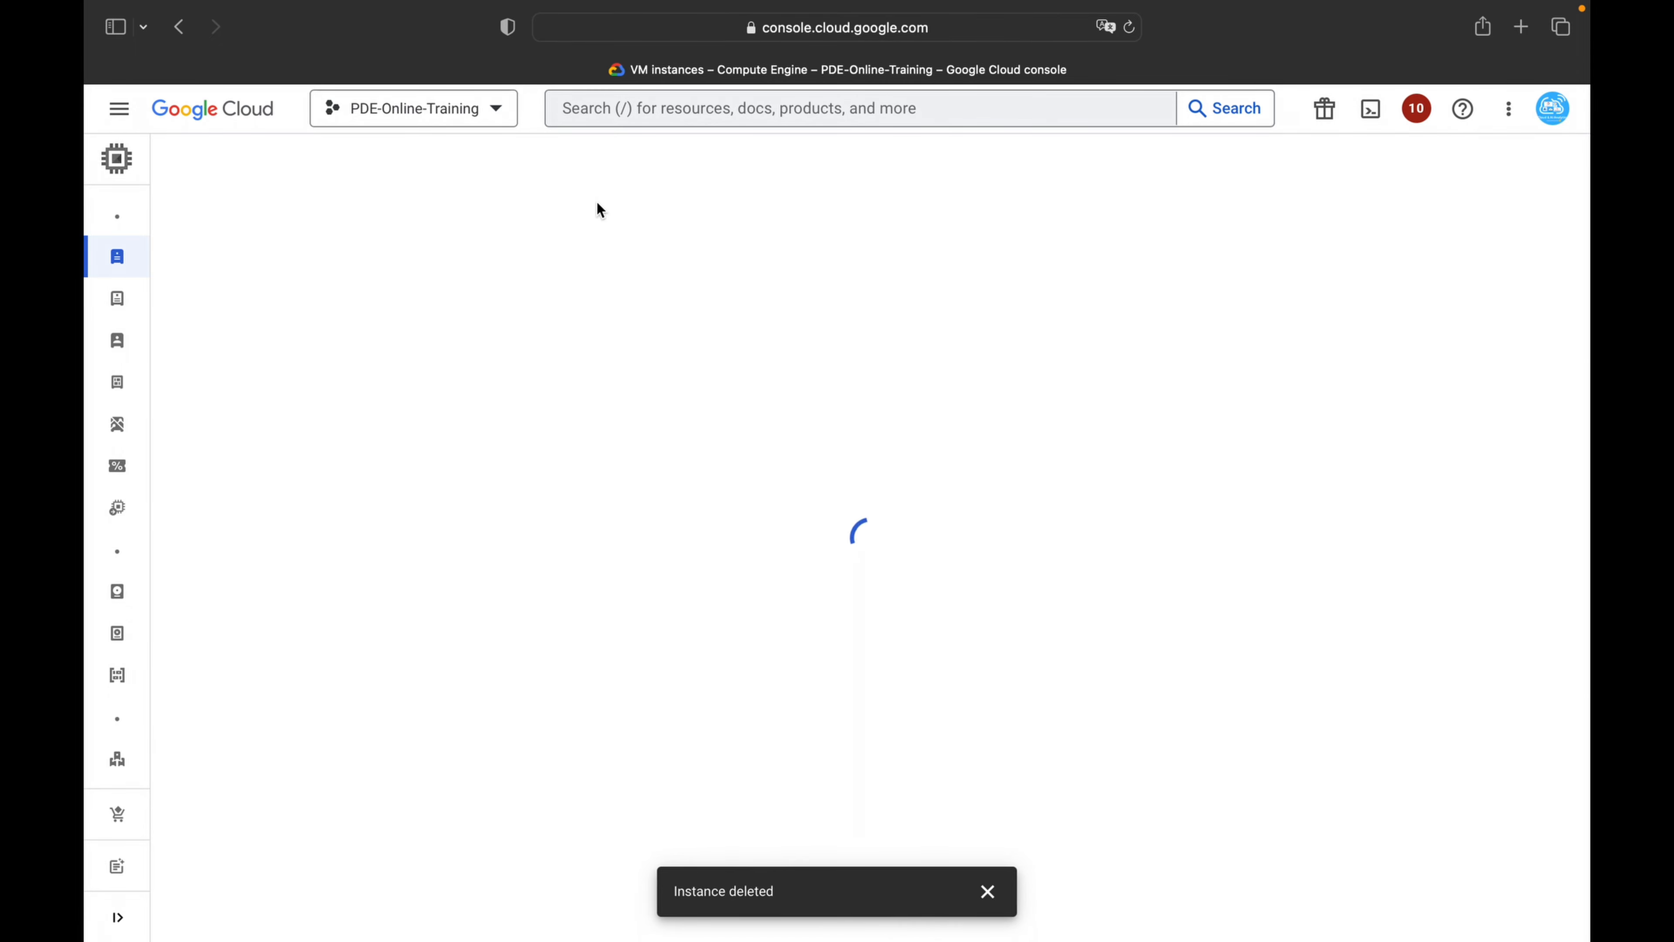
drag(643, 235, 509, 235)
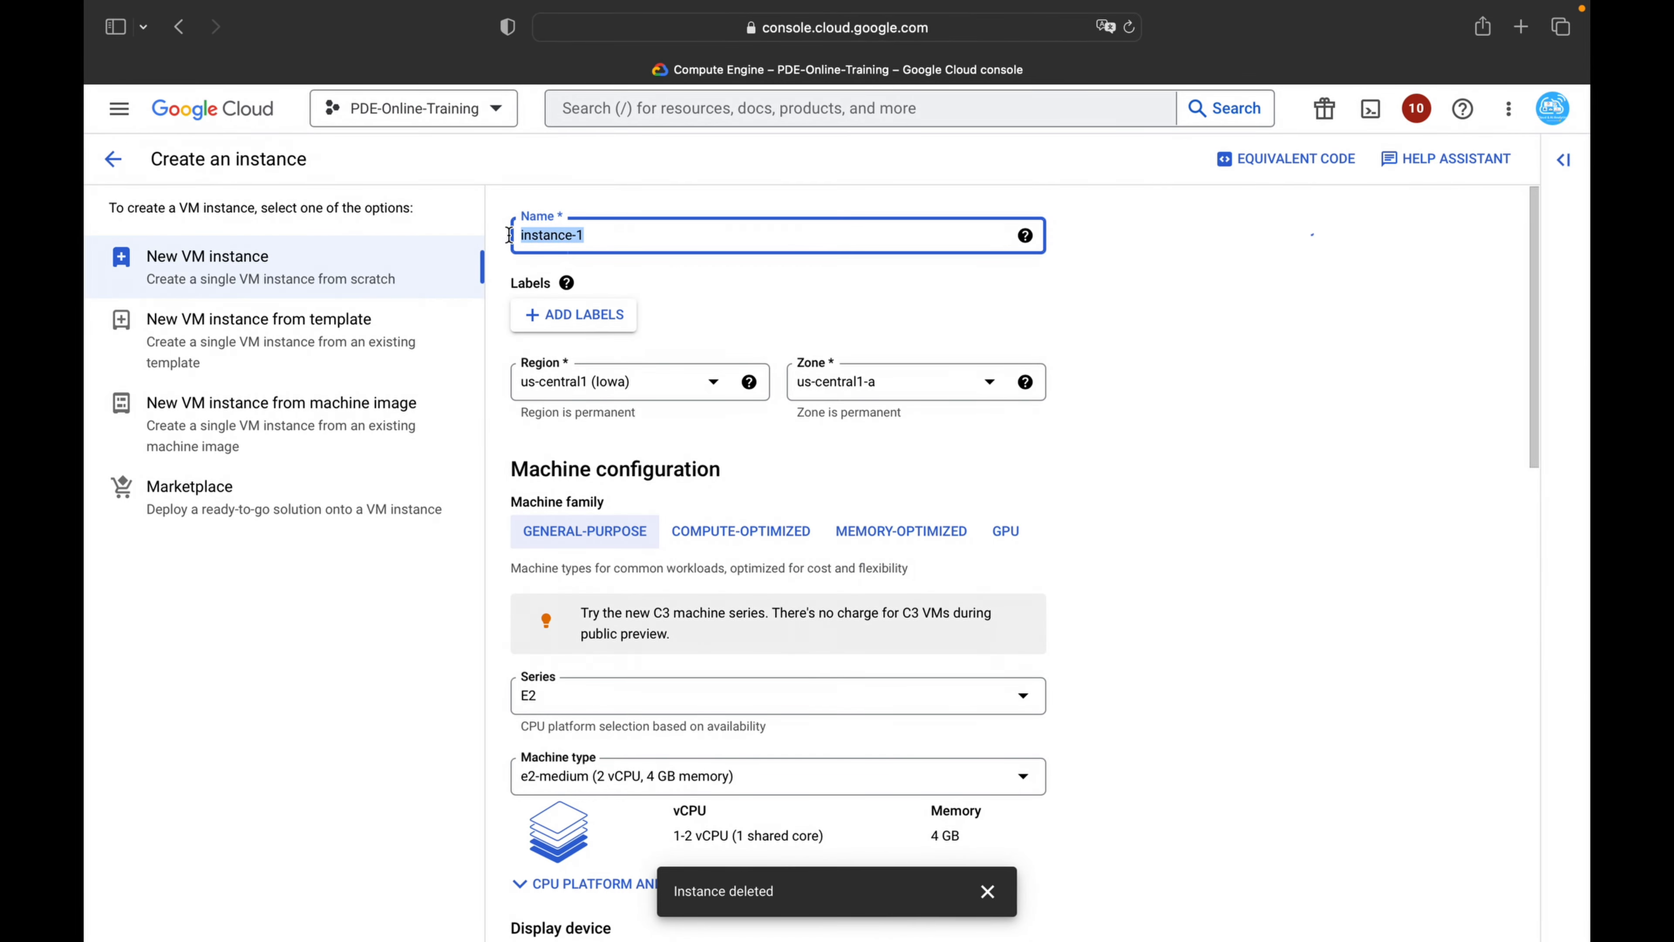
text(my-first-instance-0)
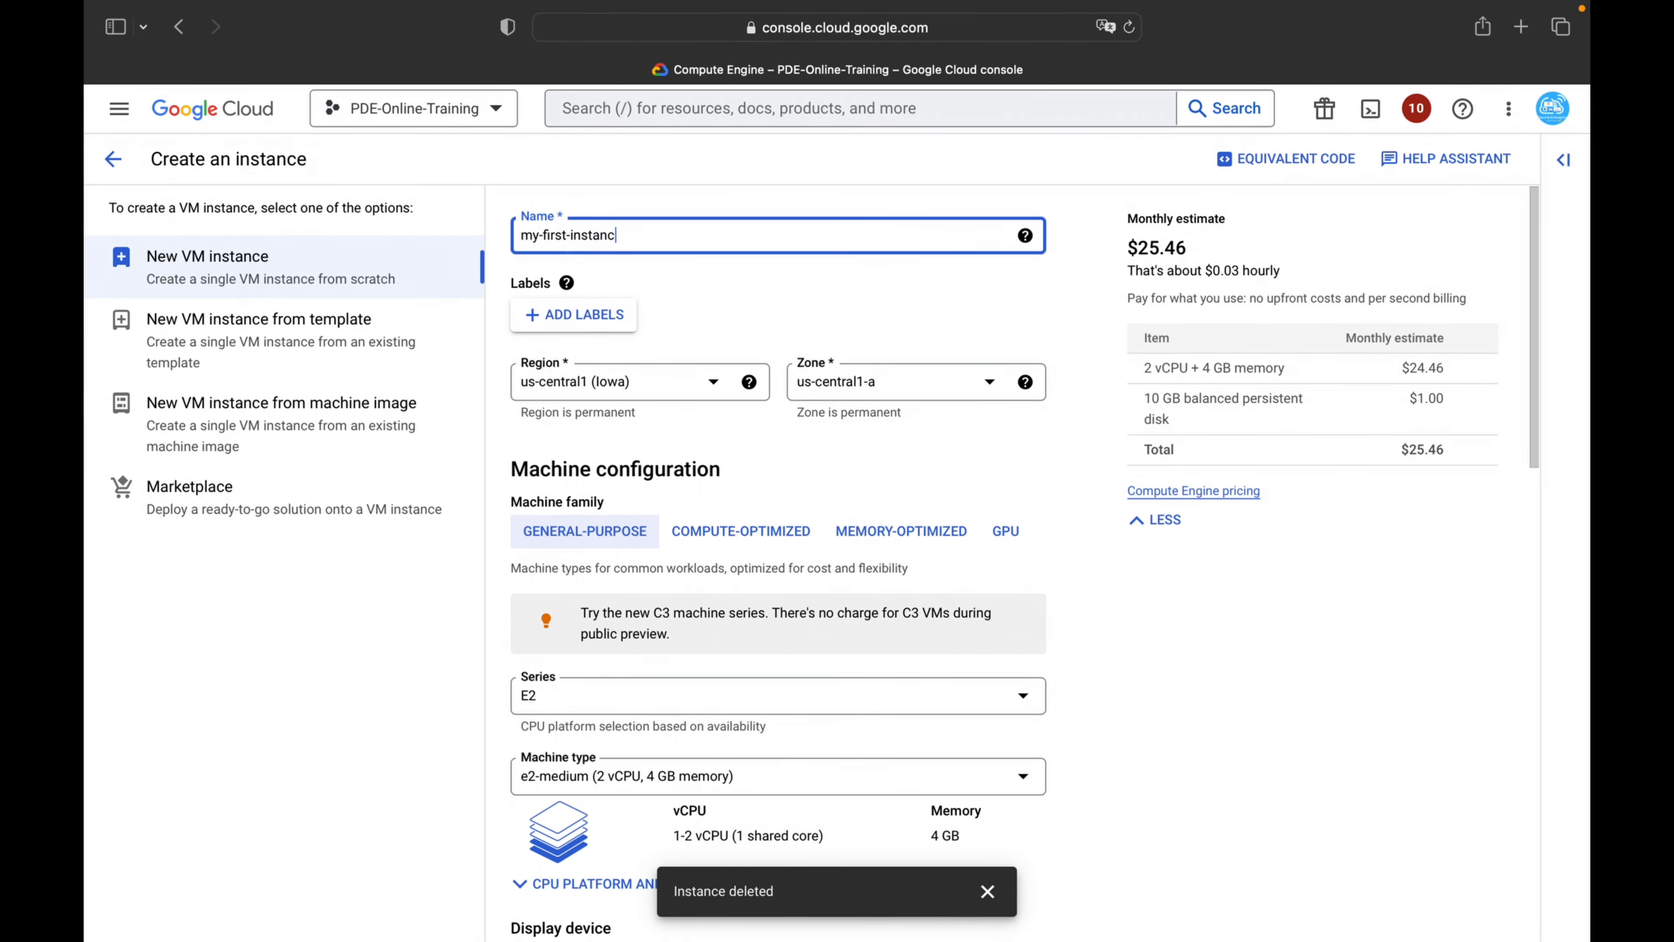
Step: Add a label to the instance with key domain and value bank, and save it
click(559, 315)
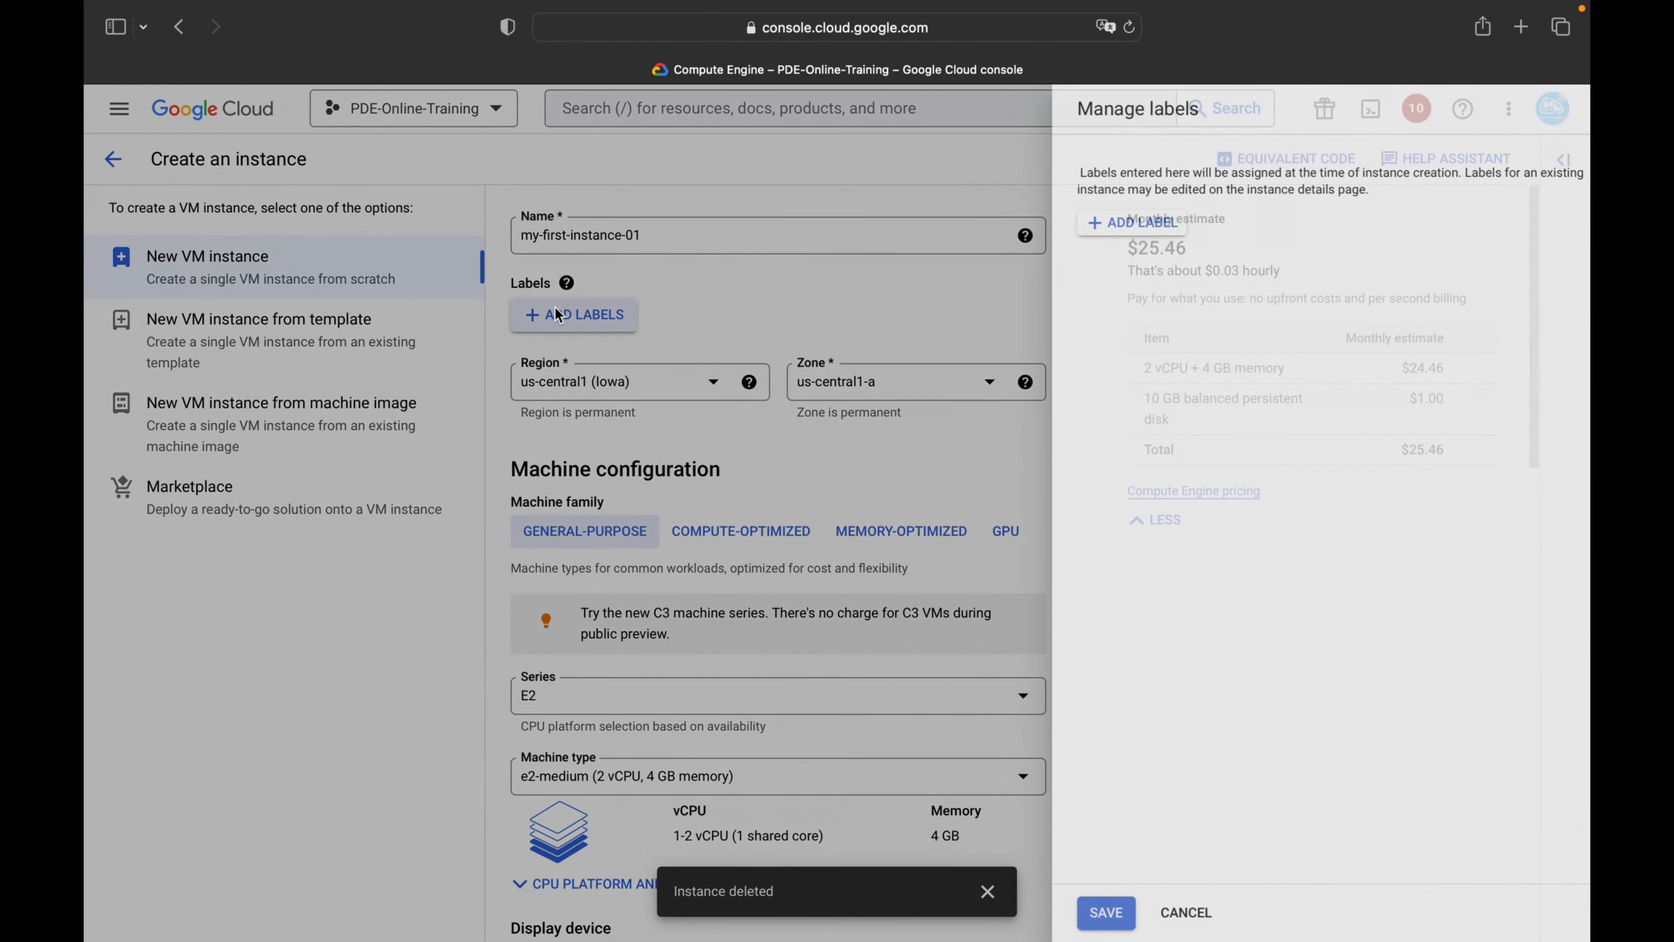
click(1063, 228)
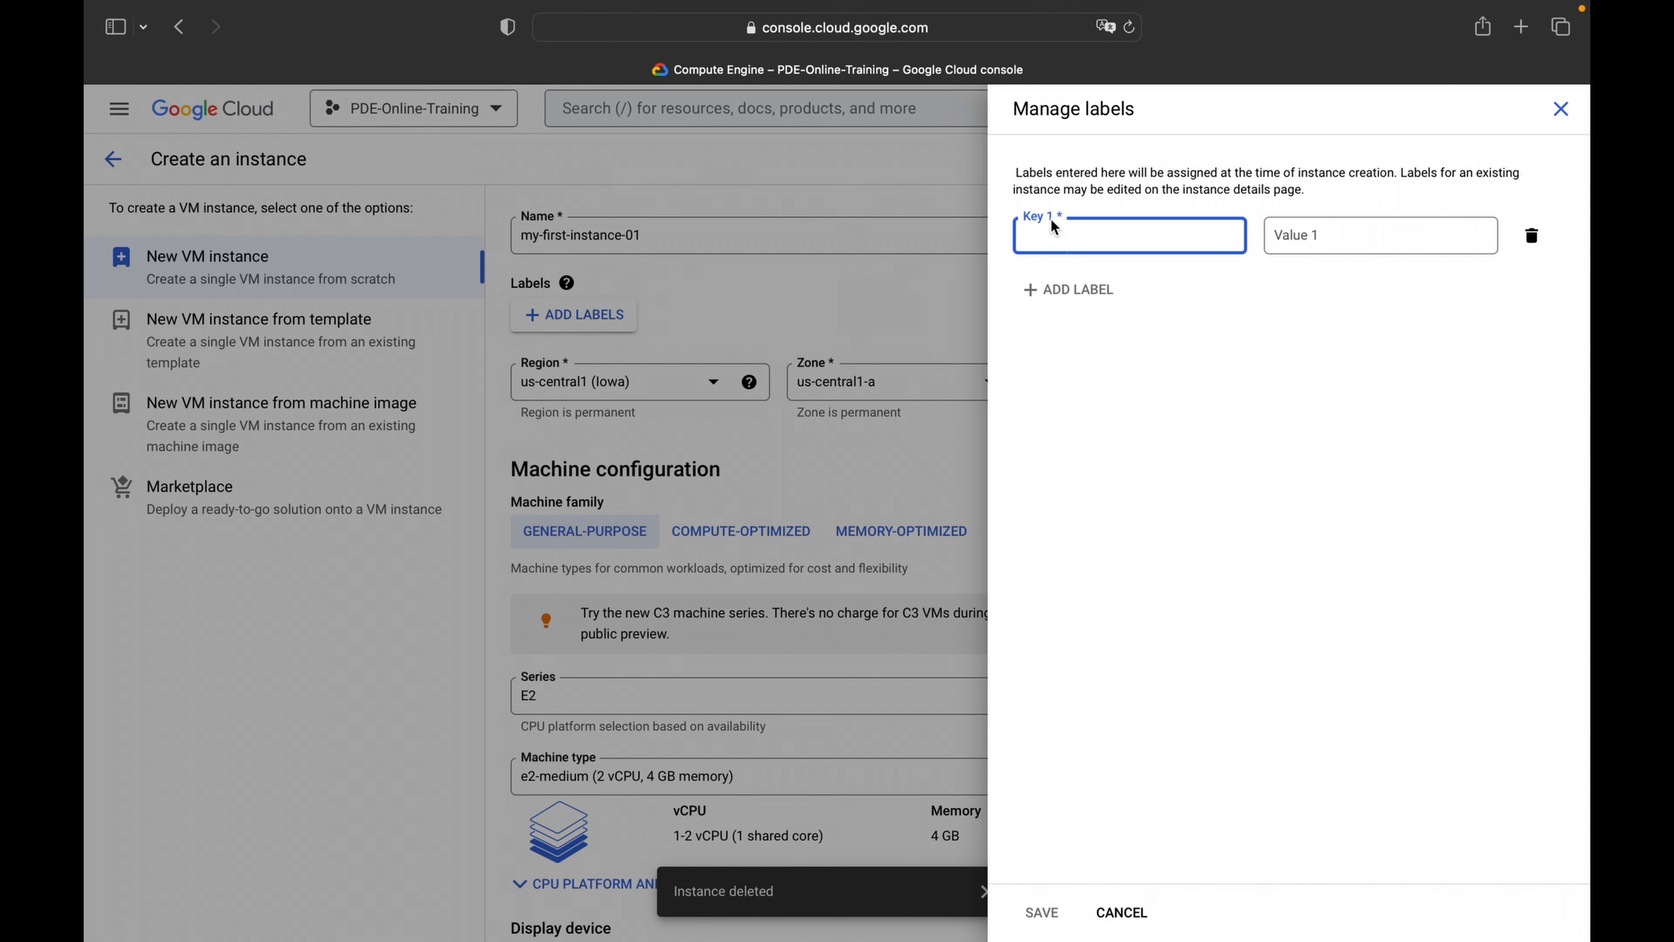
text(domain)
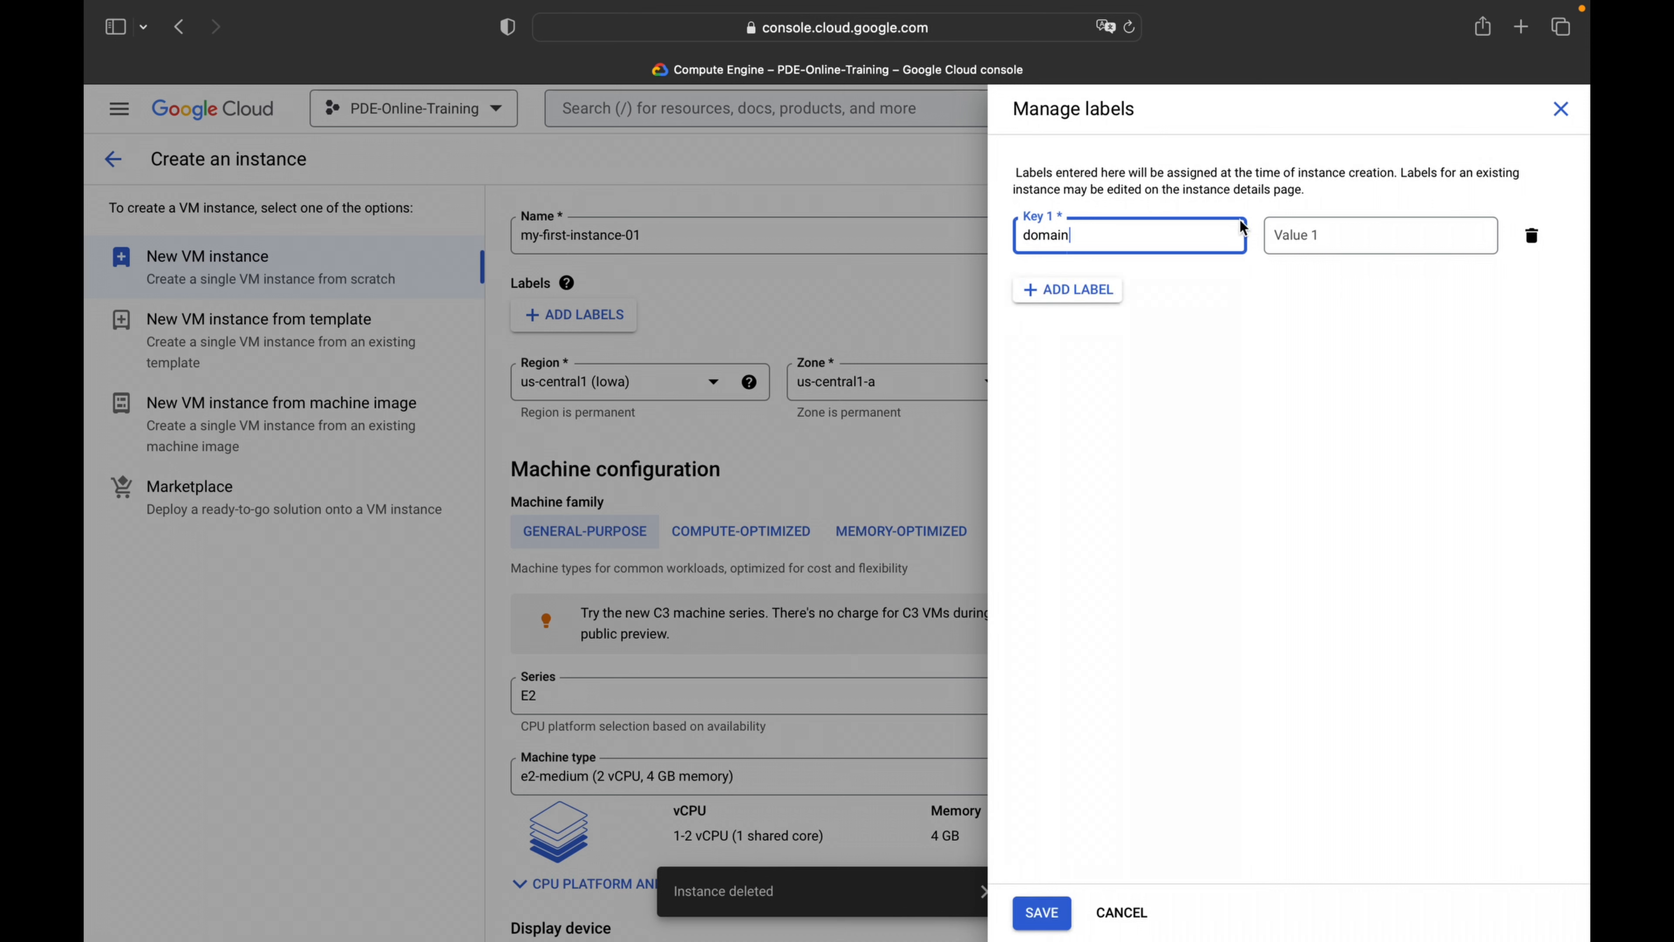
click(1315, 247)
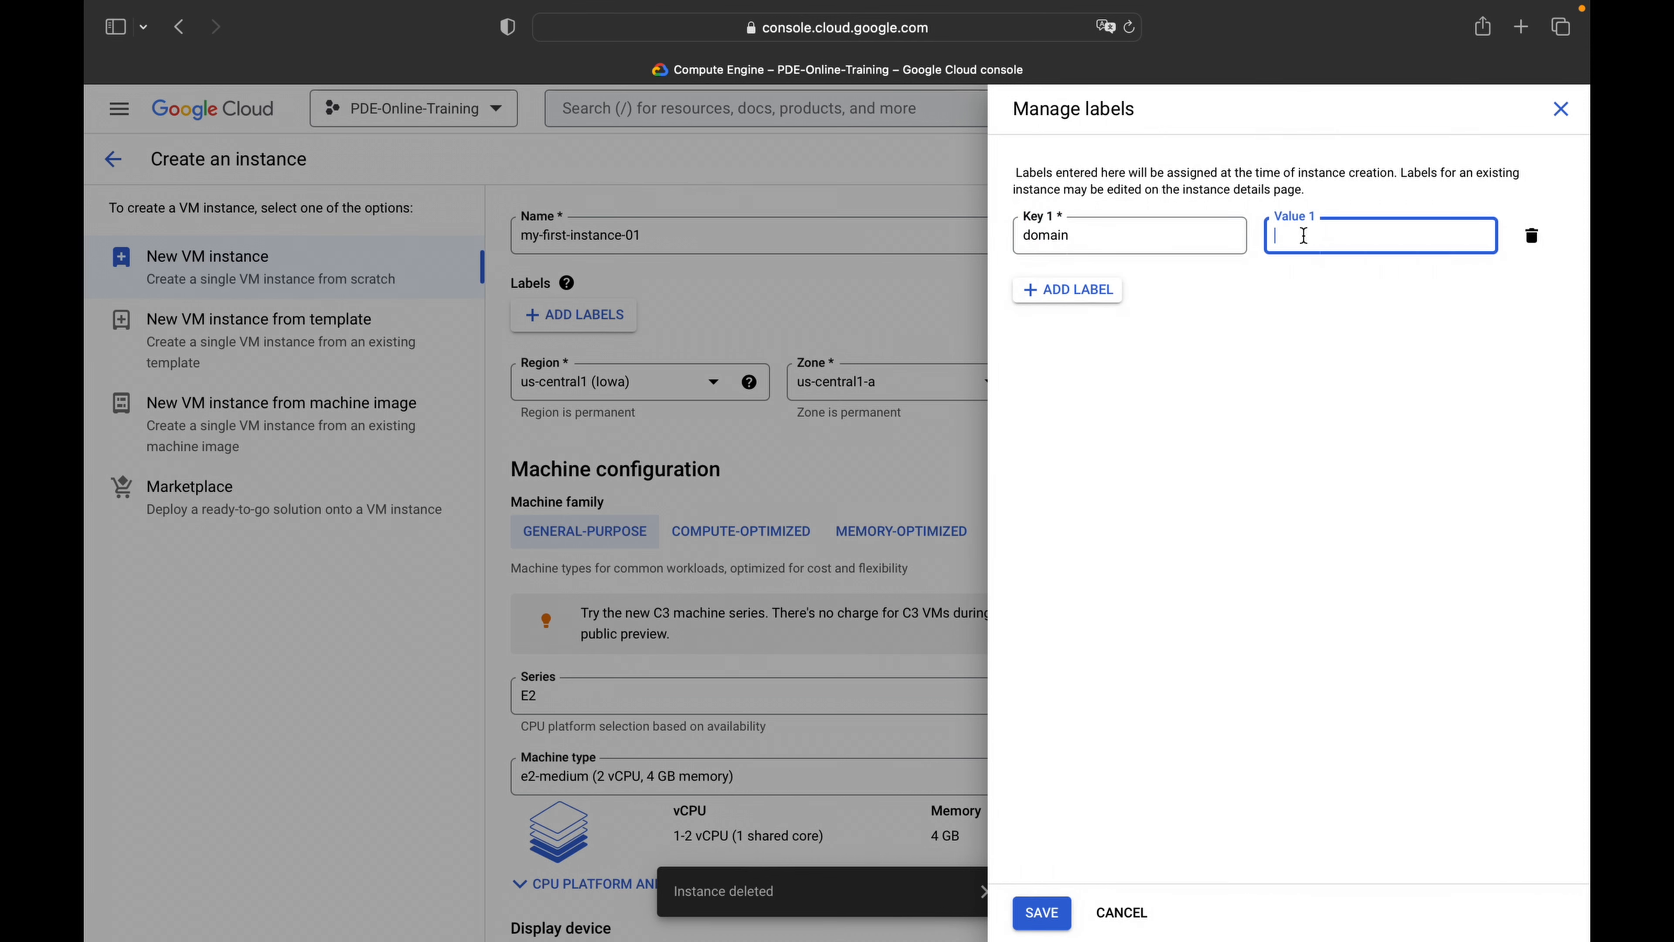
text(bank)
click(1053, 914)
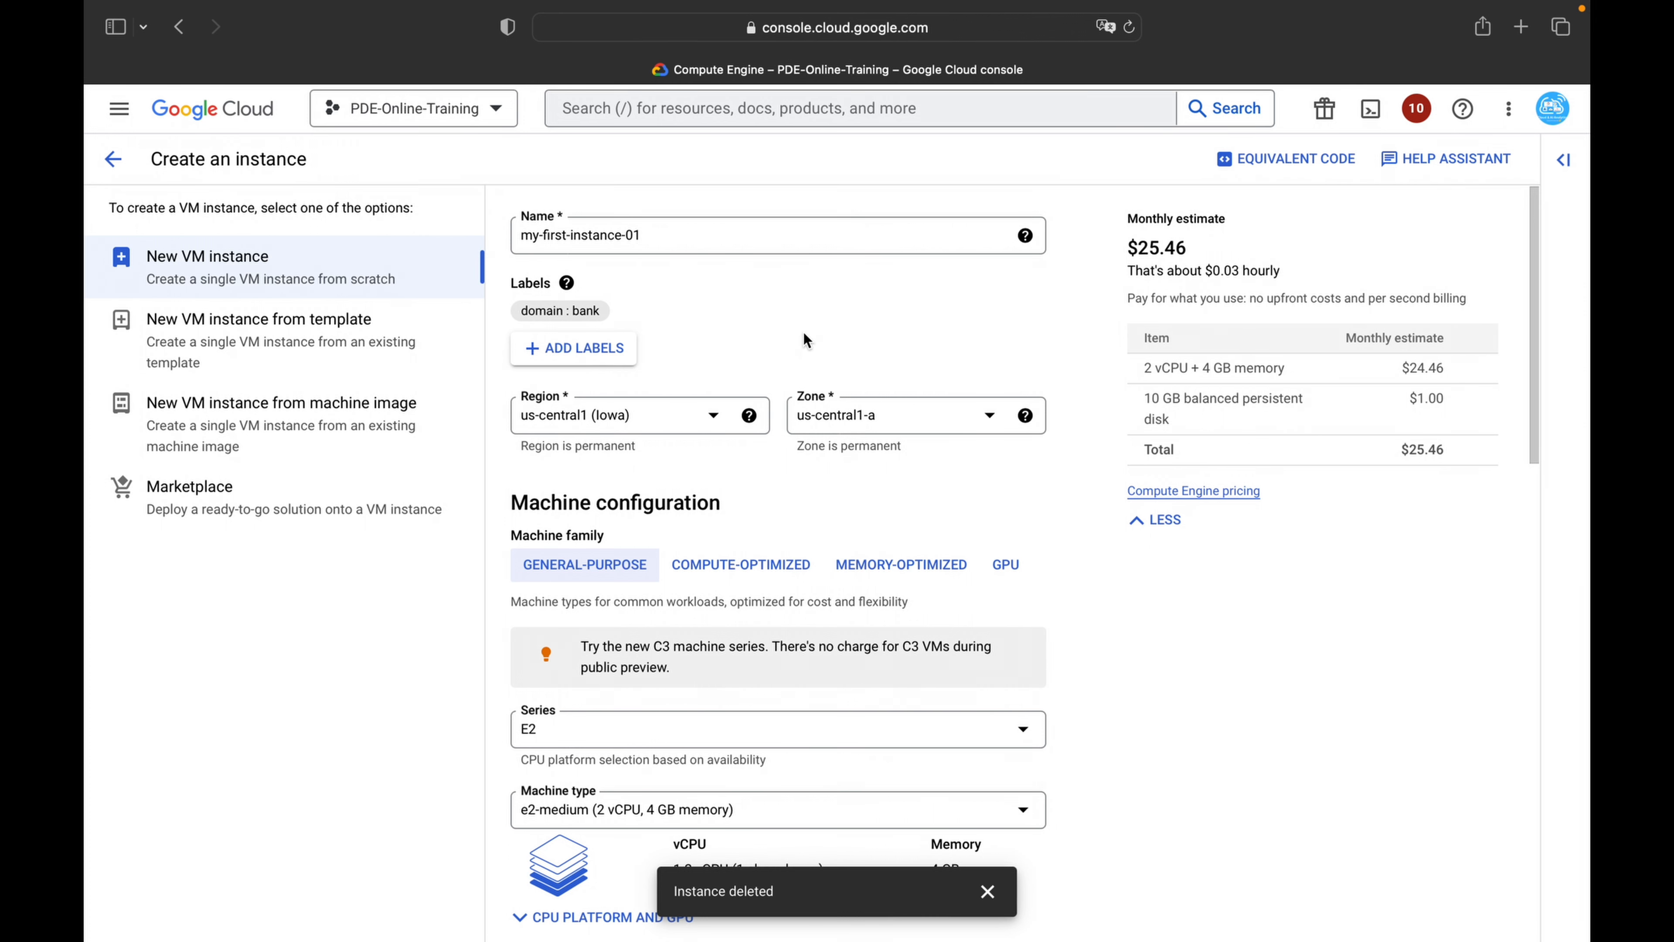
Step: Look through the general-purpose machine series on offer and dismiss the leftover notification
scroll(659, 442, down, 2)
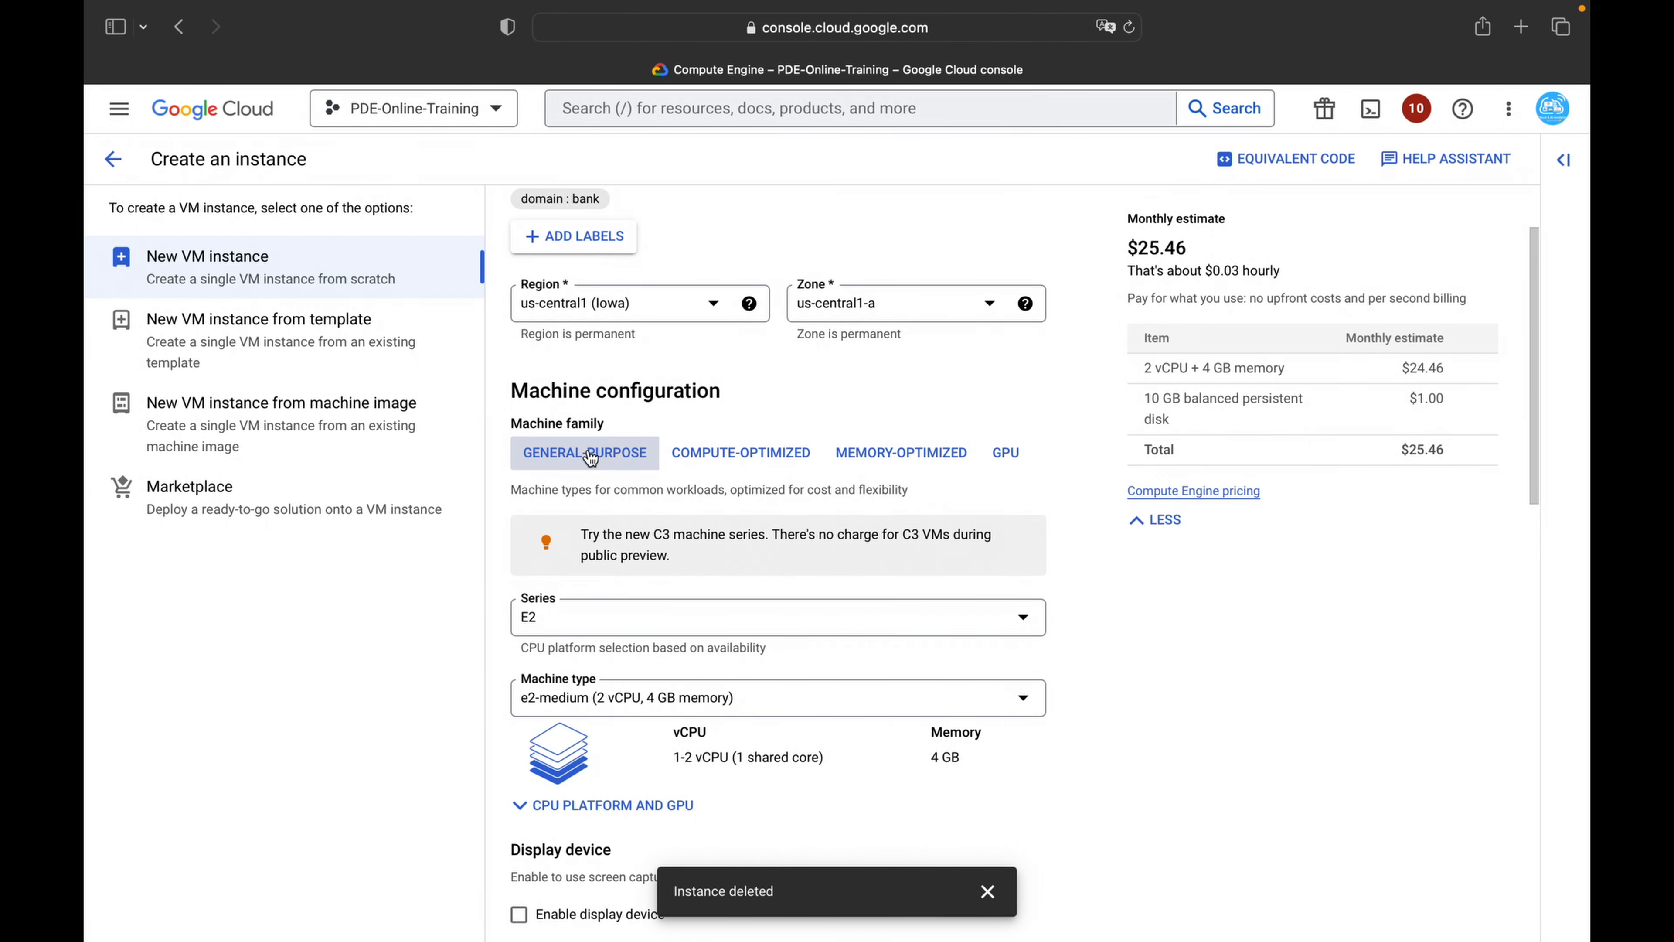
click(601, 620)
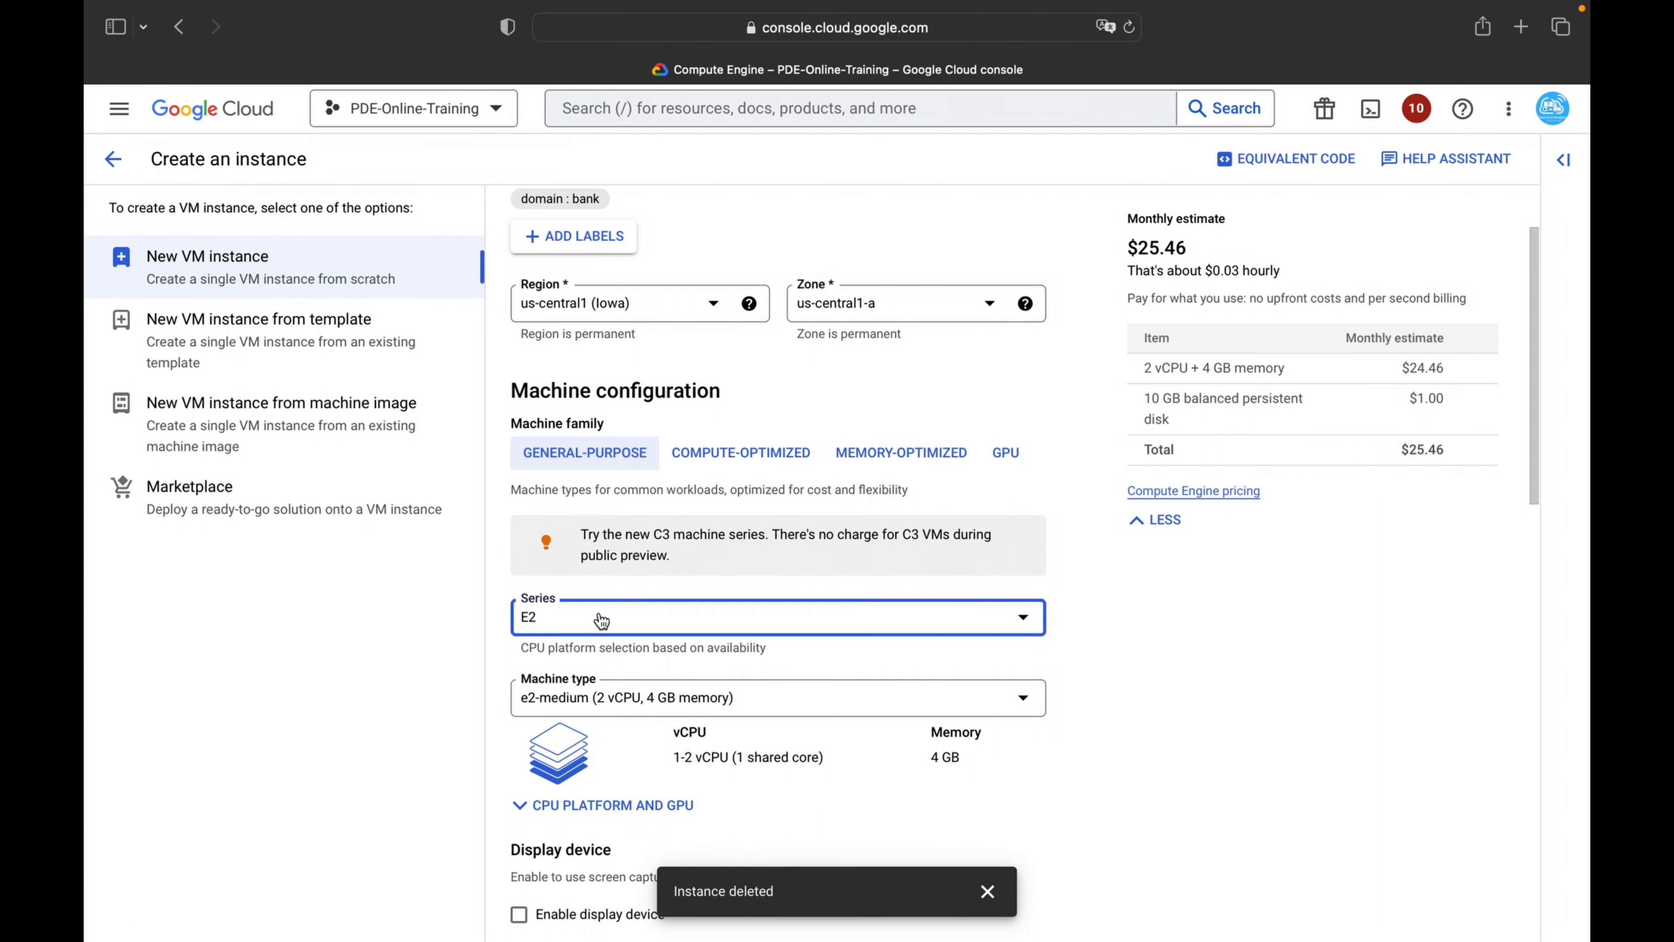
scroll(602, 719, down, 3)
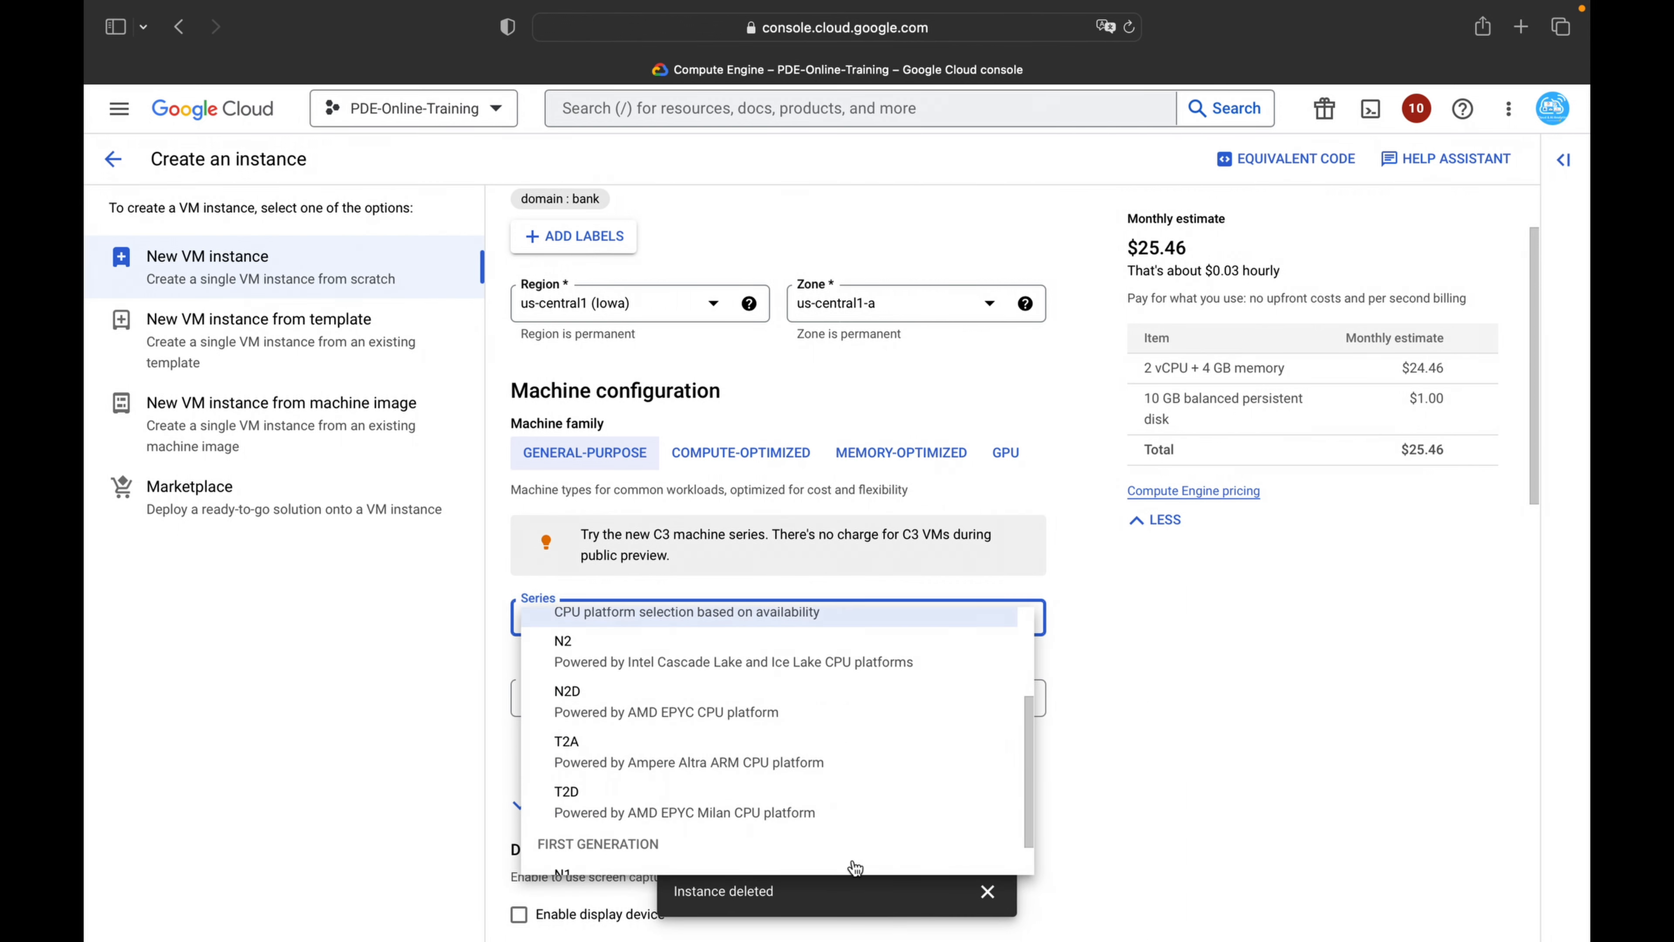
click(989, 893)
click(989, 893)
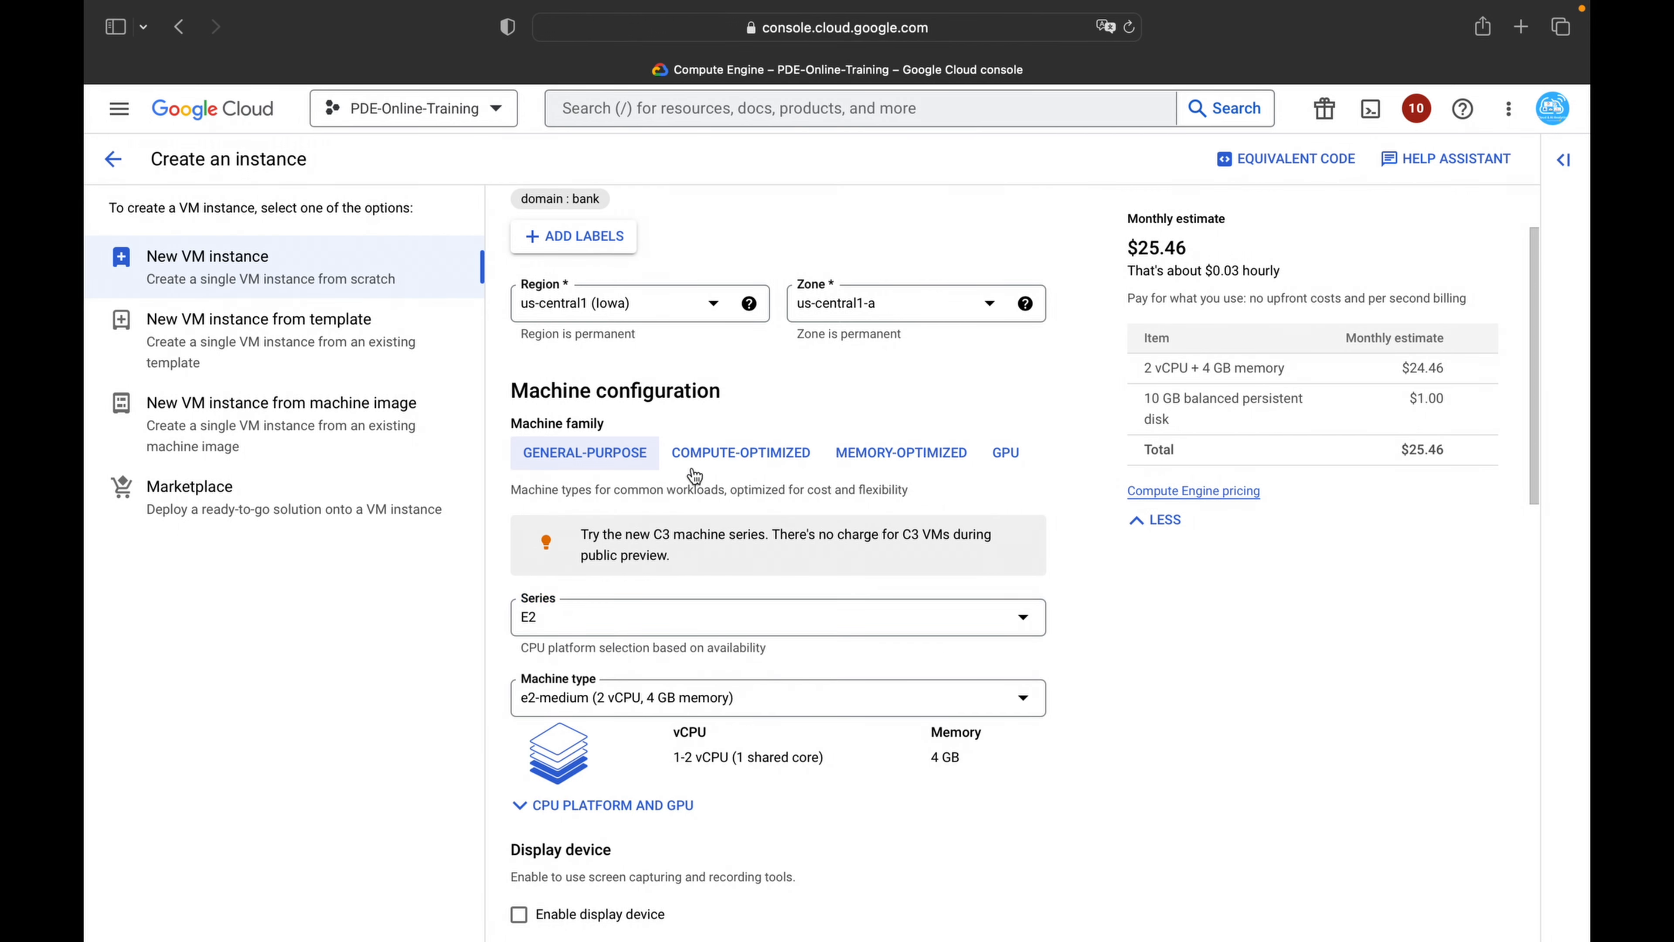
Step: Try the compute-optimized, memory-optimized and GPU machine families, and return to the general-purpose family
click(739, 468)
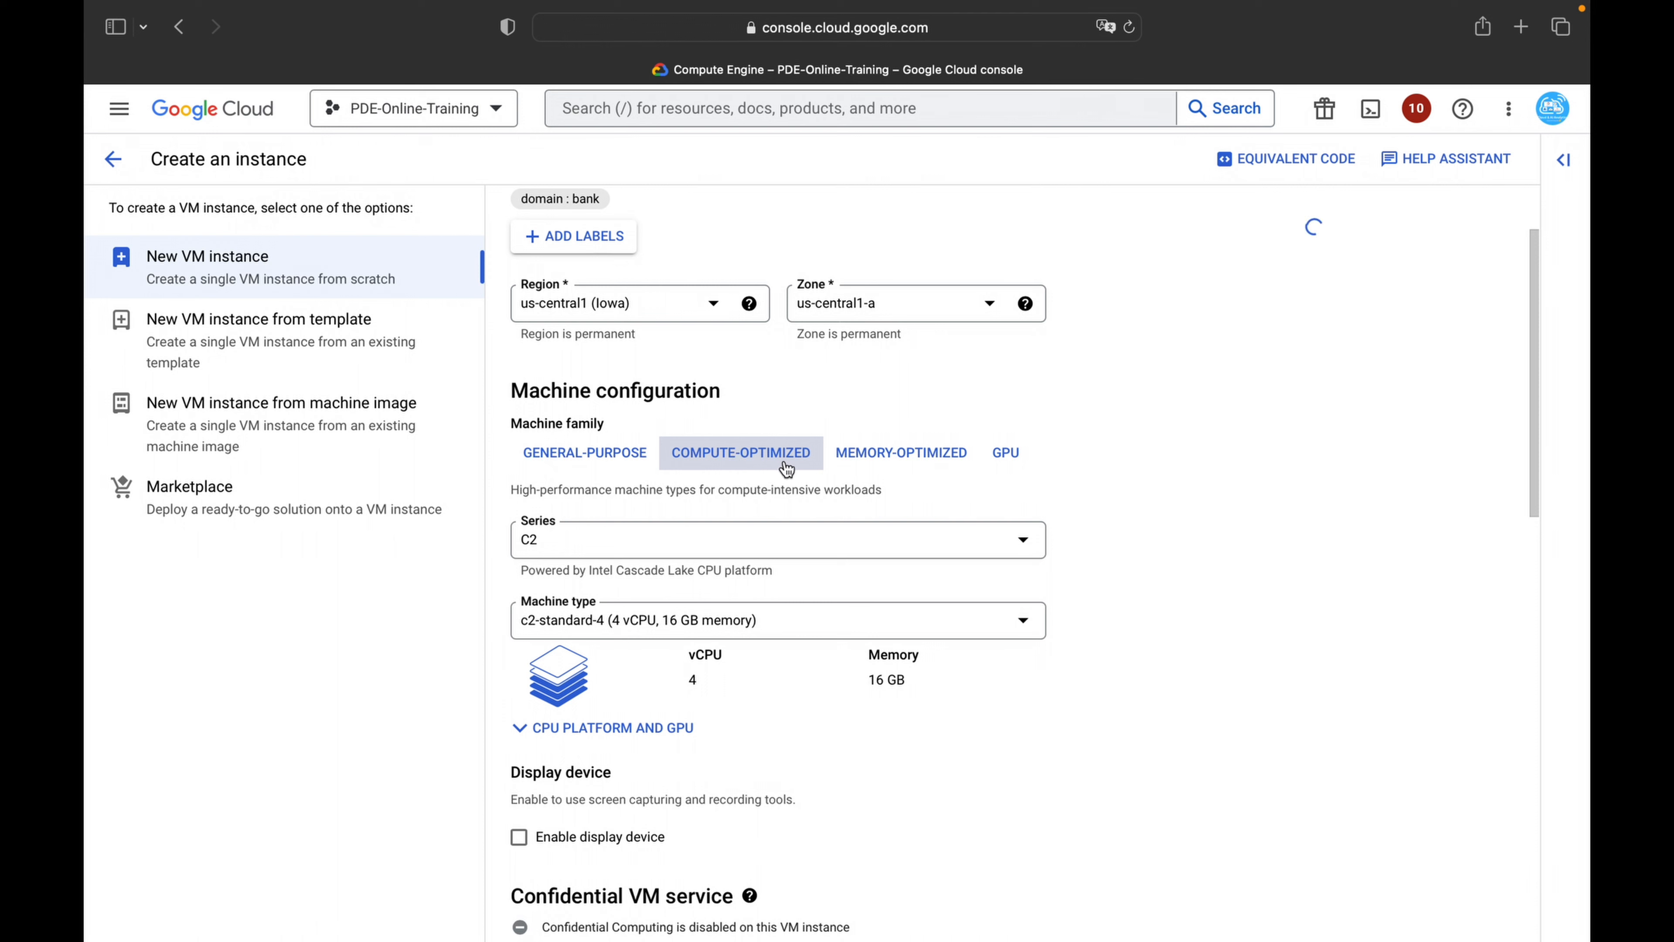
click(896, 467)
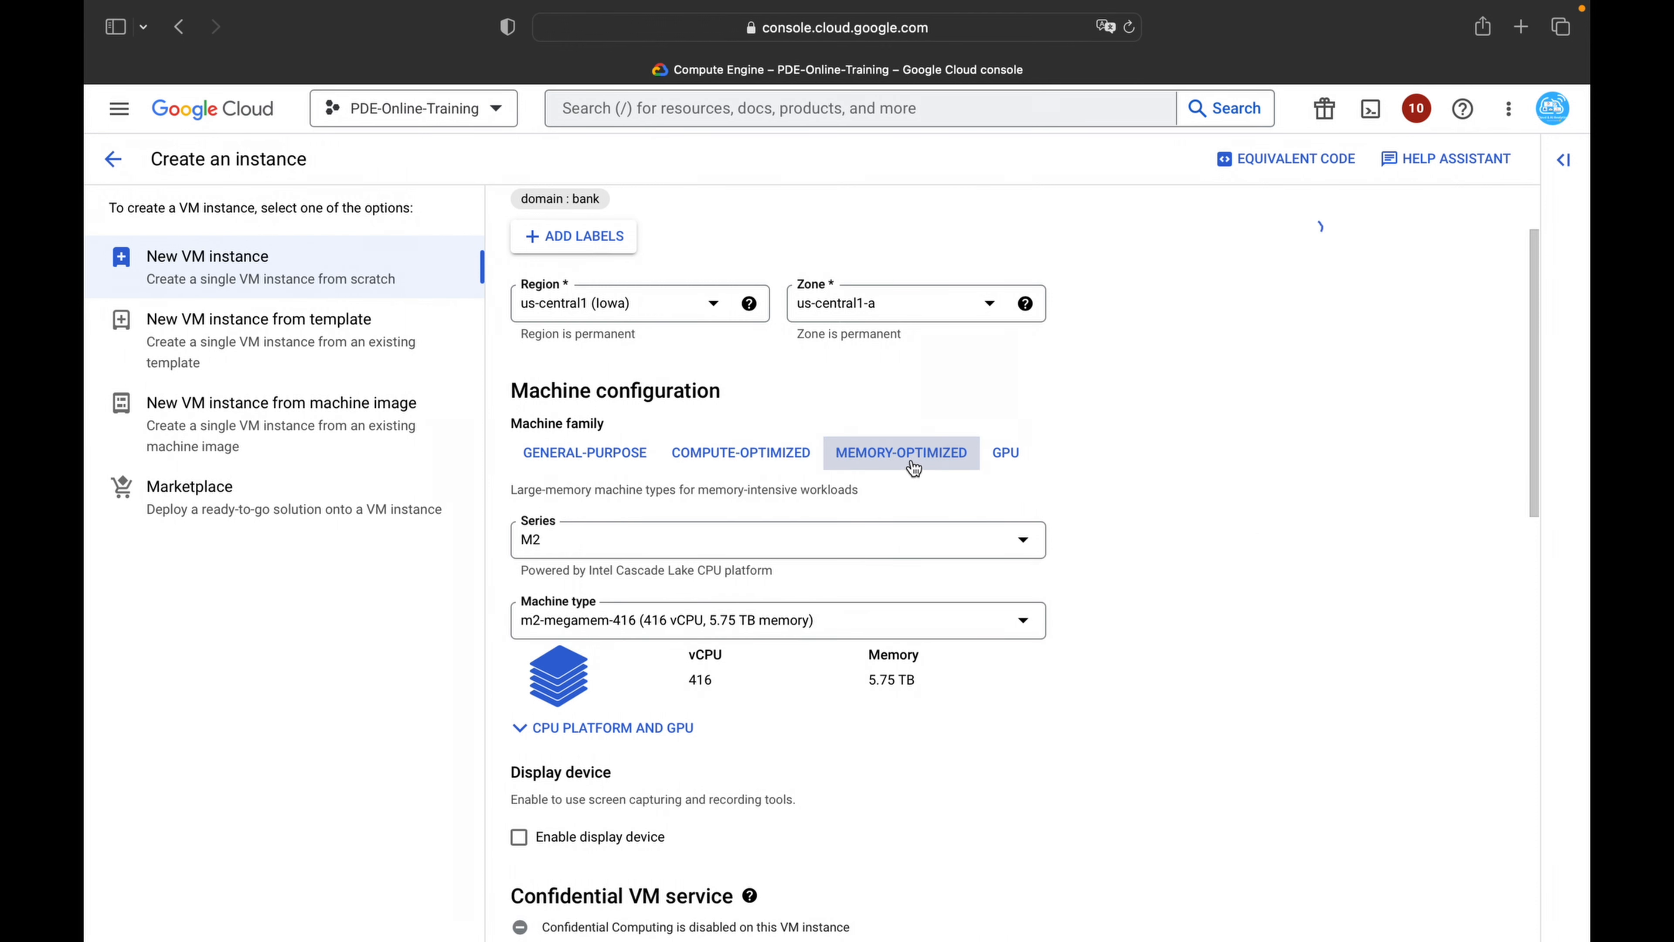
click(993, 459)
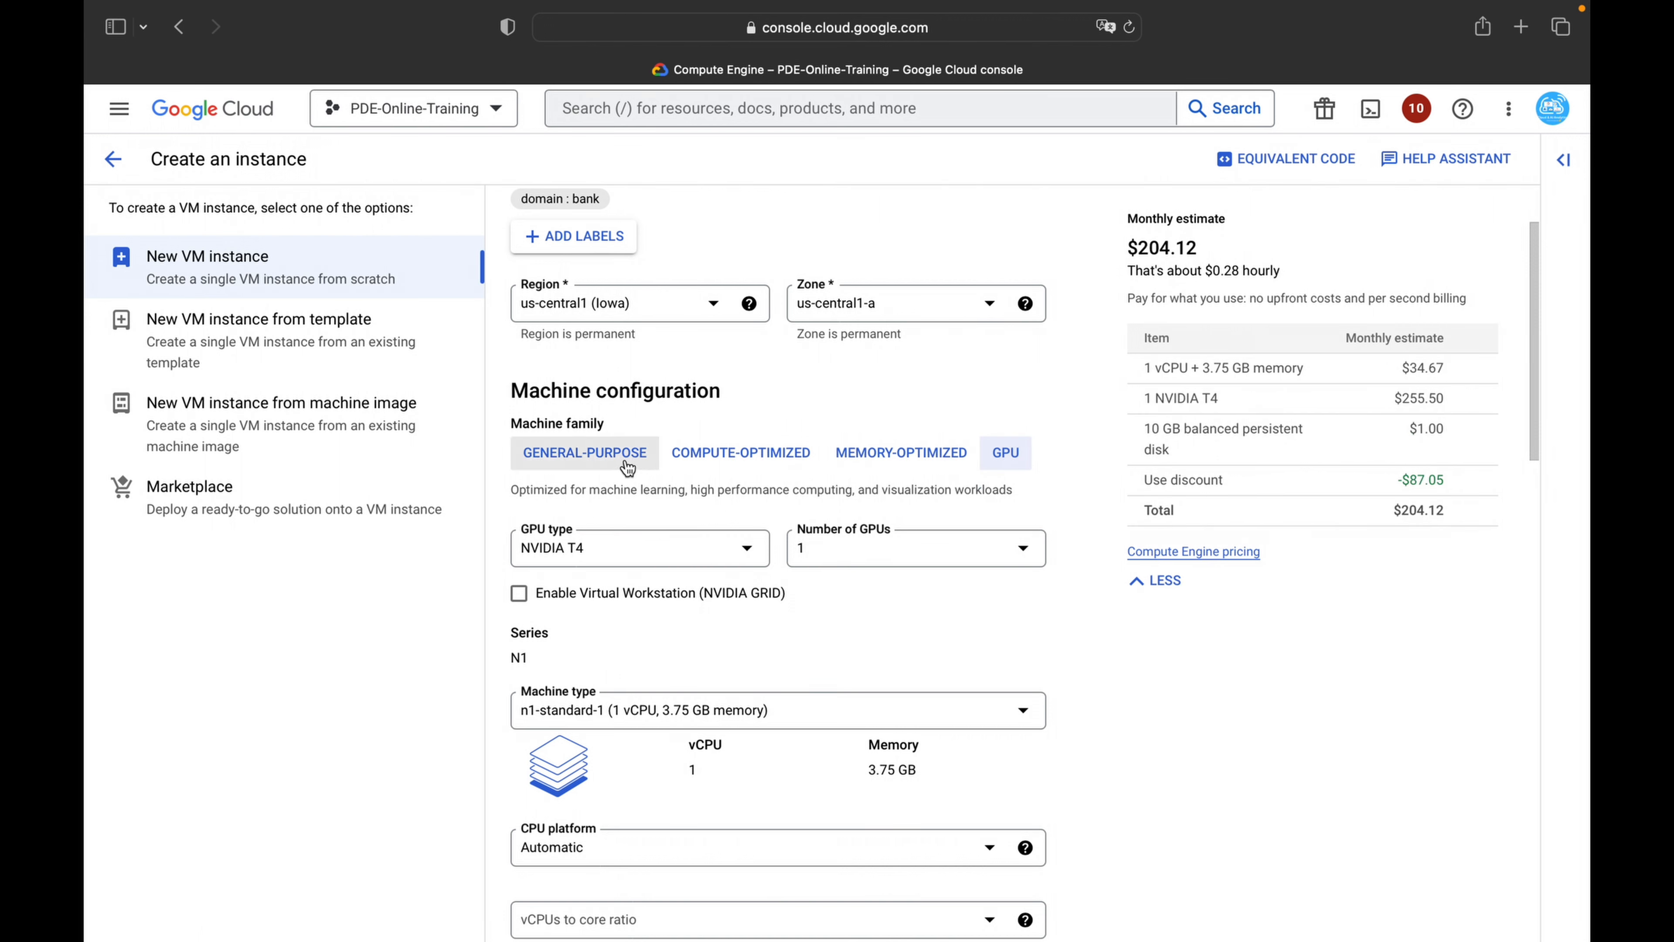
click(560, 455)
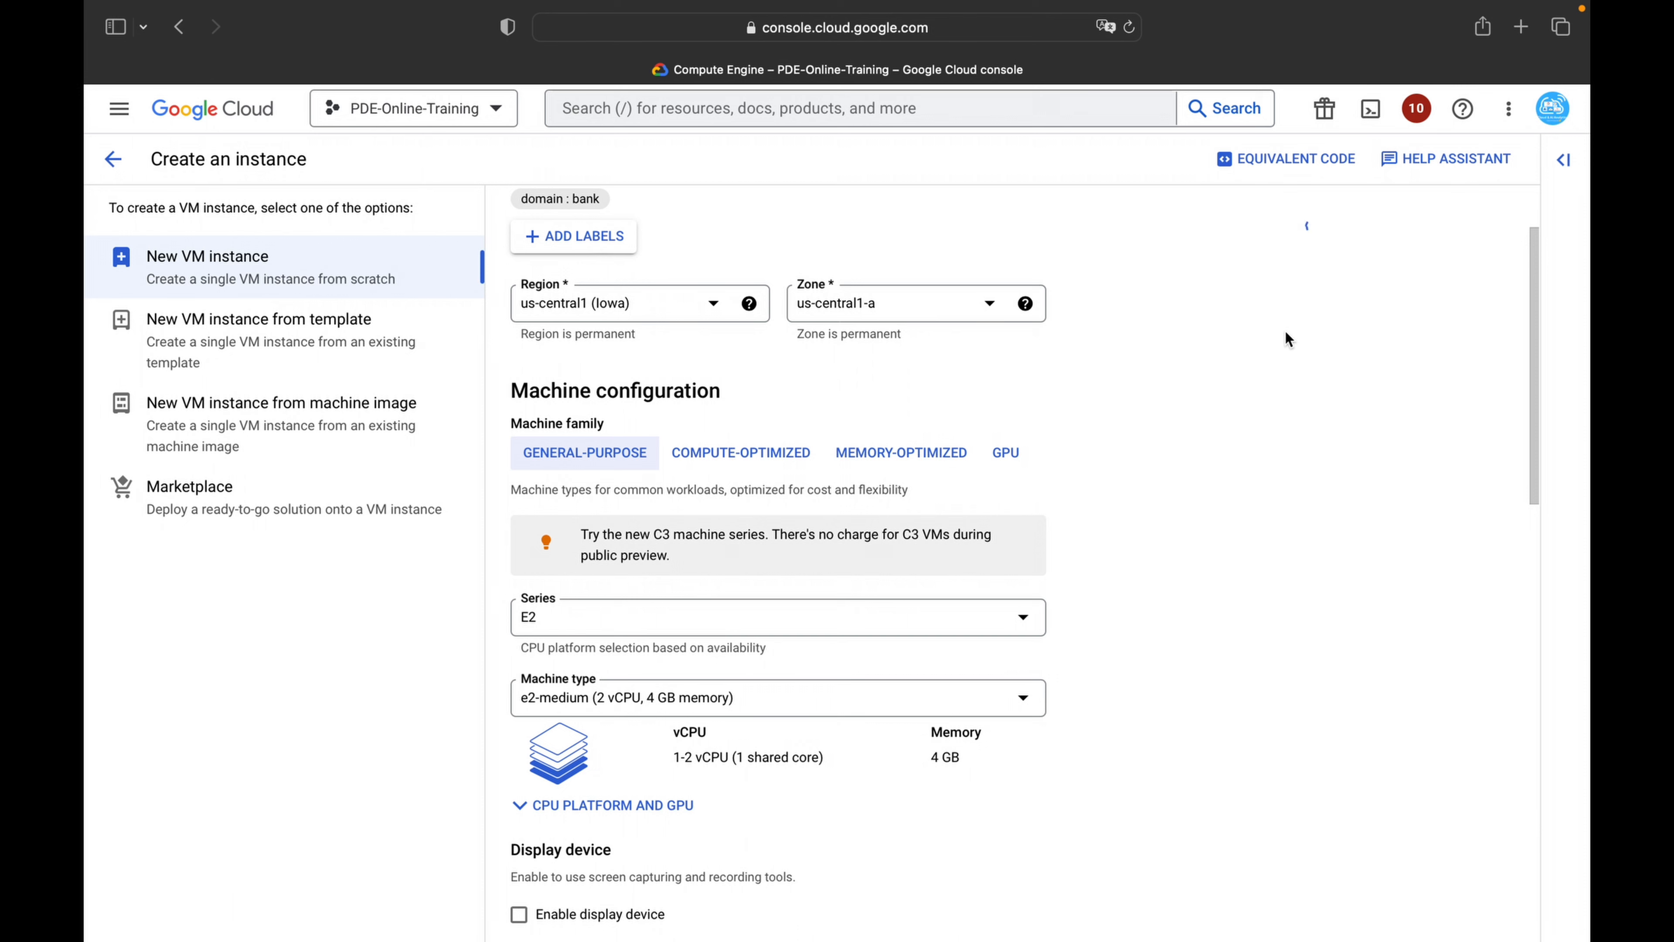
Step: Try the C3 machine series to see its monthly estimate, and switch the series to N2
click(662, 630)
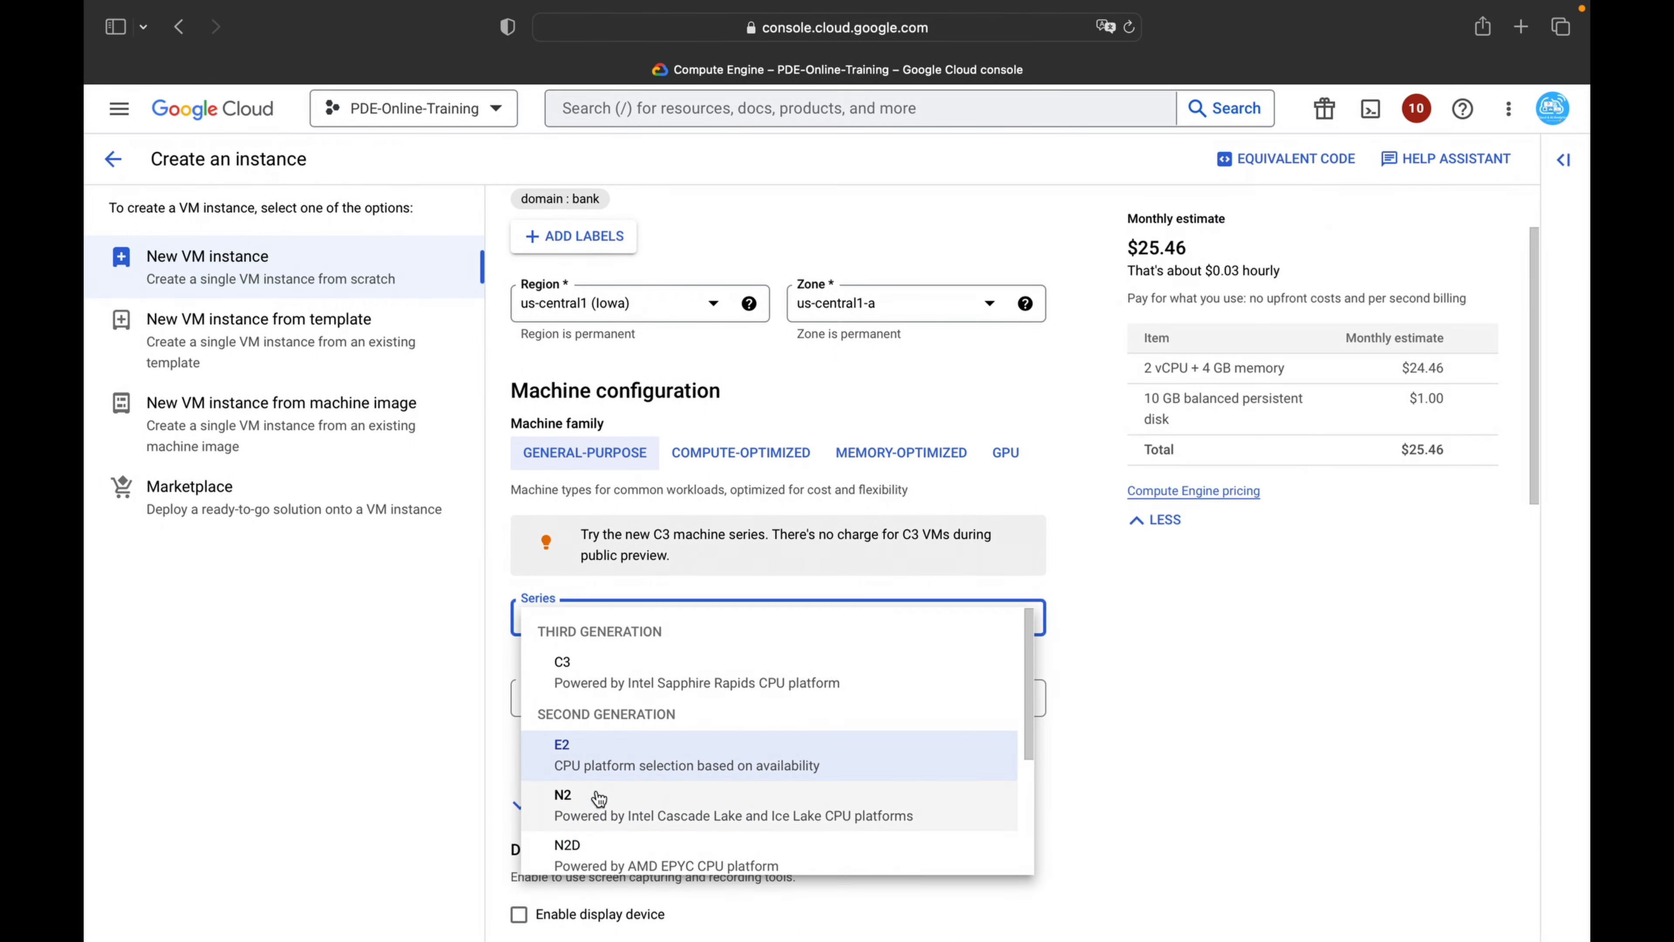
click(599, 669)
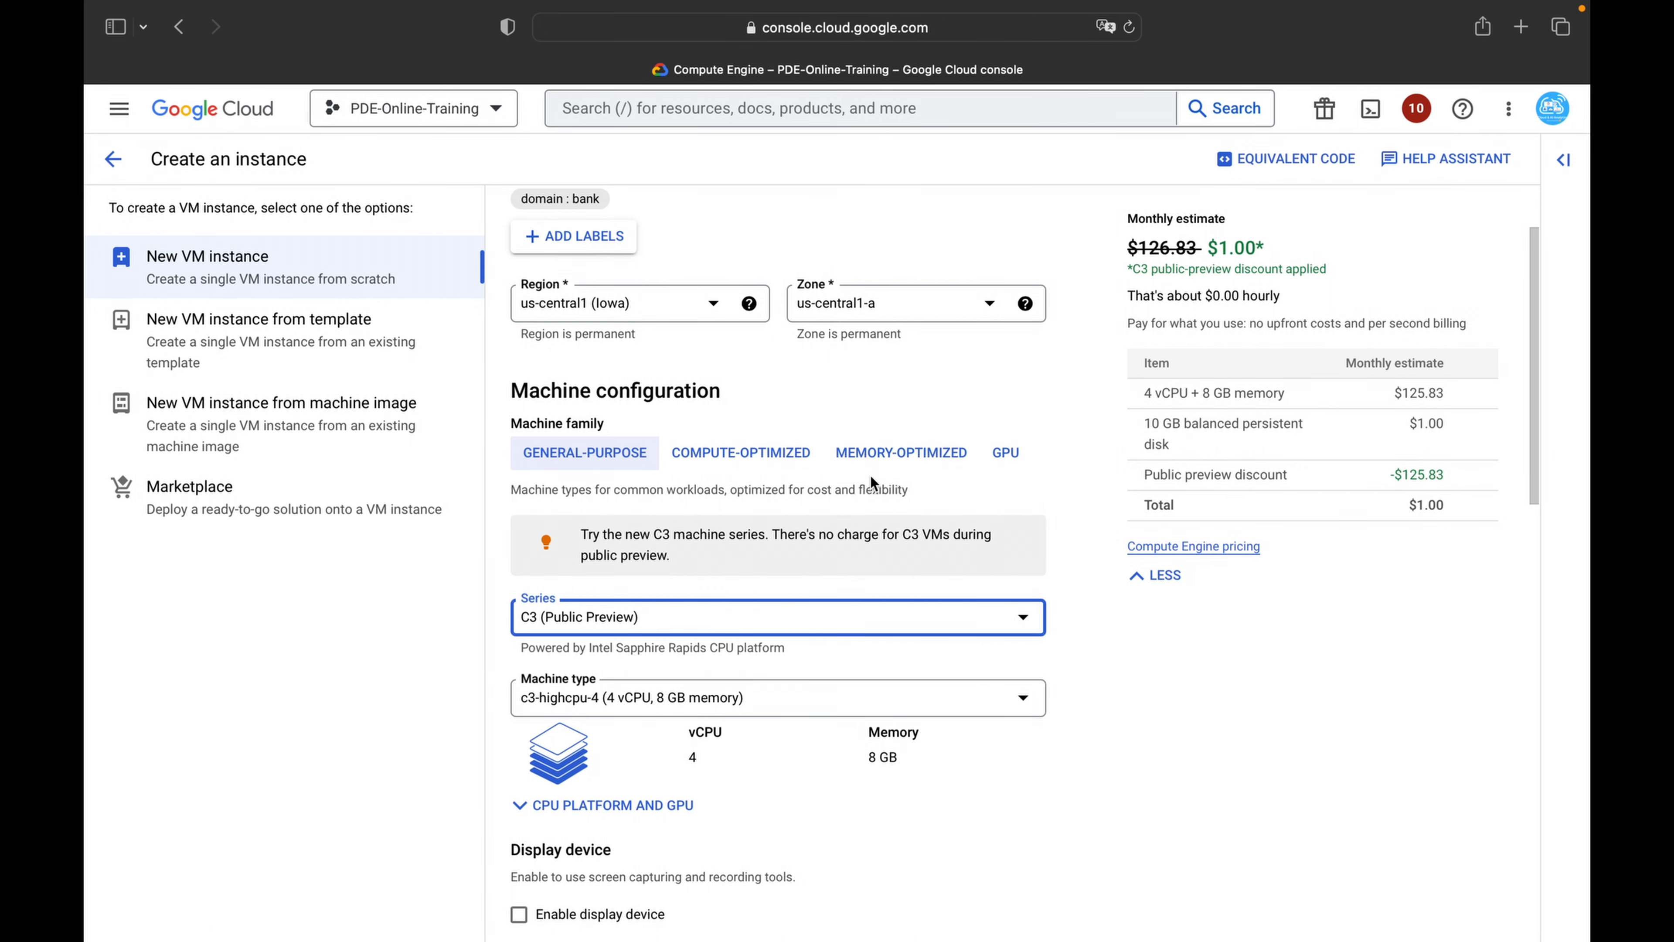
click(644, 621)
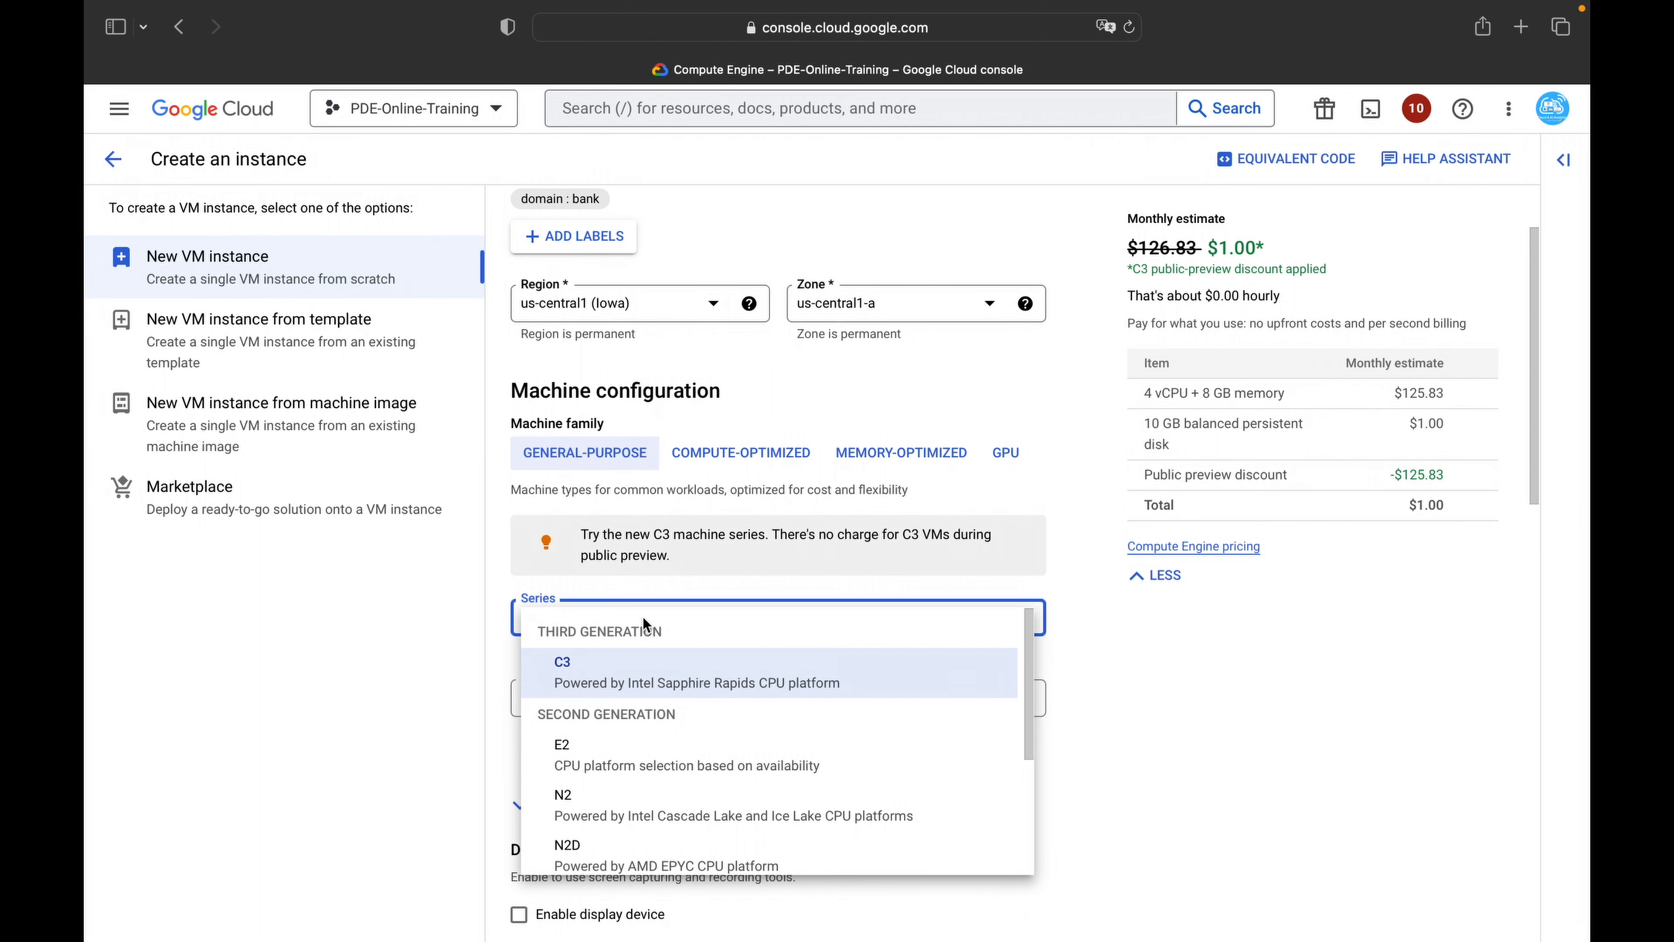
click(652, 805)
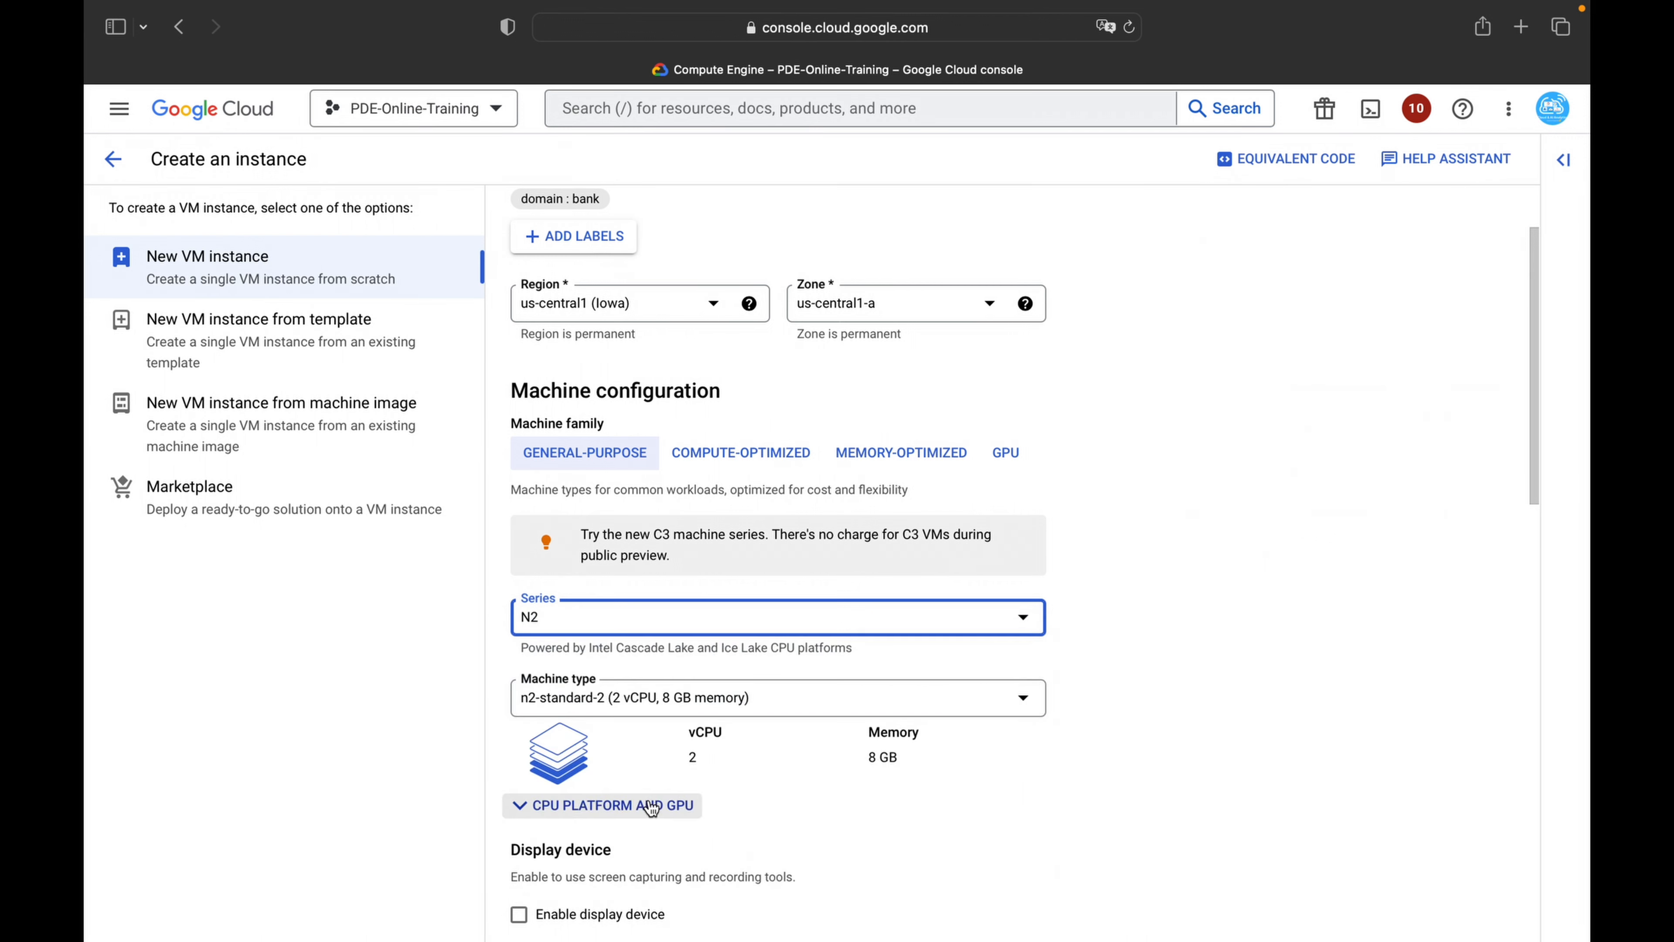
Step: Try the n2-standard-4 machine type, check its monthly cost estimate, and return to n2-standard-2
click(673, 697)
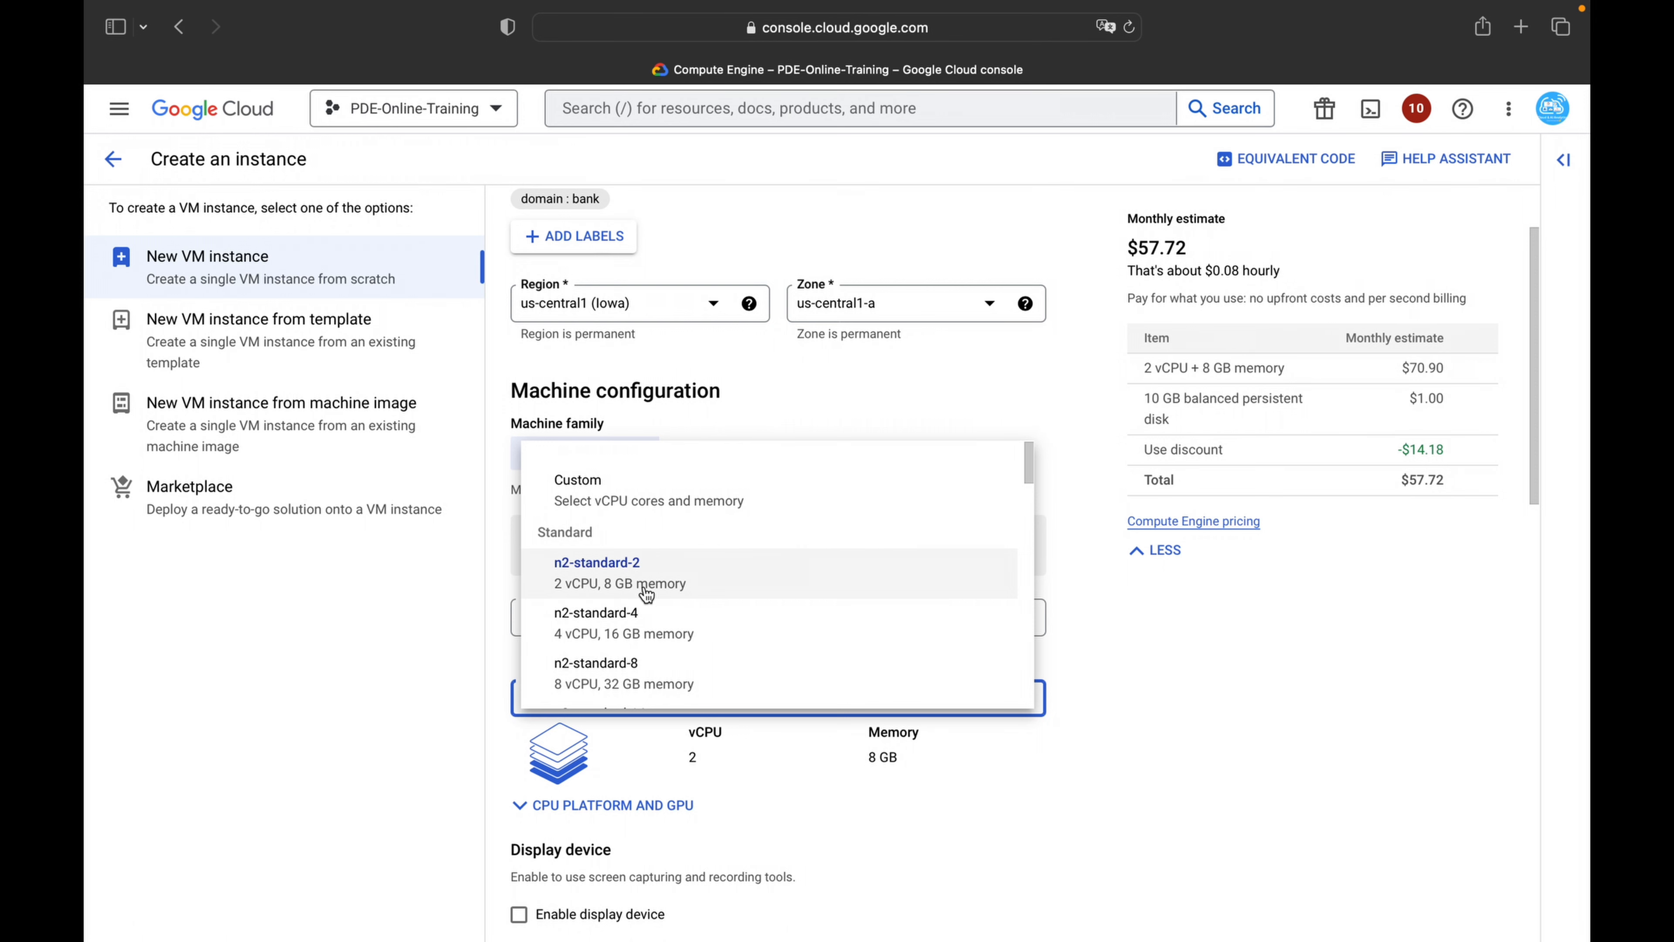
click(622, 633)
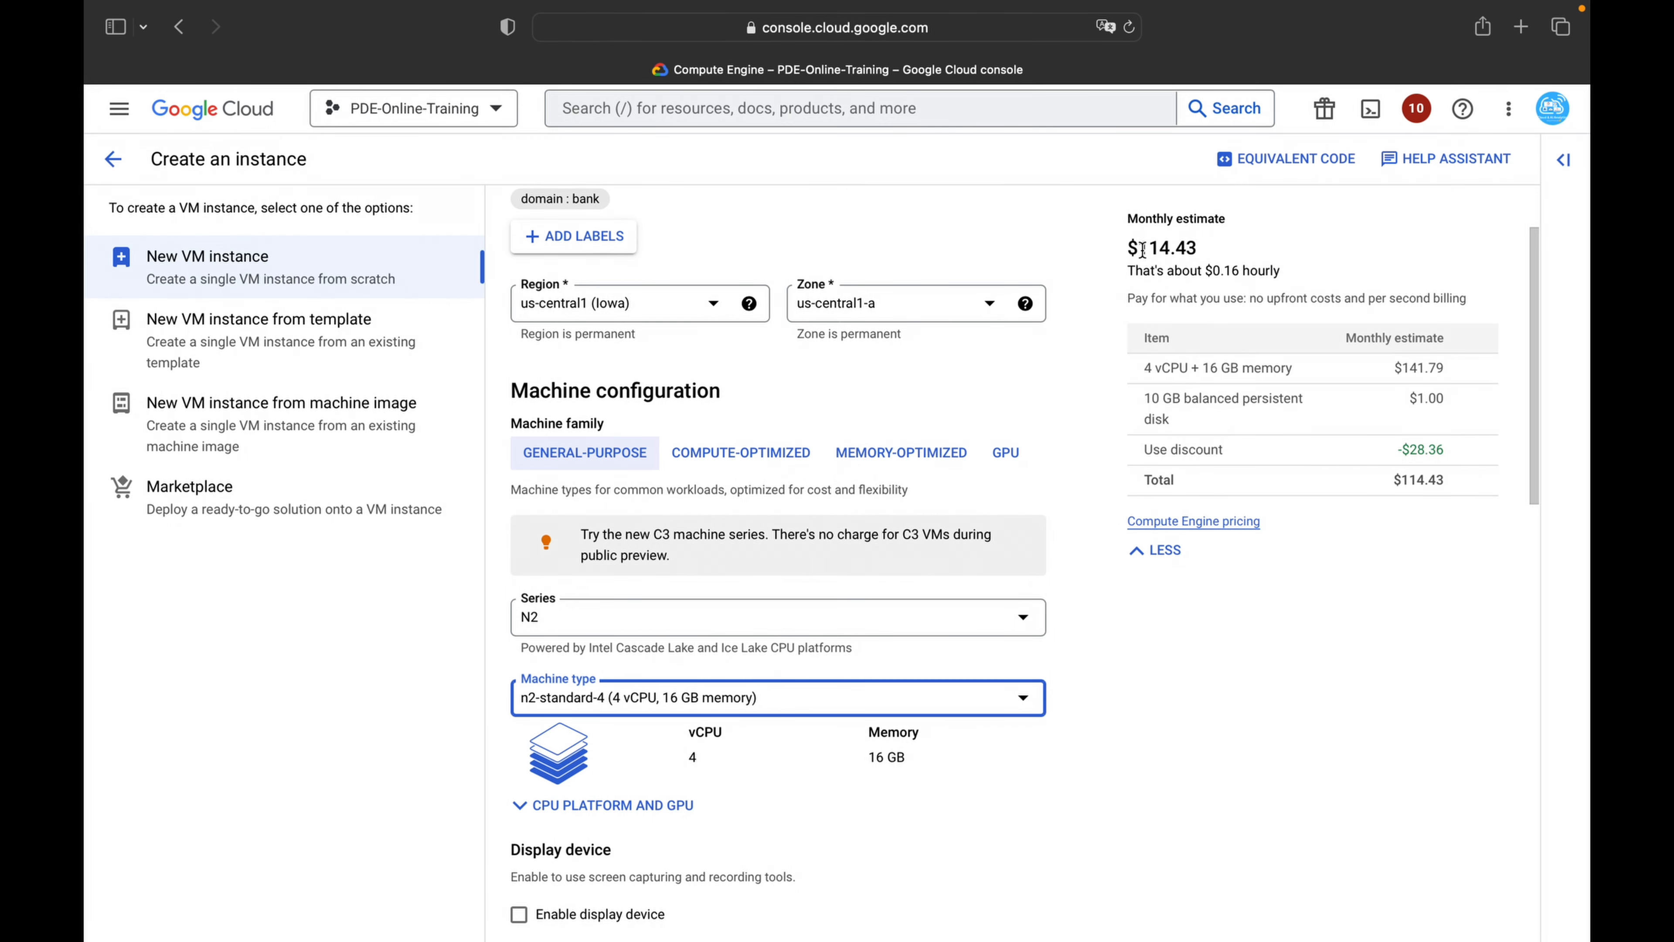
drag(1143, 250, 1201, 251)
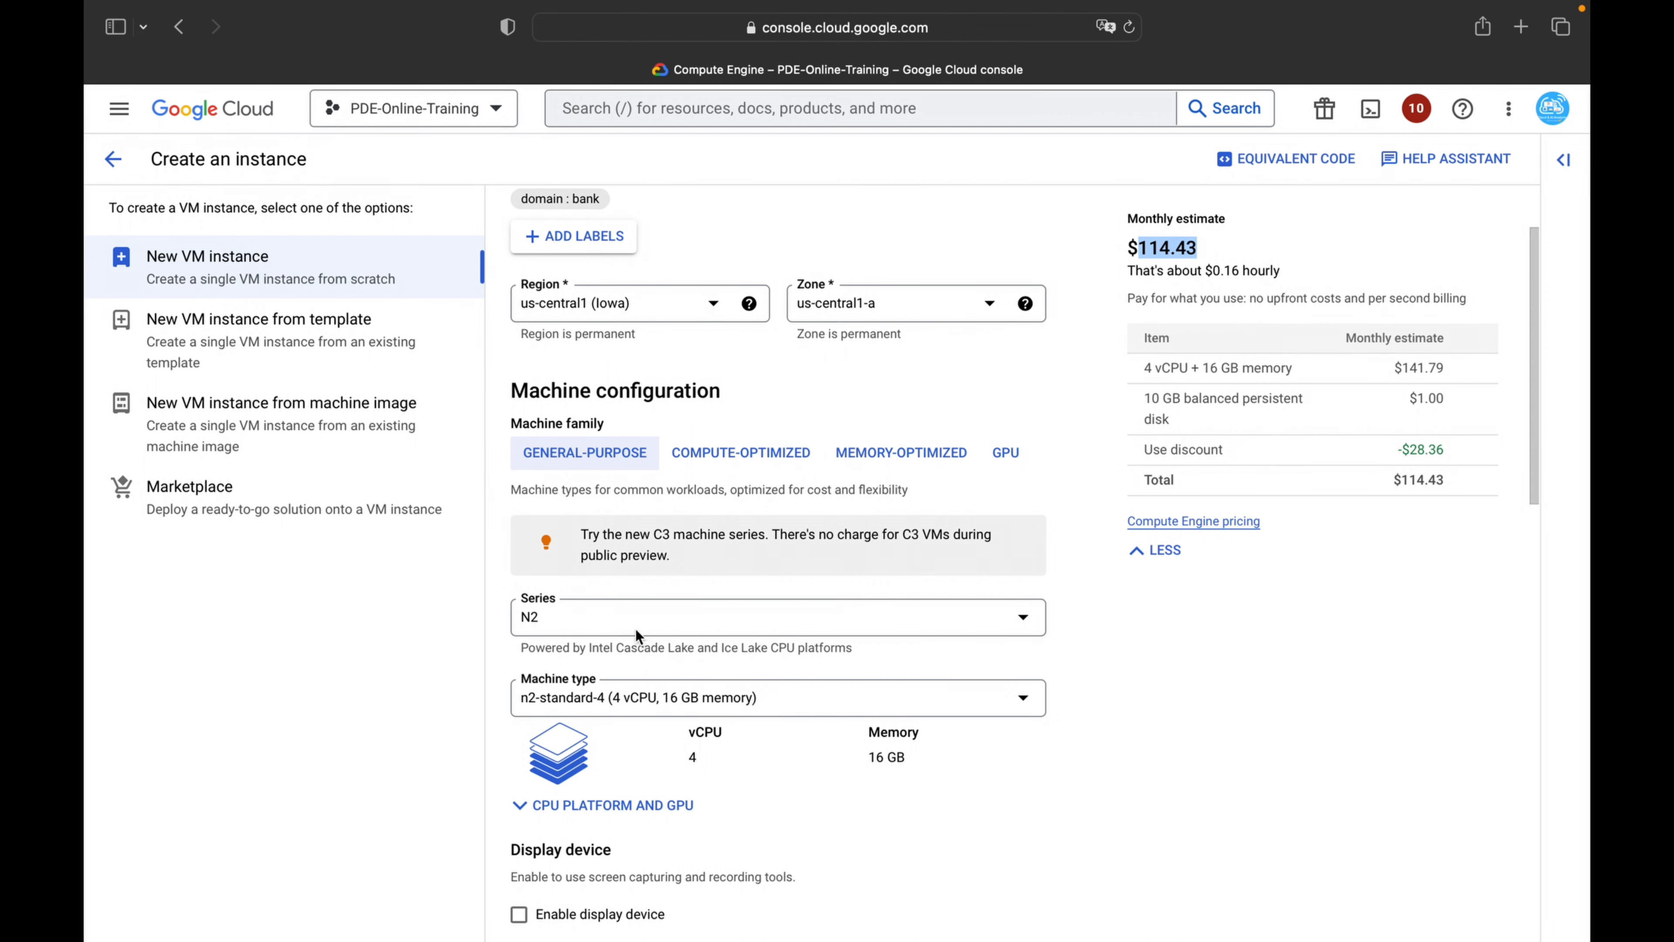
click(615, 709)
click(621, 579)
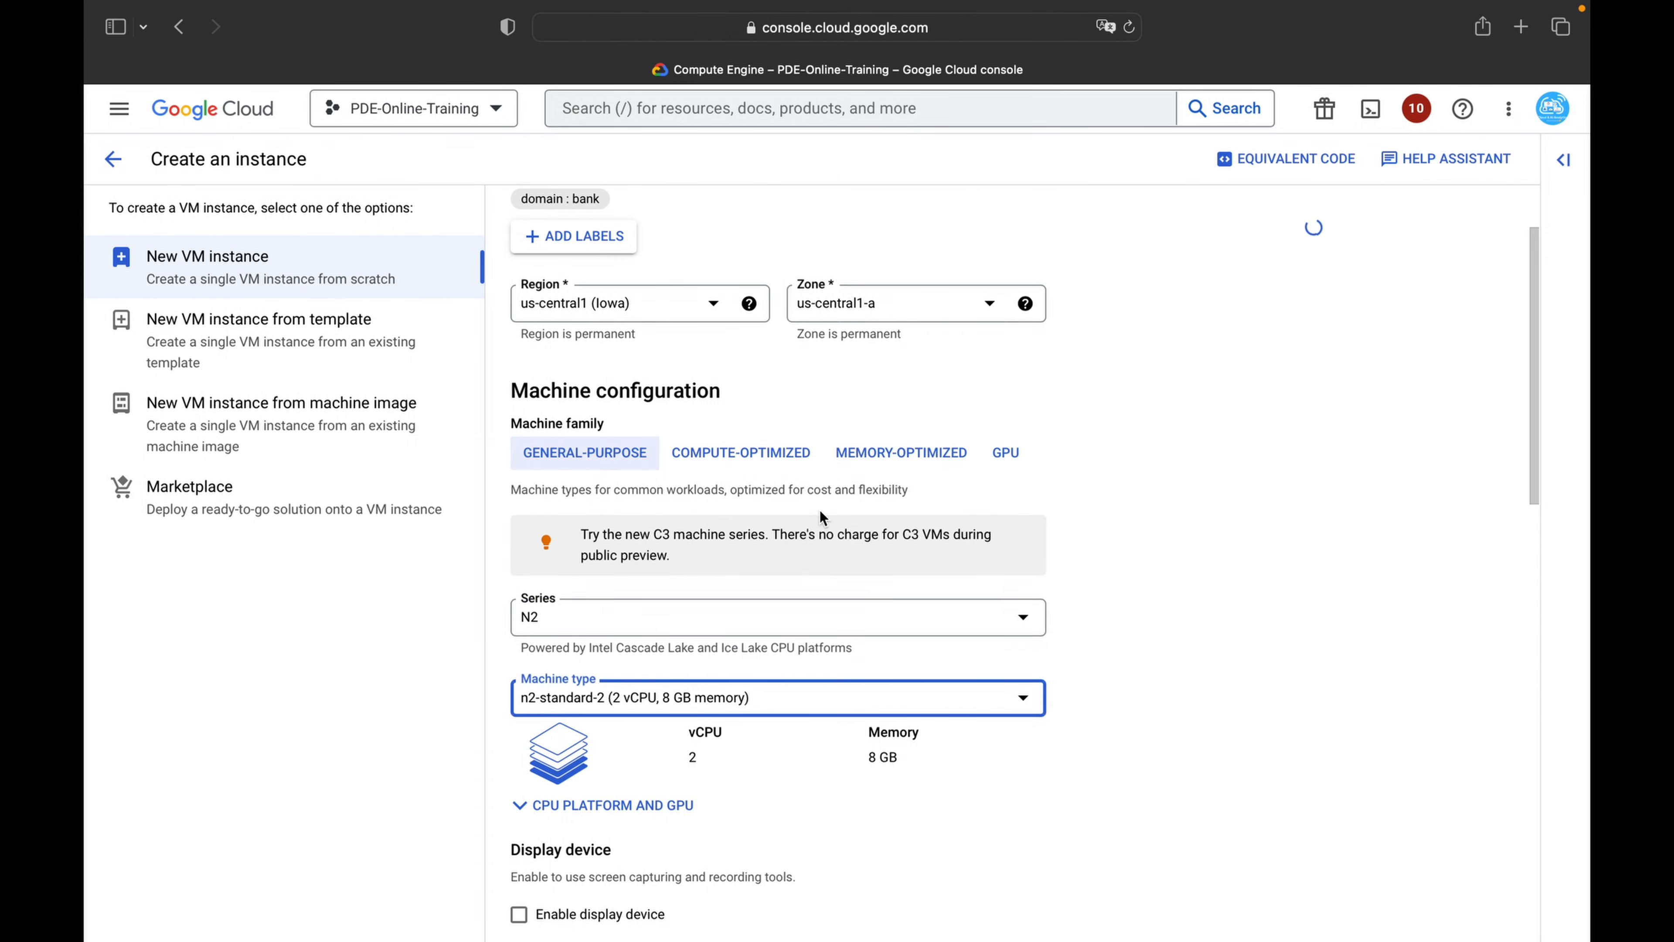
Step: Try a custom machine type with 16 vCPUs and 88 GB of memory, and return to n2-standard-2
scroll(820, 511, down, 1)
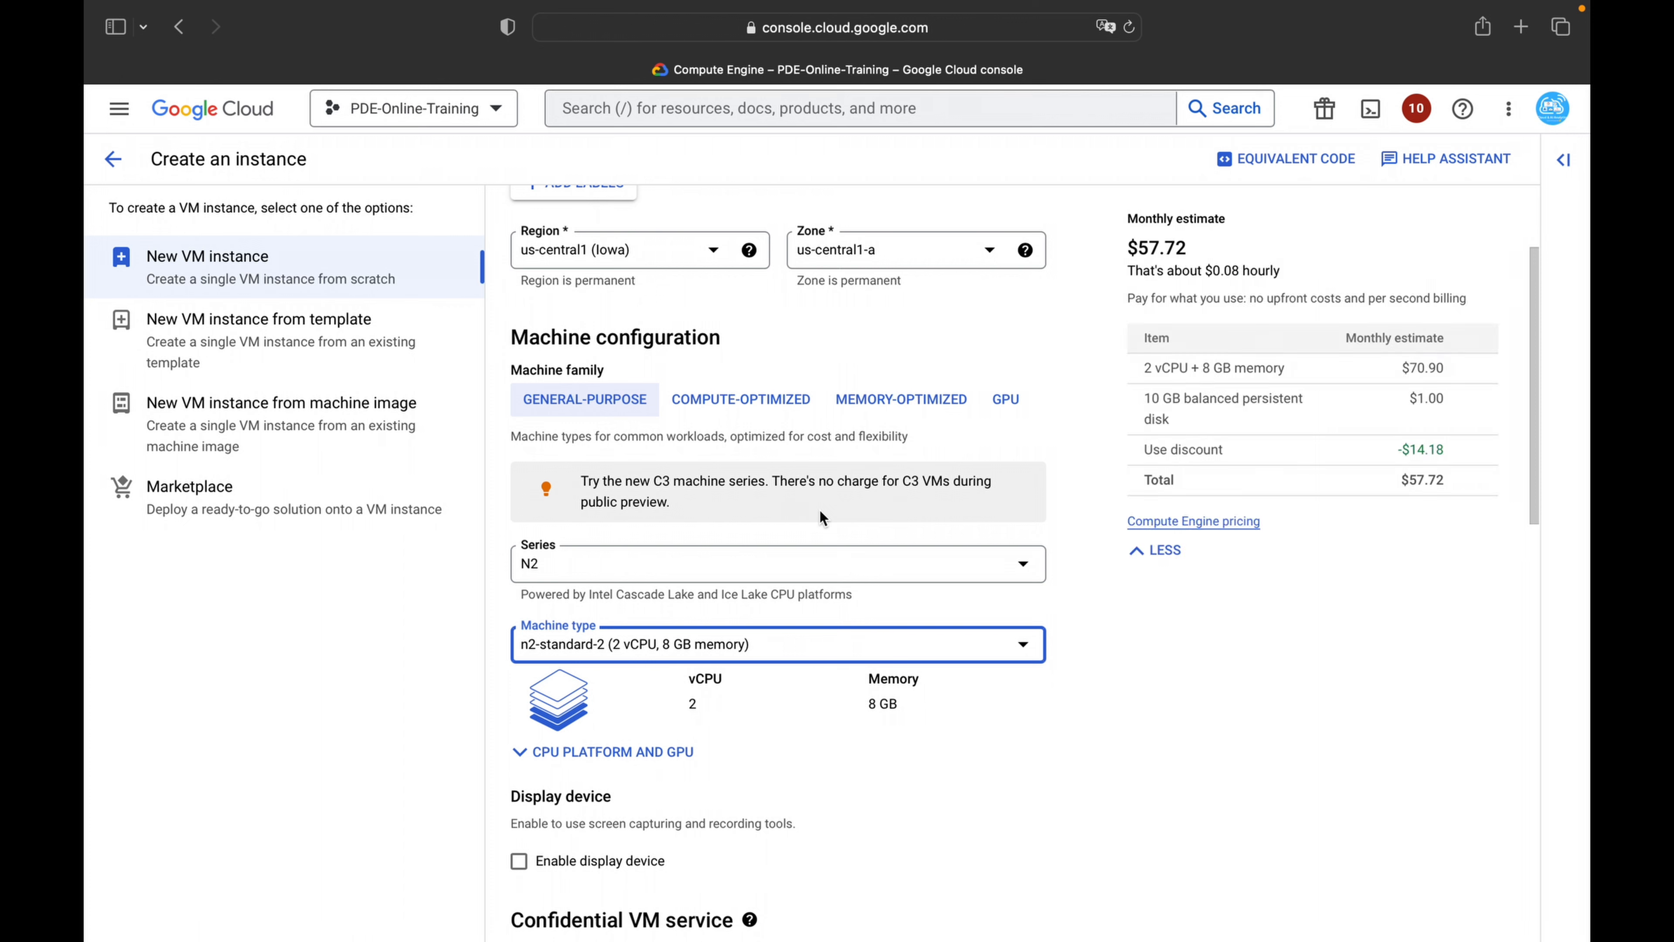
click(711, 654)
click(649, 704)
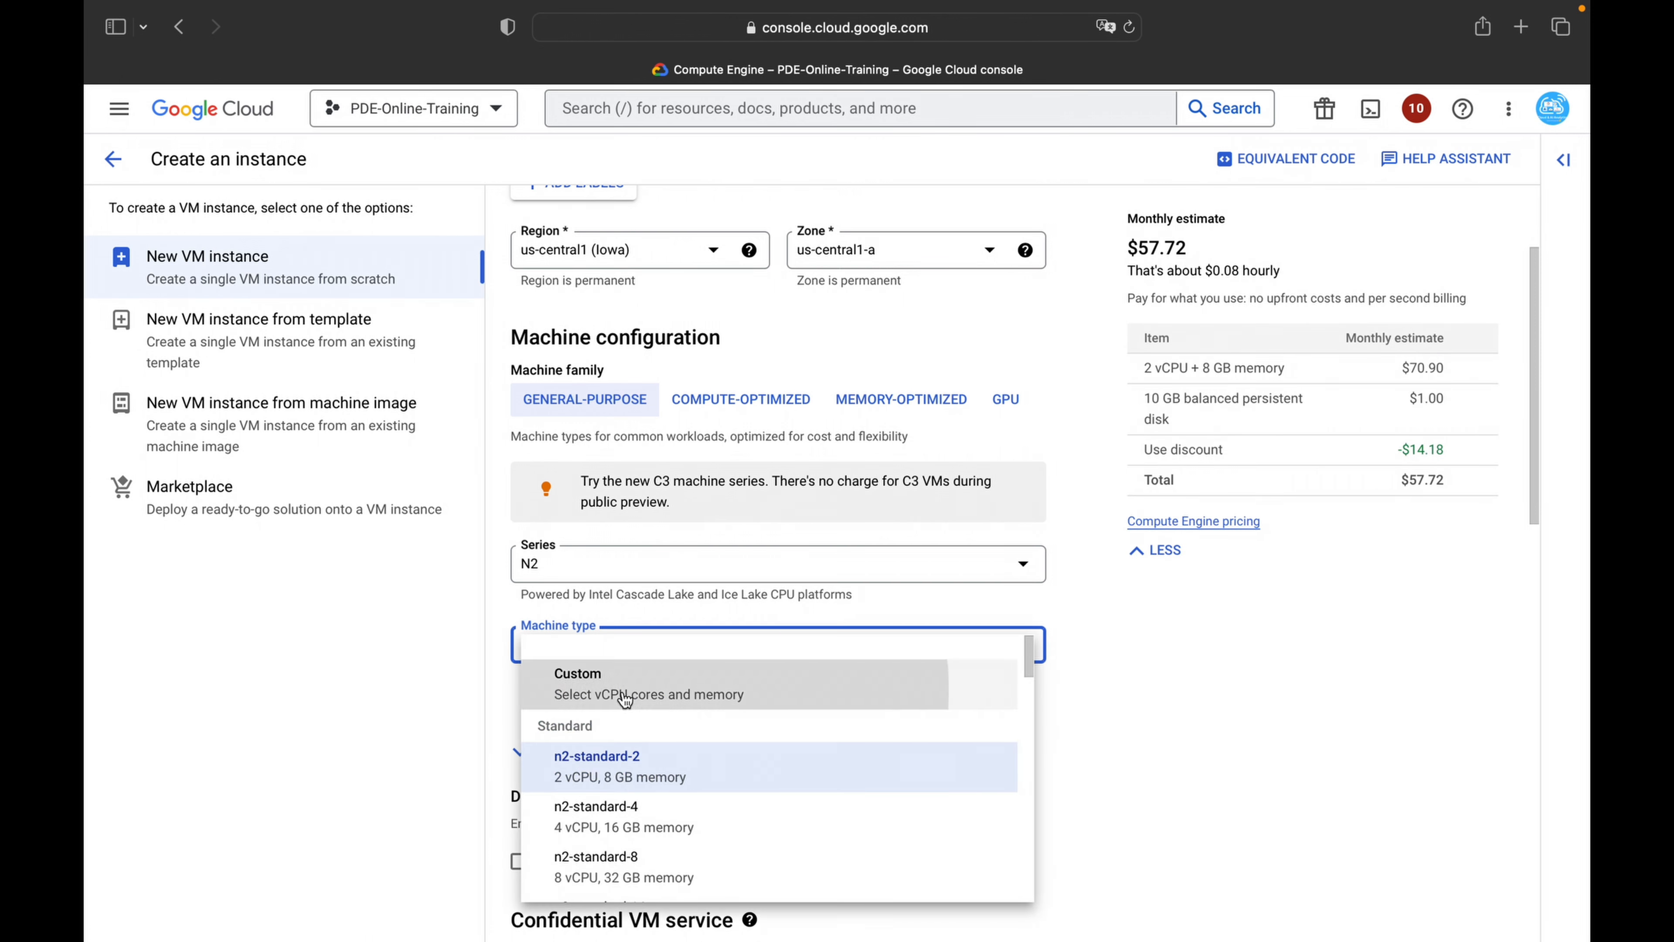
drag(556, 728, 614, 729)
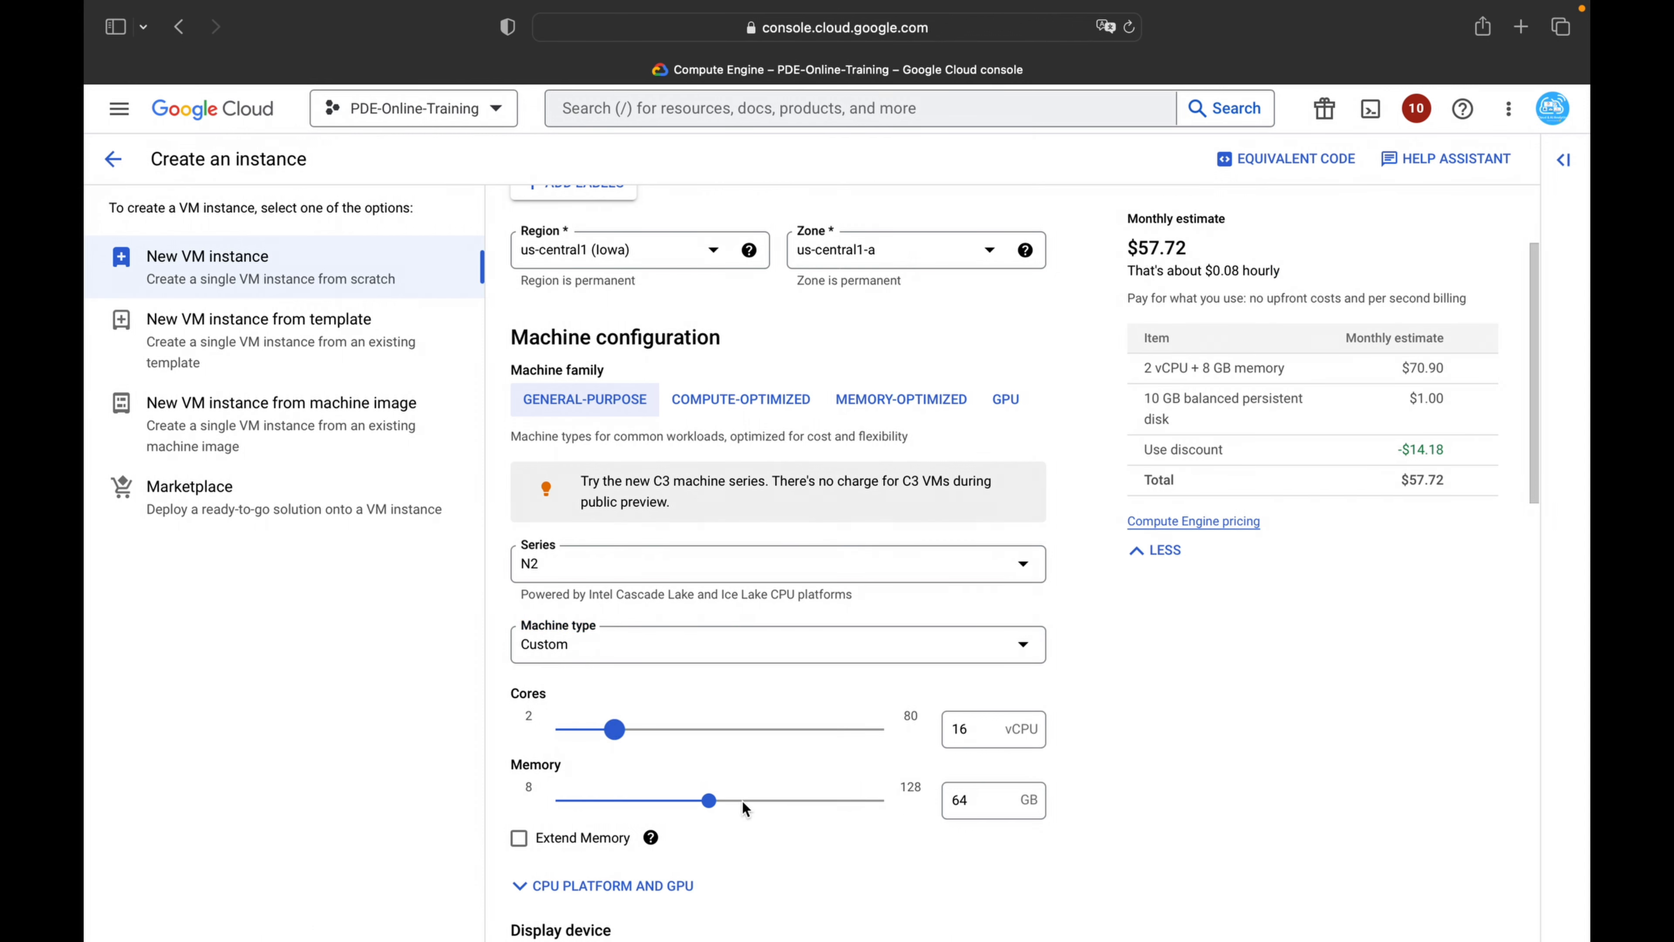
drag(709, 800, 775, 800)
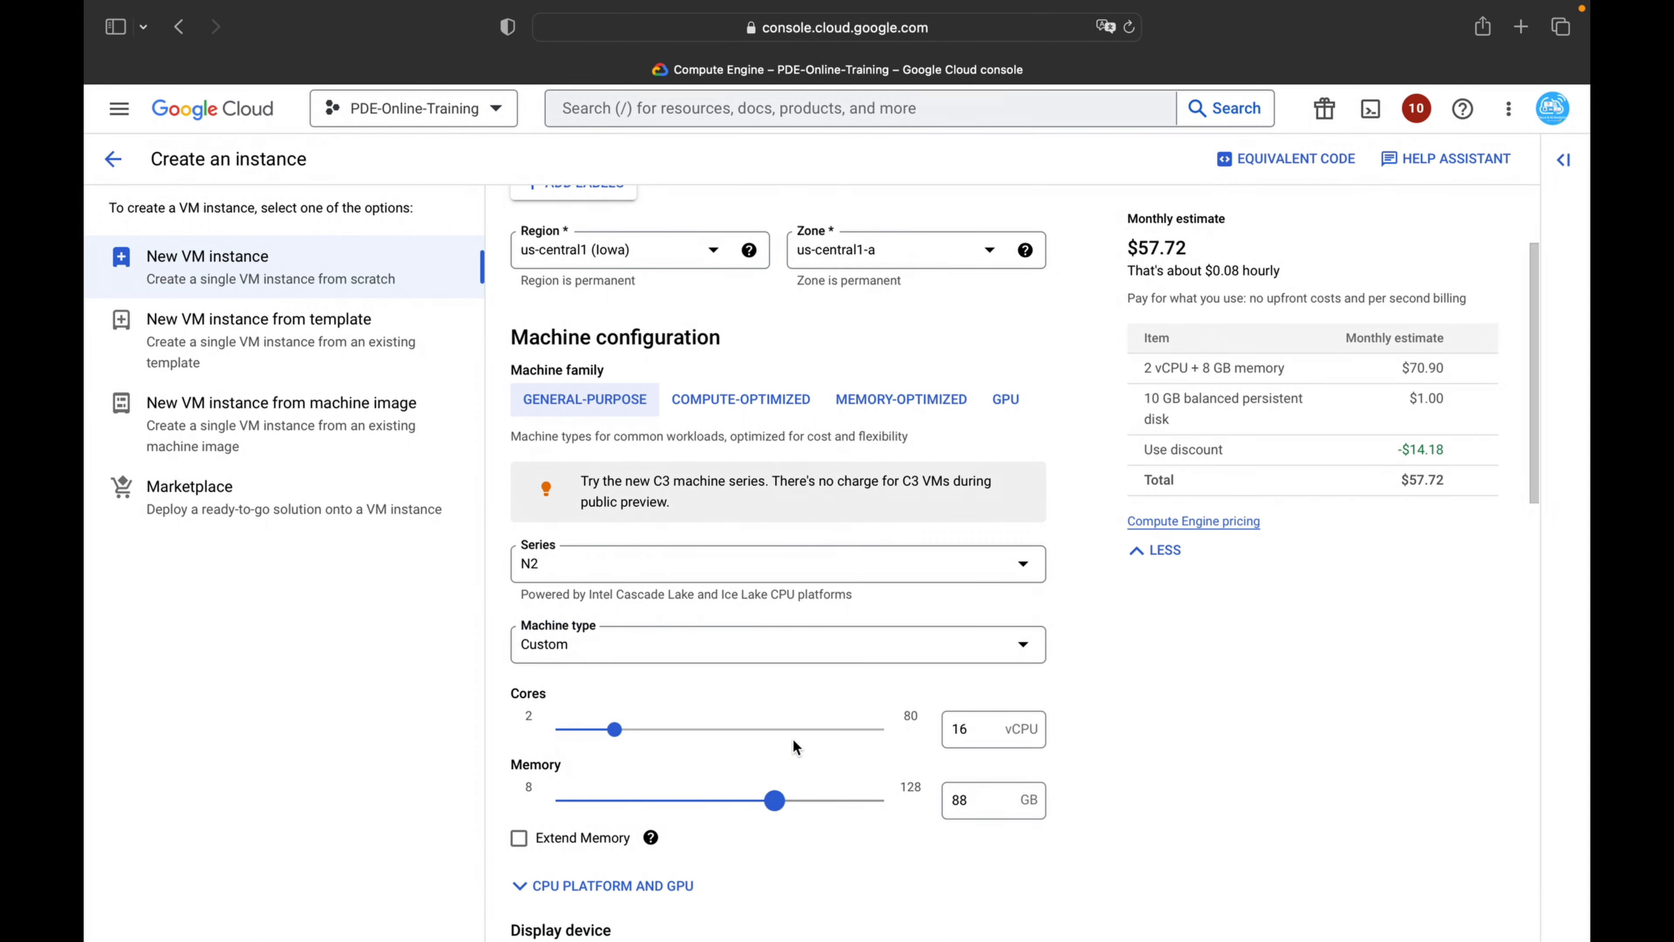
click(958, 656)
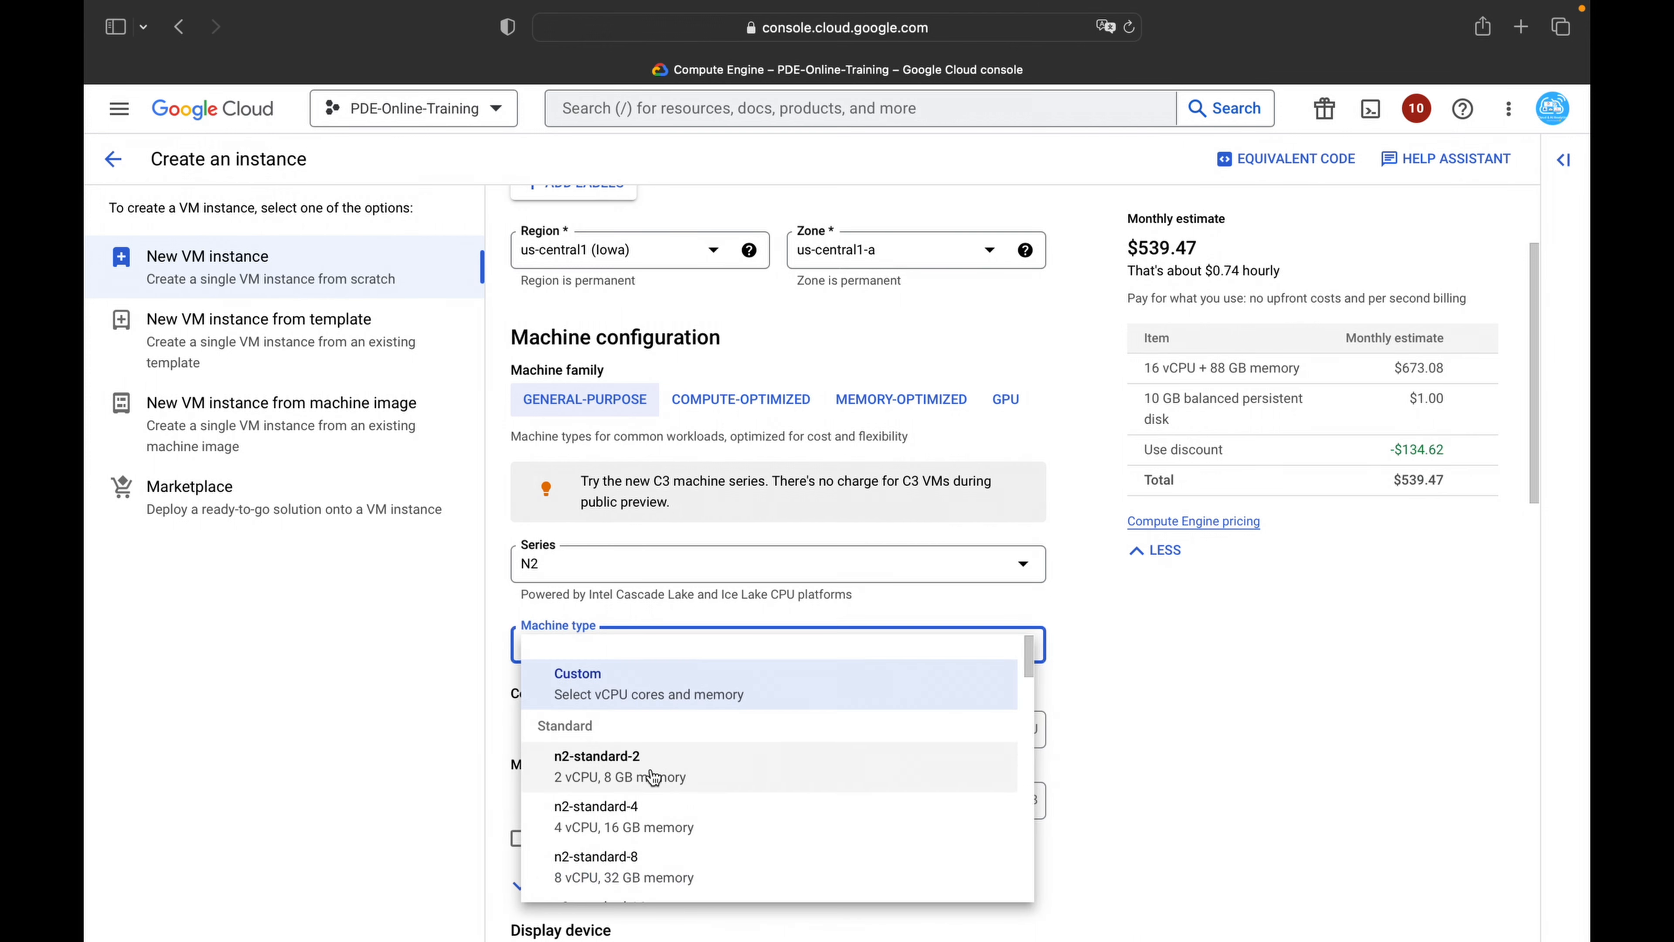
click(653, 777)
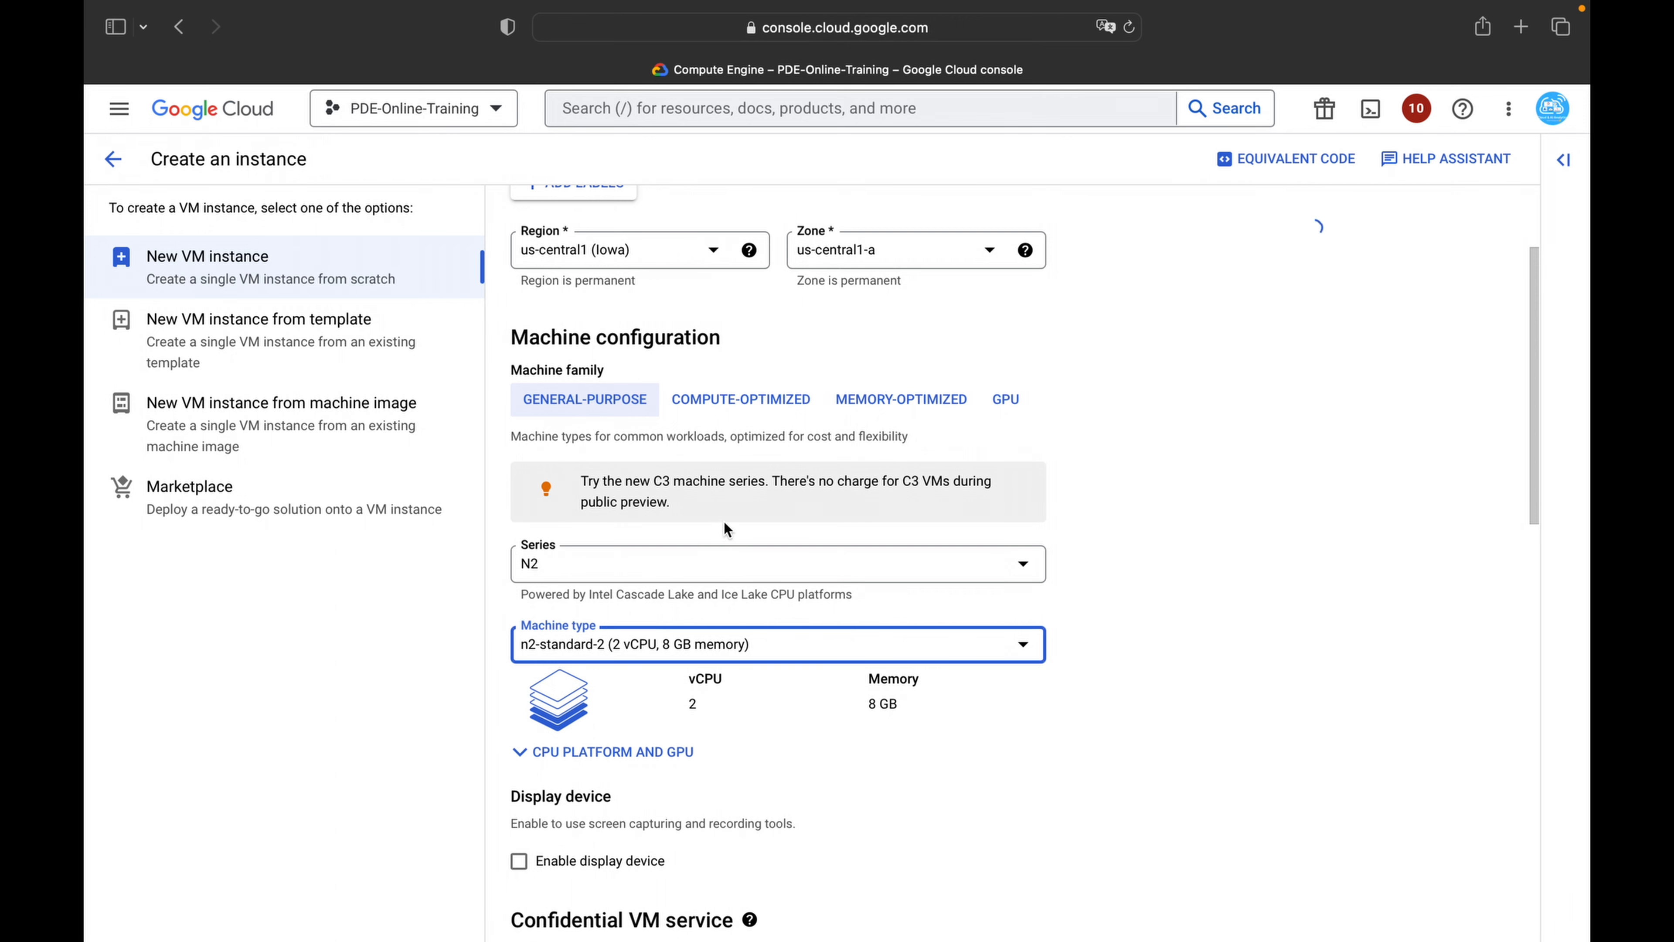
scroll(743, 509, down, 2)
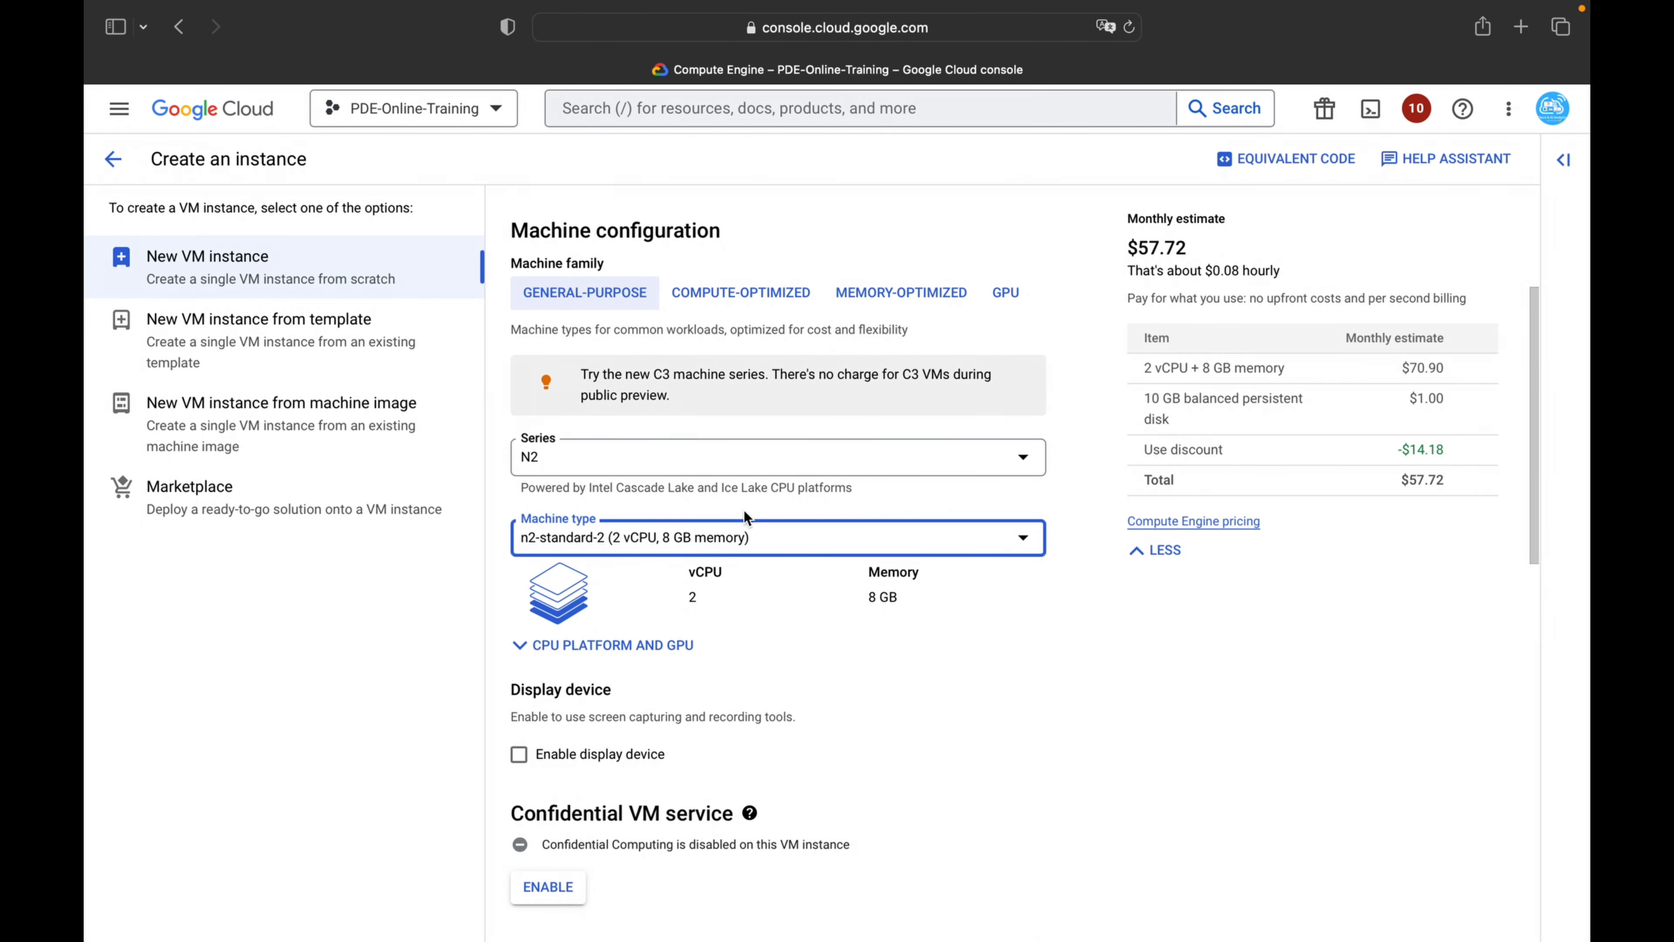
Step: View the container deployment settings for the instance and leave them without configuring a container
scroll(700, 562, down, 2)
scroll(632, 616, down, 2)
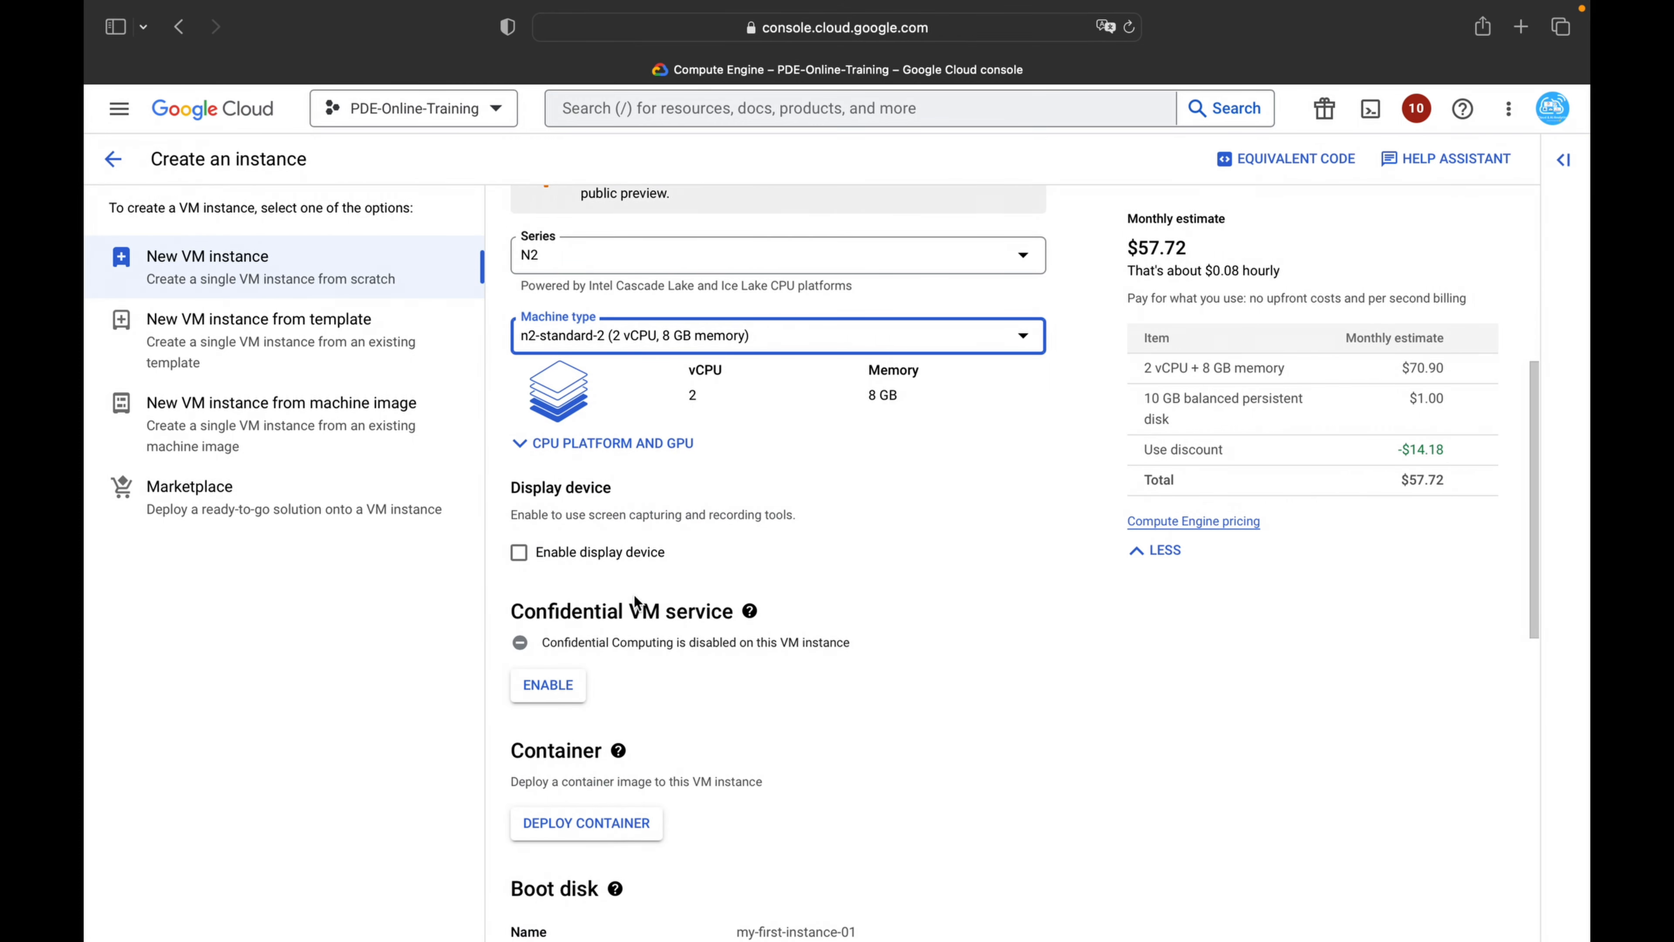
scroll(634, 595, down, 2)
scroll(672, 607, down, 4)
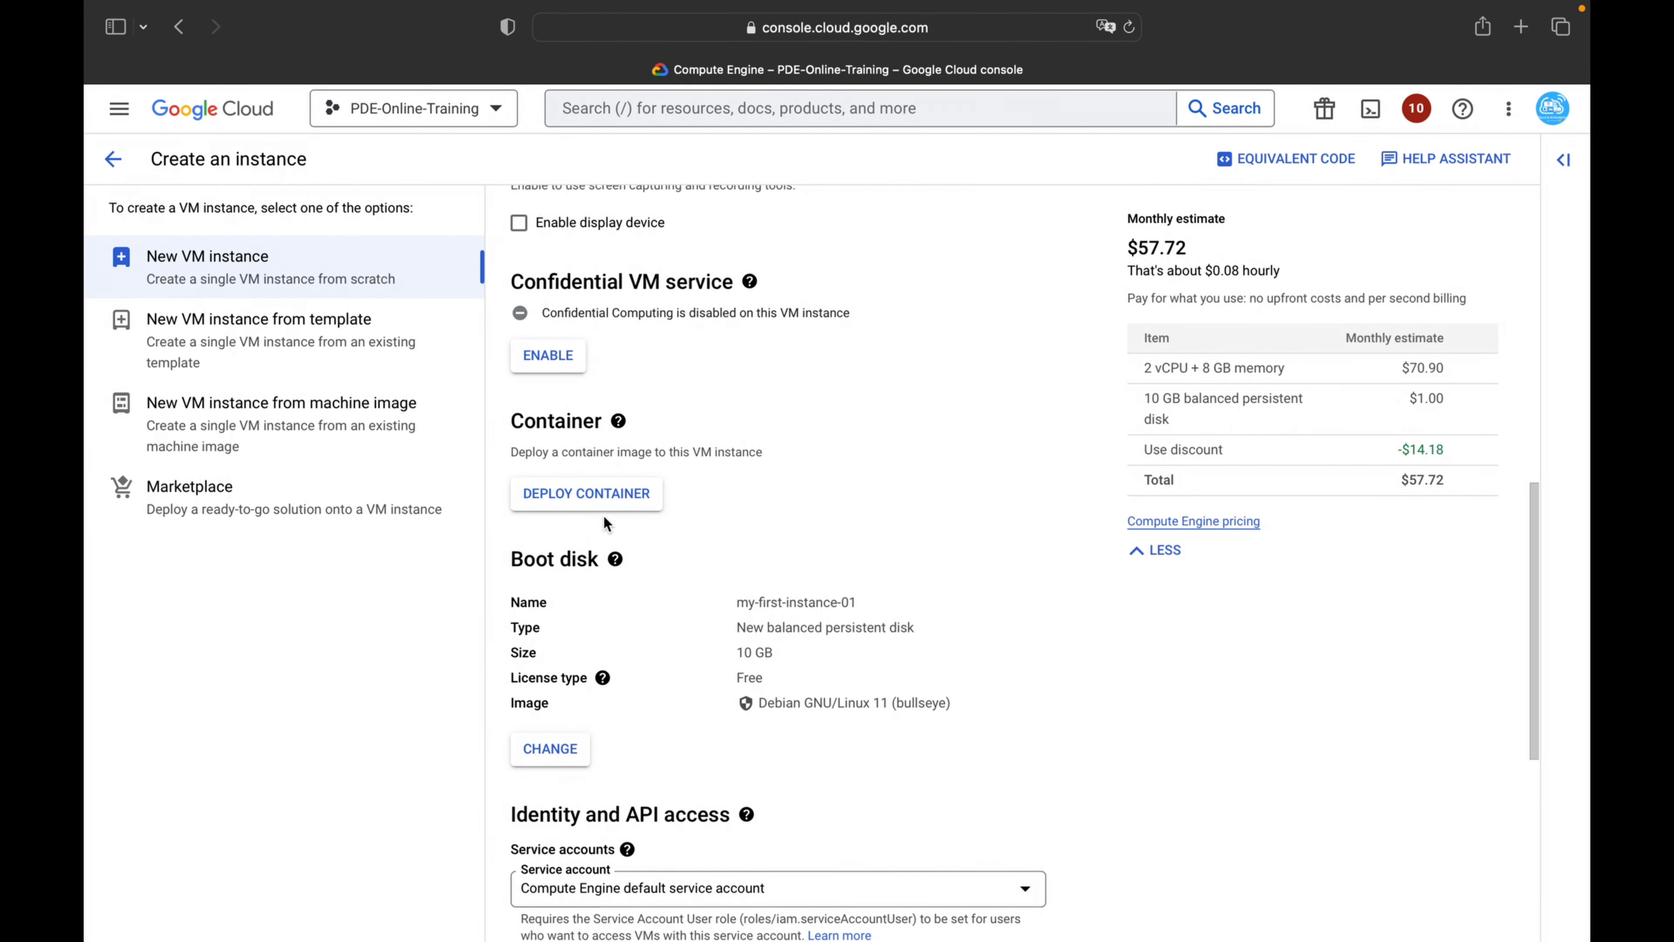
click(592, 496)
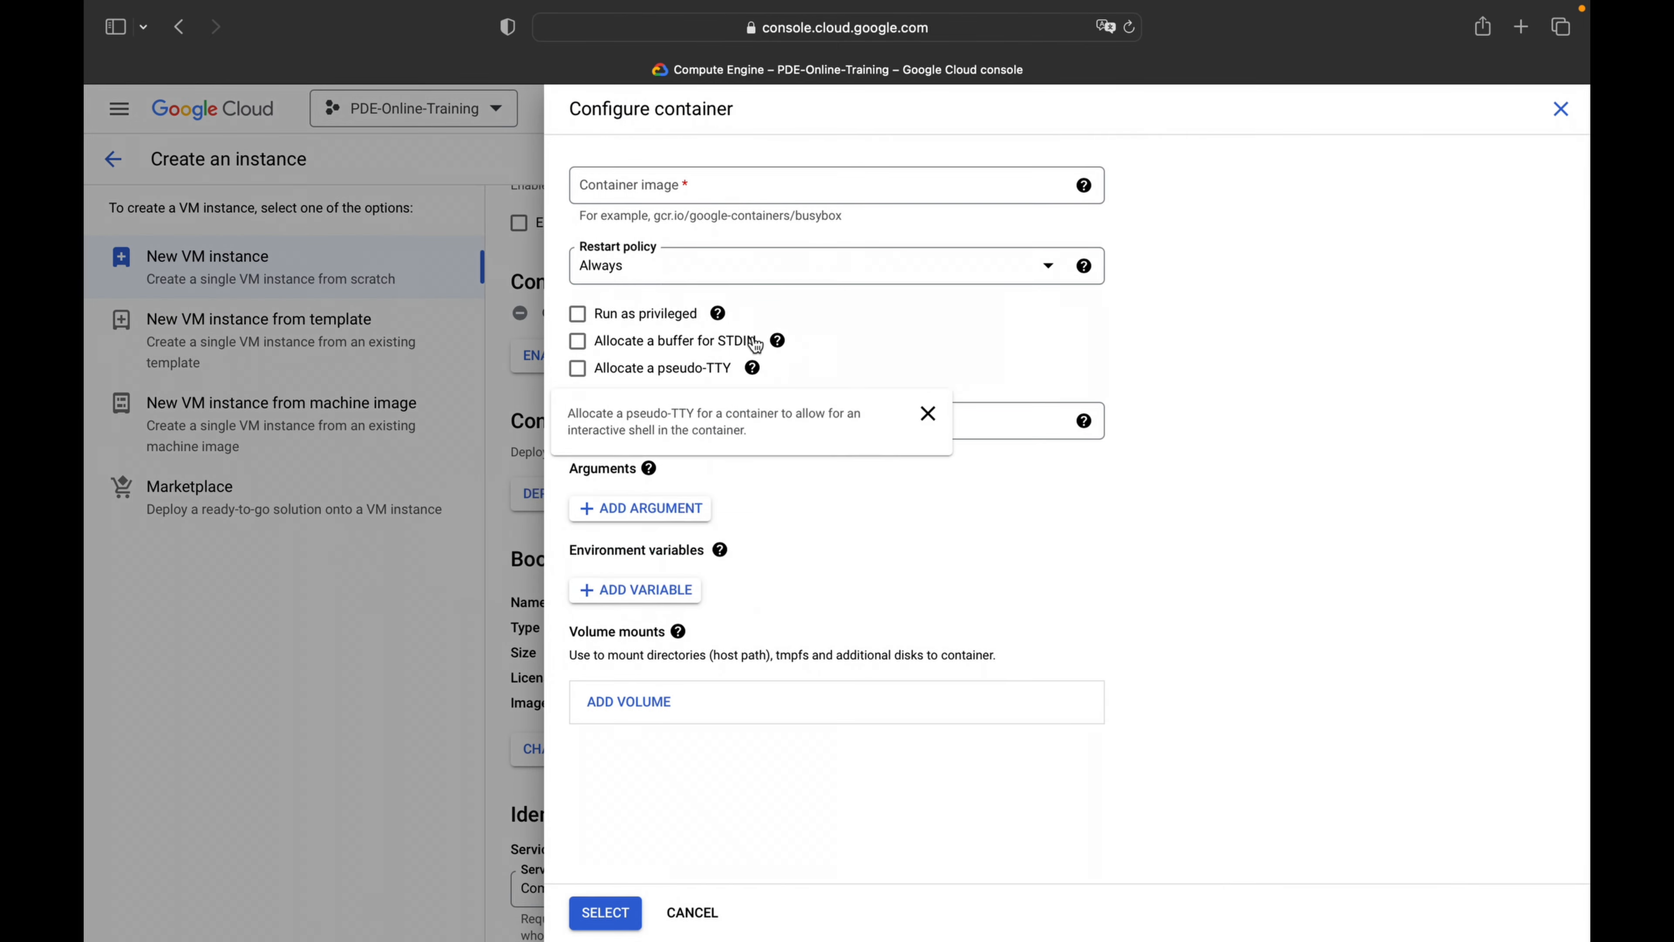
click(692, 912)
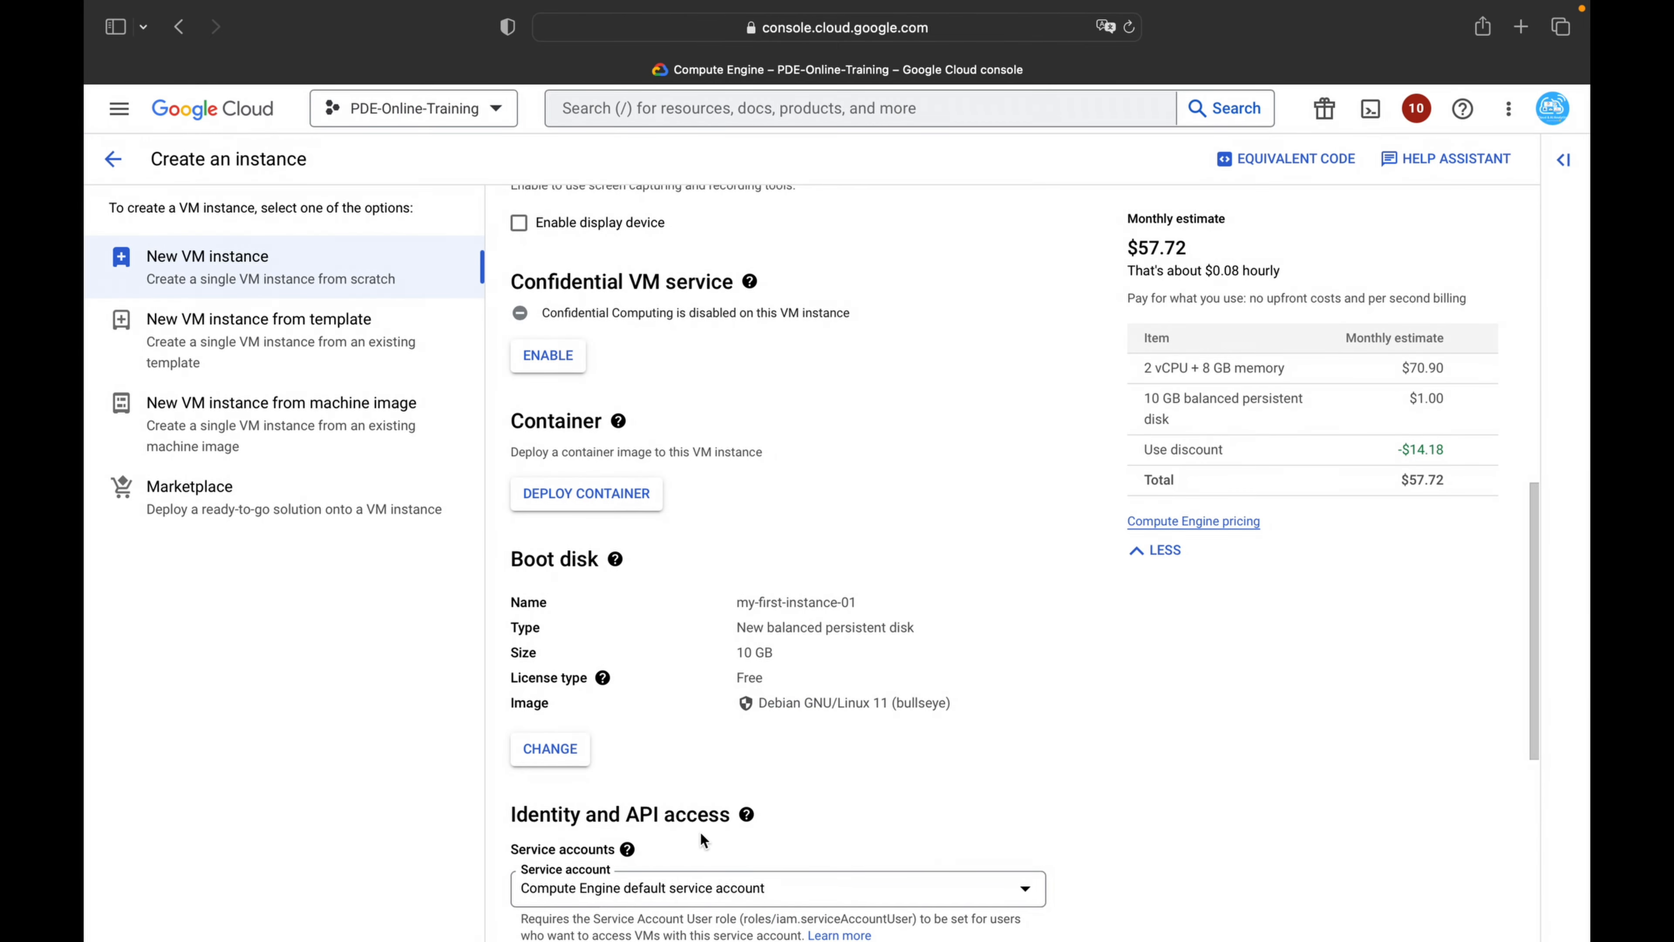
Step: Browse the public operating system images available for the boot disk and pick Debian
scroll(615, 630, down, 1)
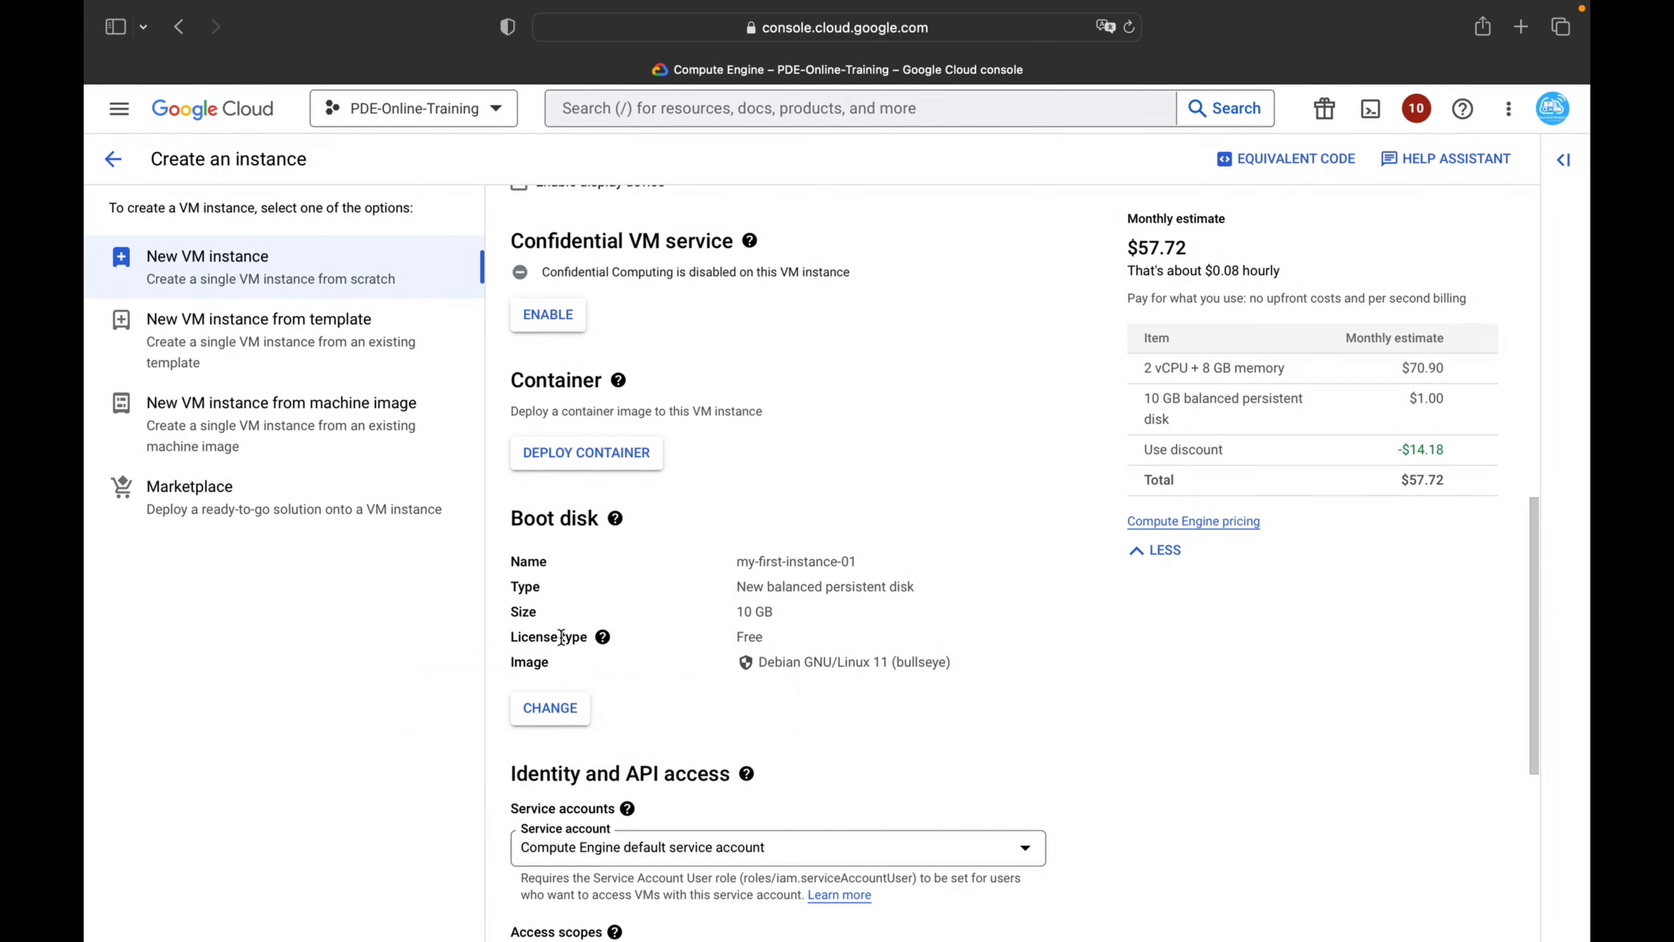
click(550, 709)
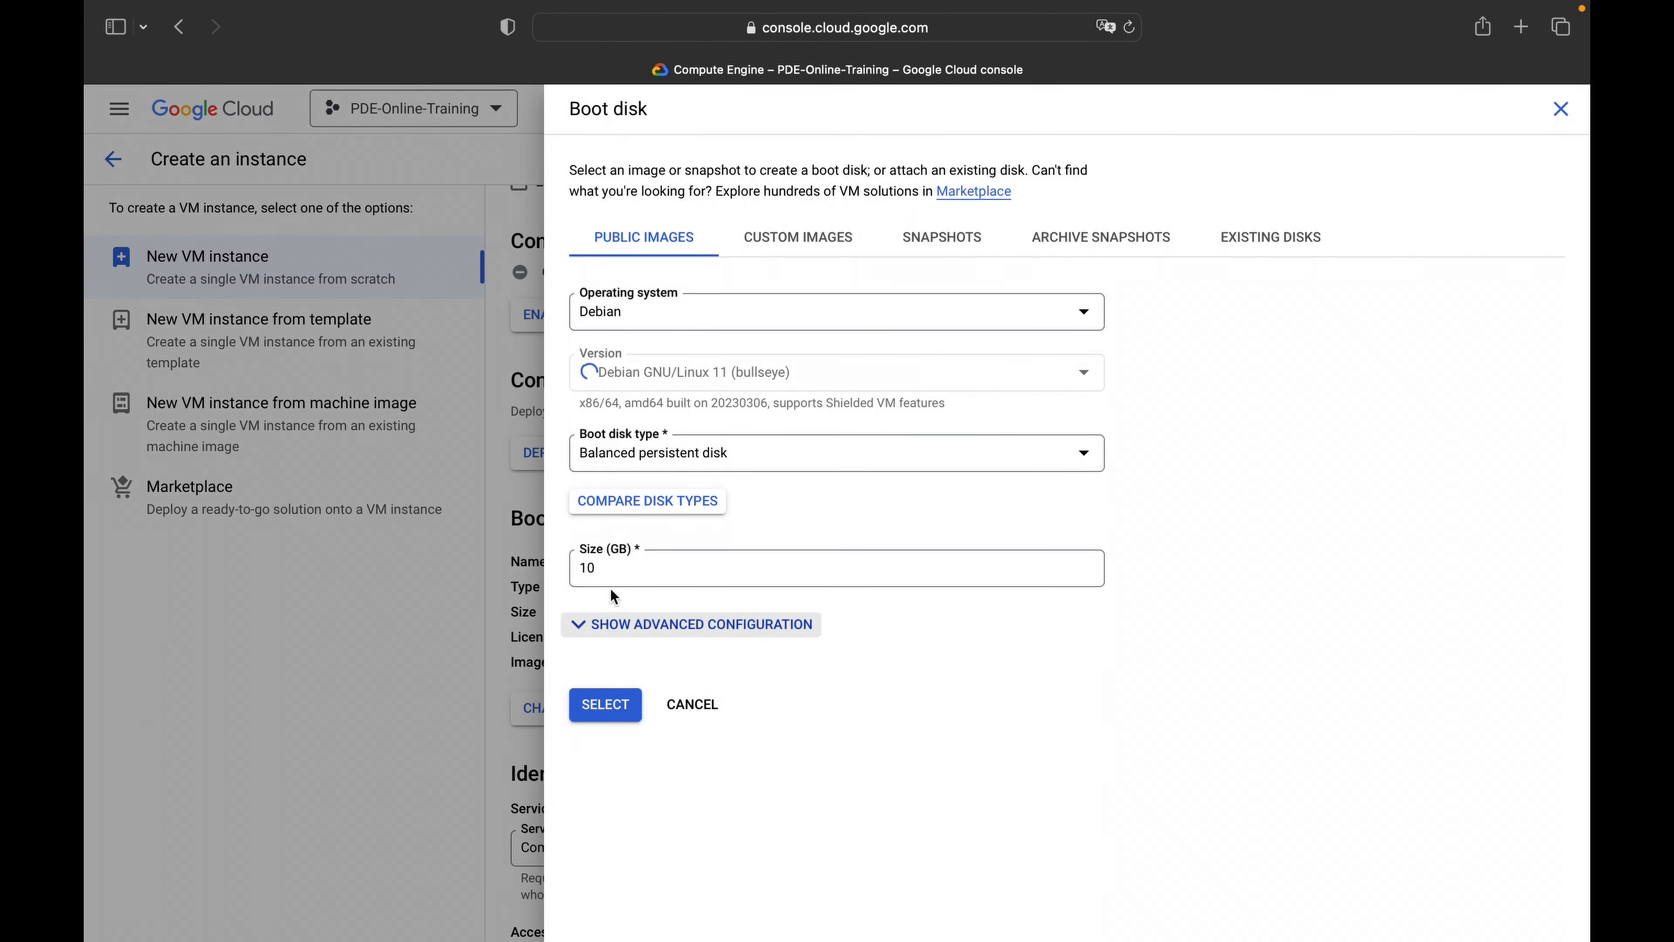
click(656, 326)
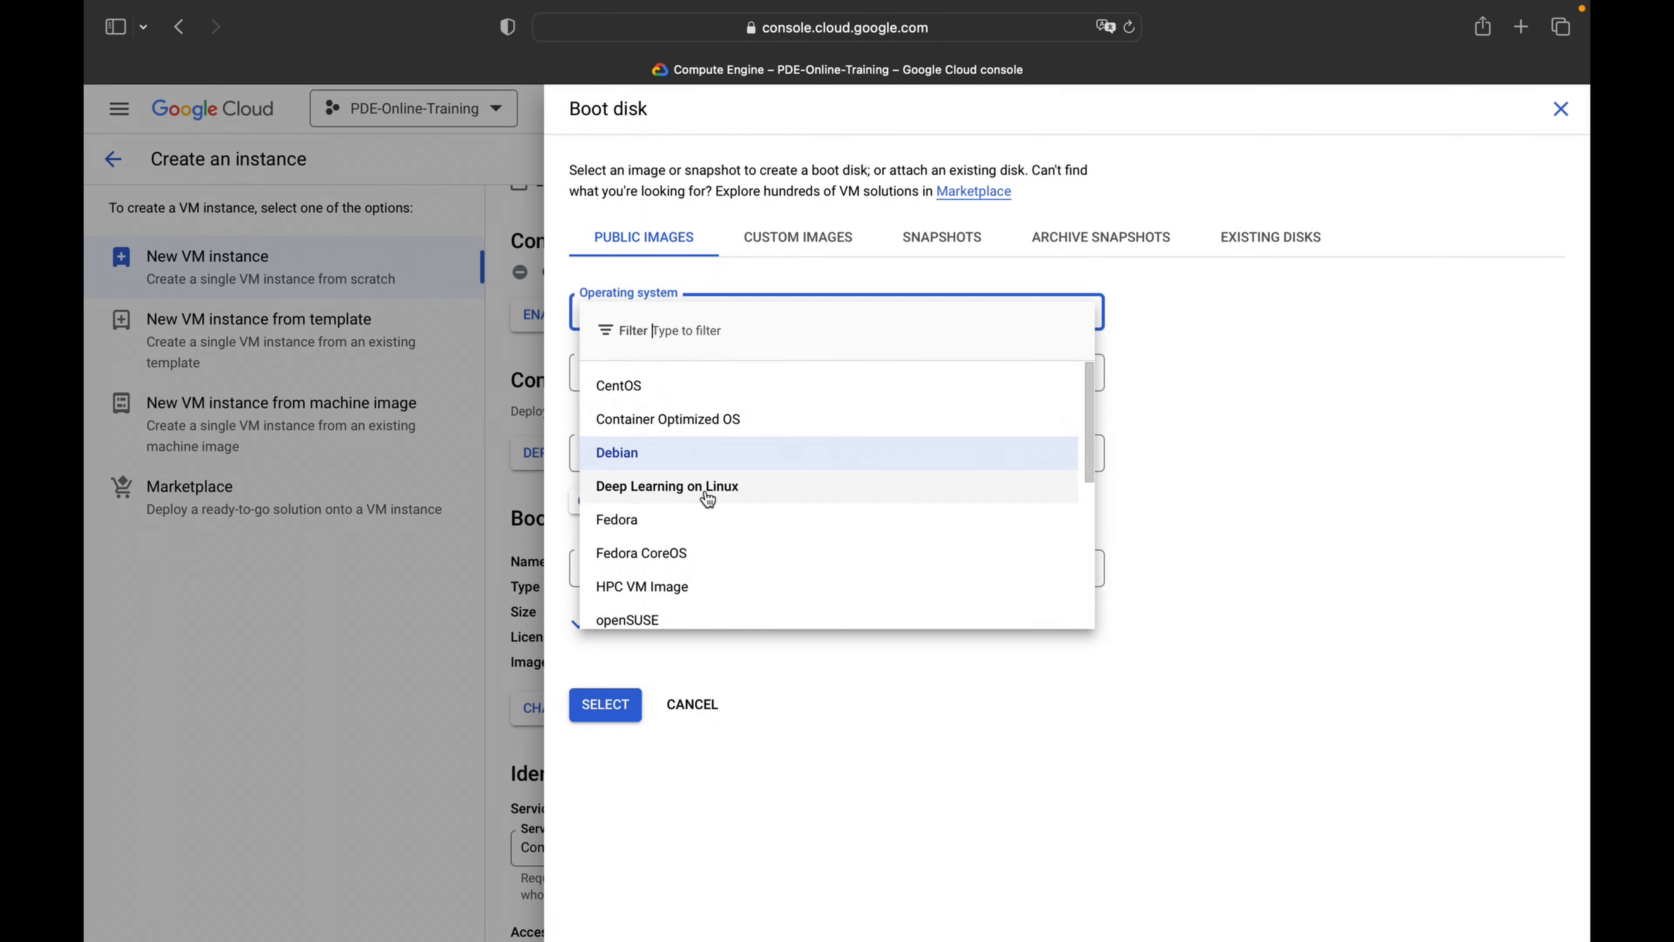
scroll(689, 560, down, 5)
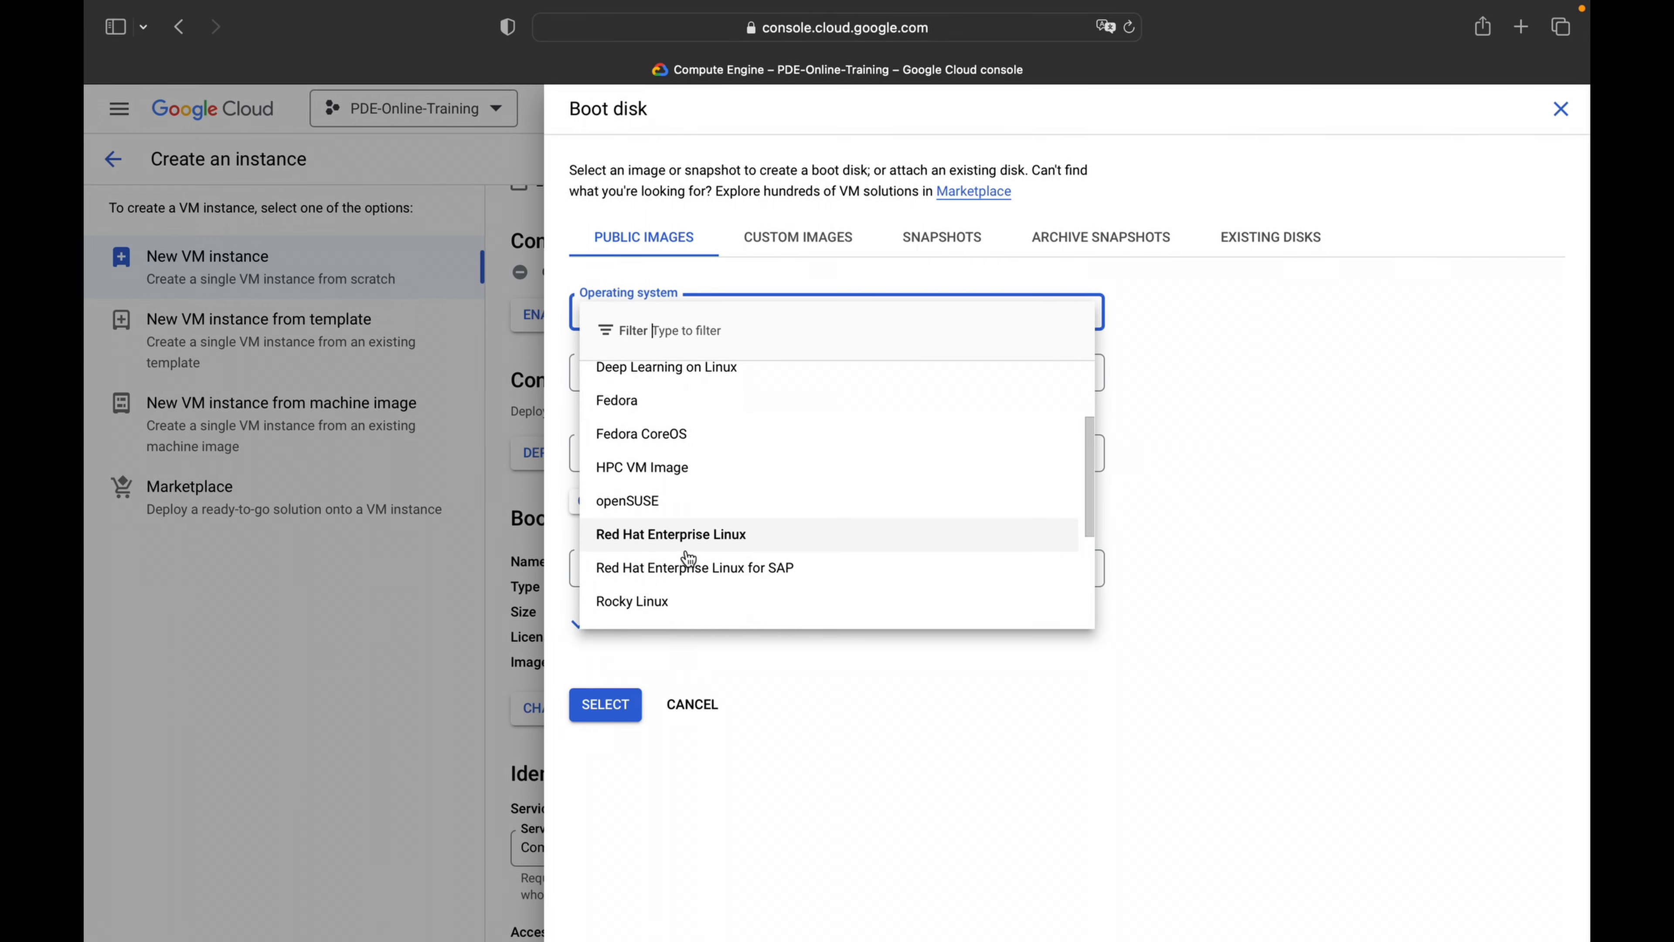
scroll(661, 593, up, 5)
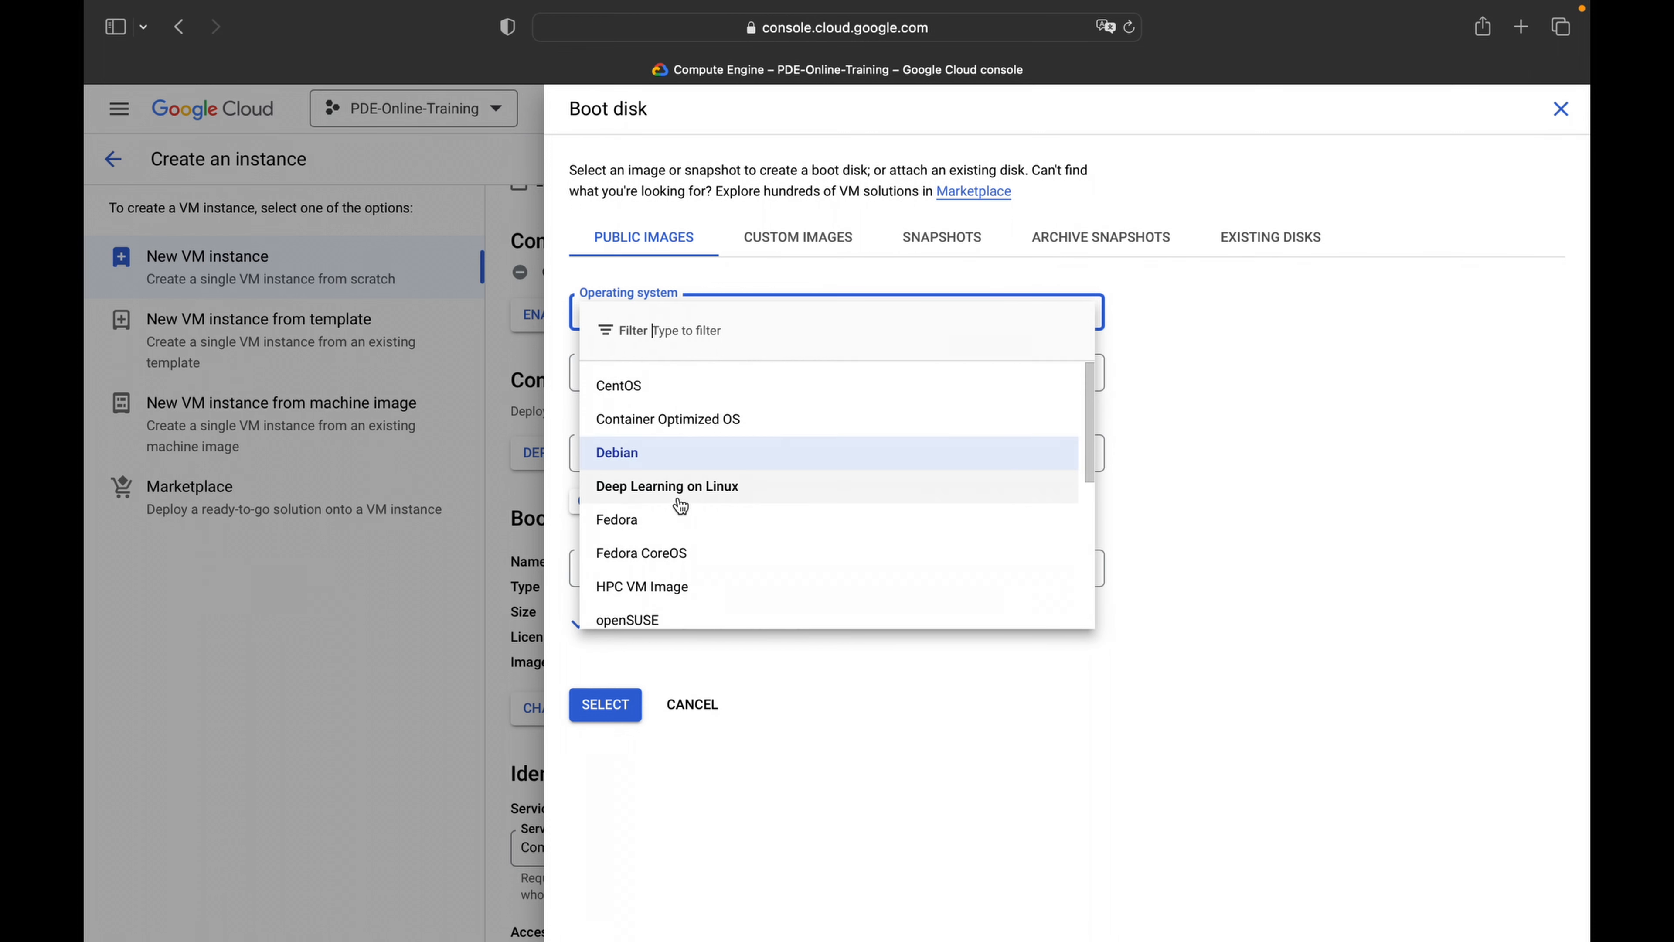
click(657, 463)
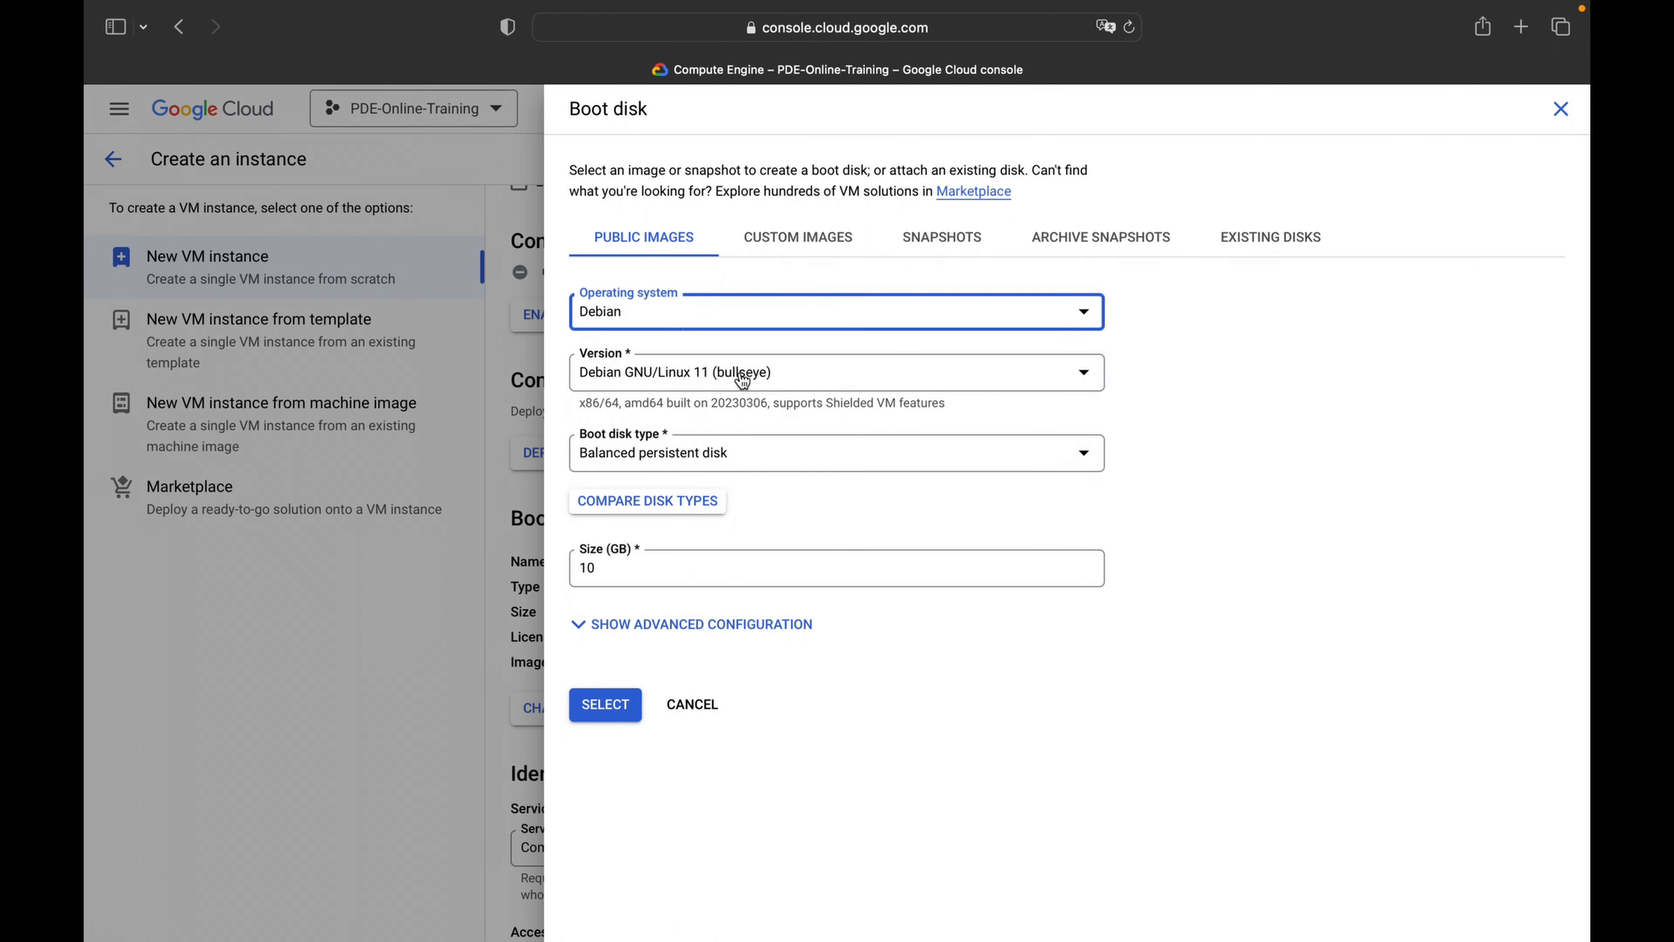
Step: Look through the boot disk's custom image, snapshot, archive snapshot and existing disk sources, and cancel the boot disk change
click(801, 252)
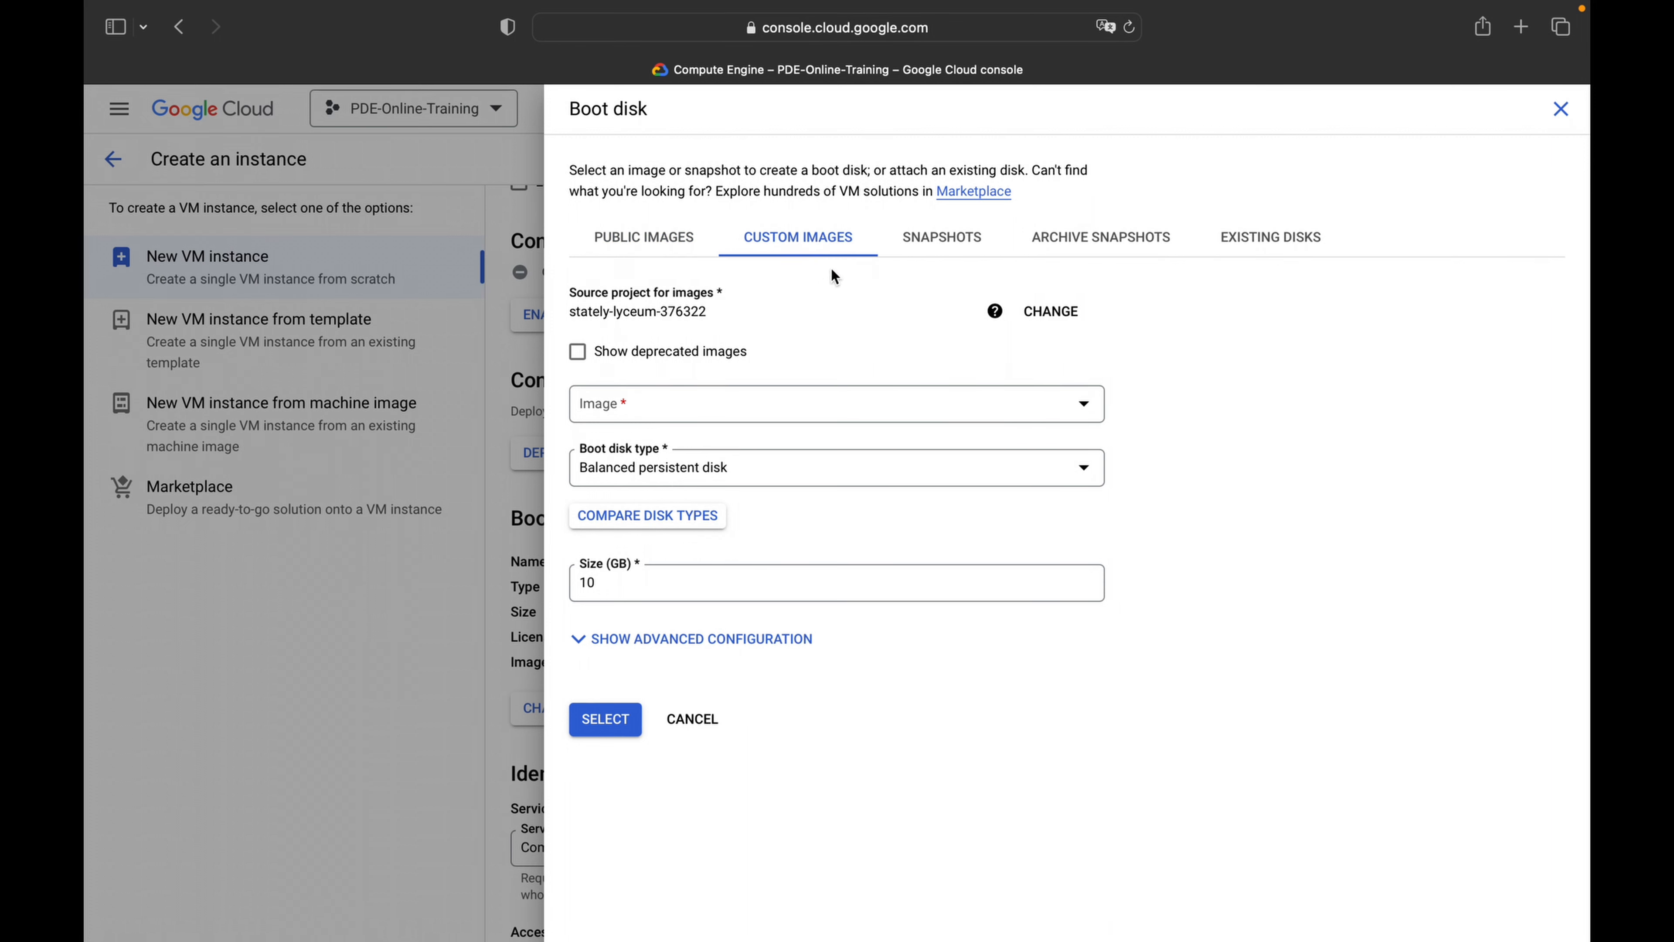
click(969, 239)
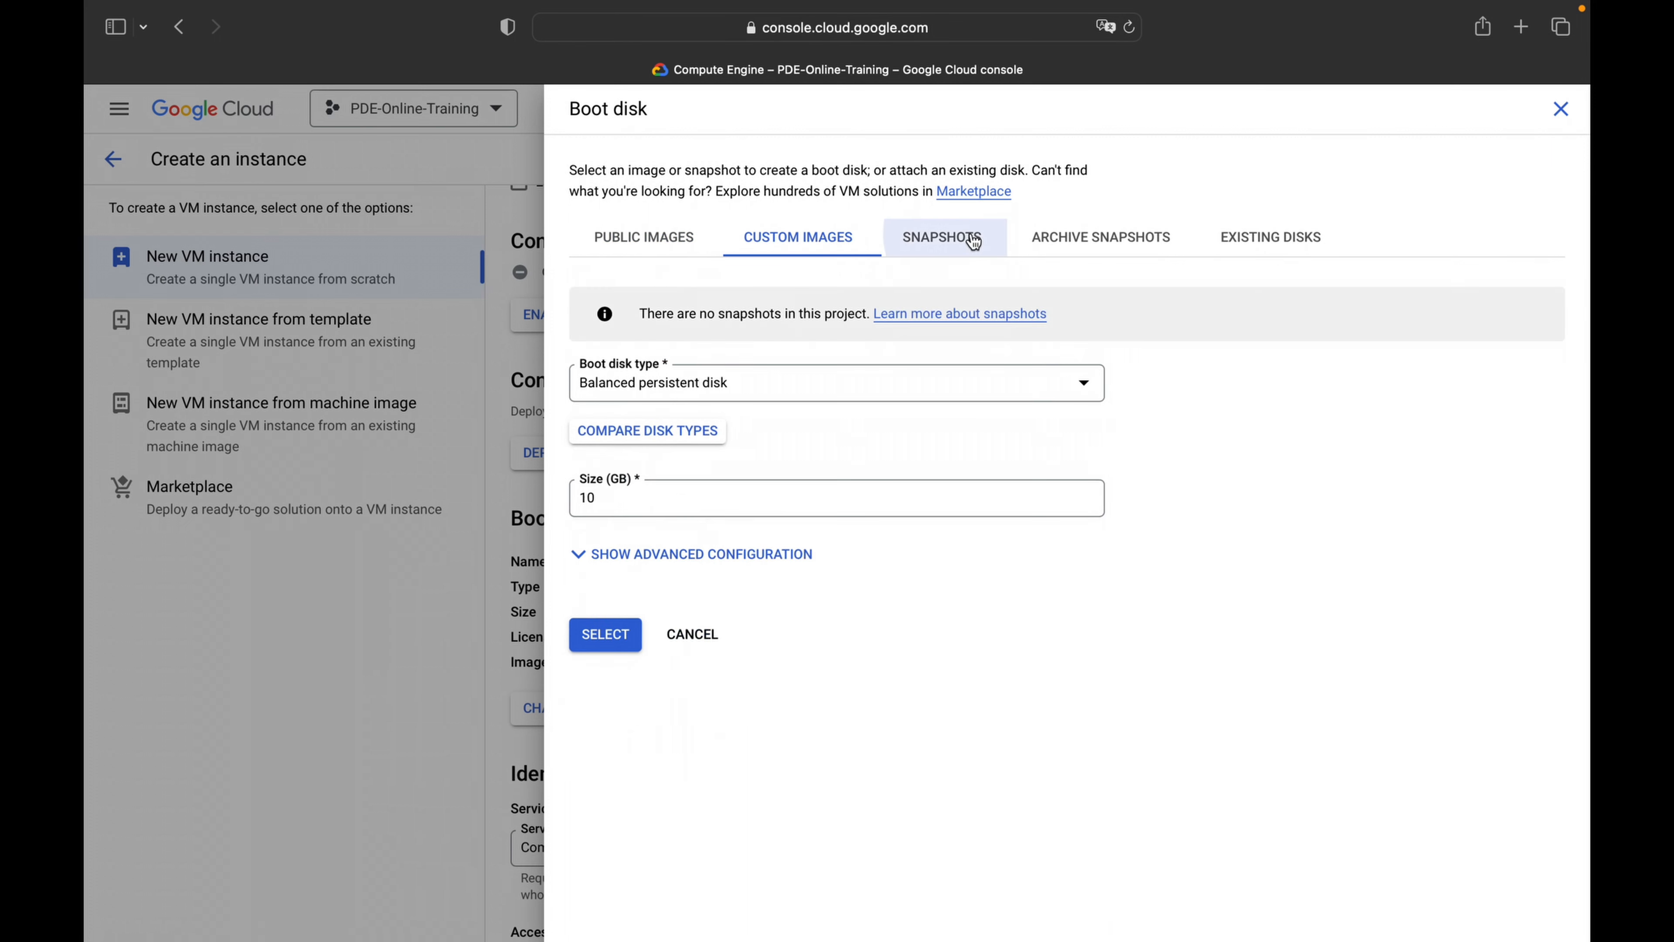
click(1095, 245)
click(1266, 252)
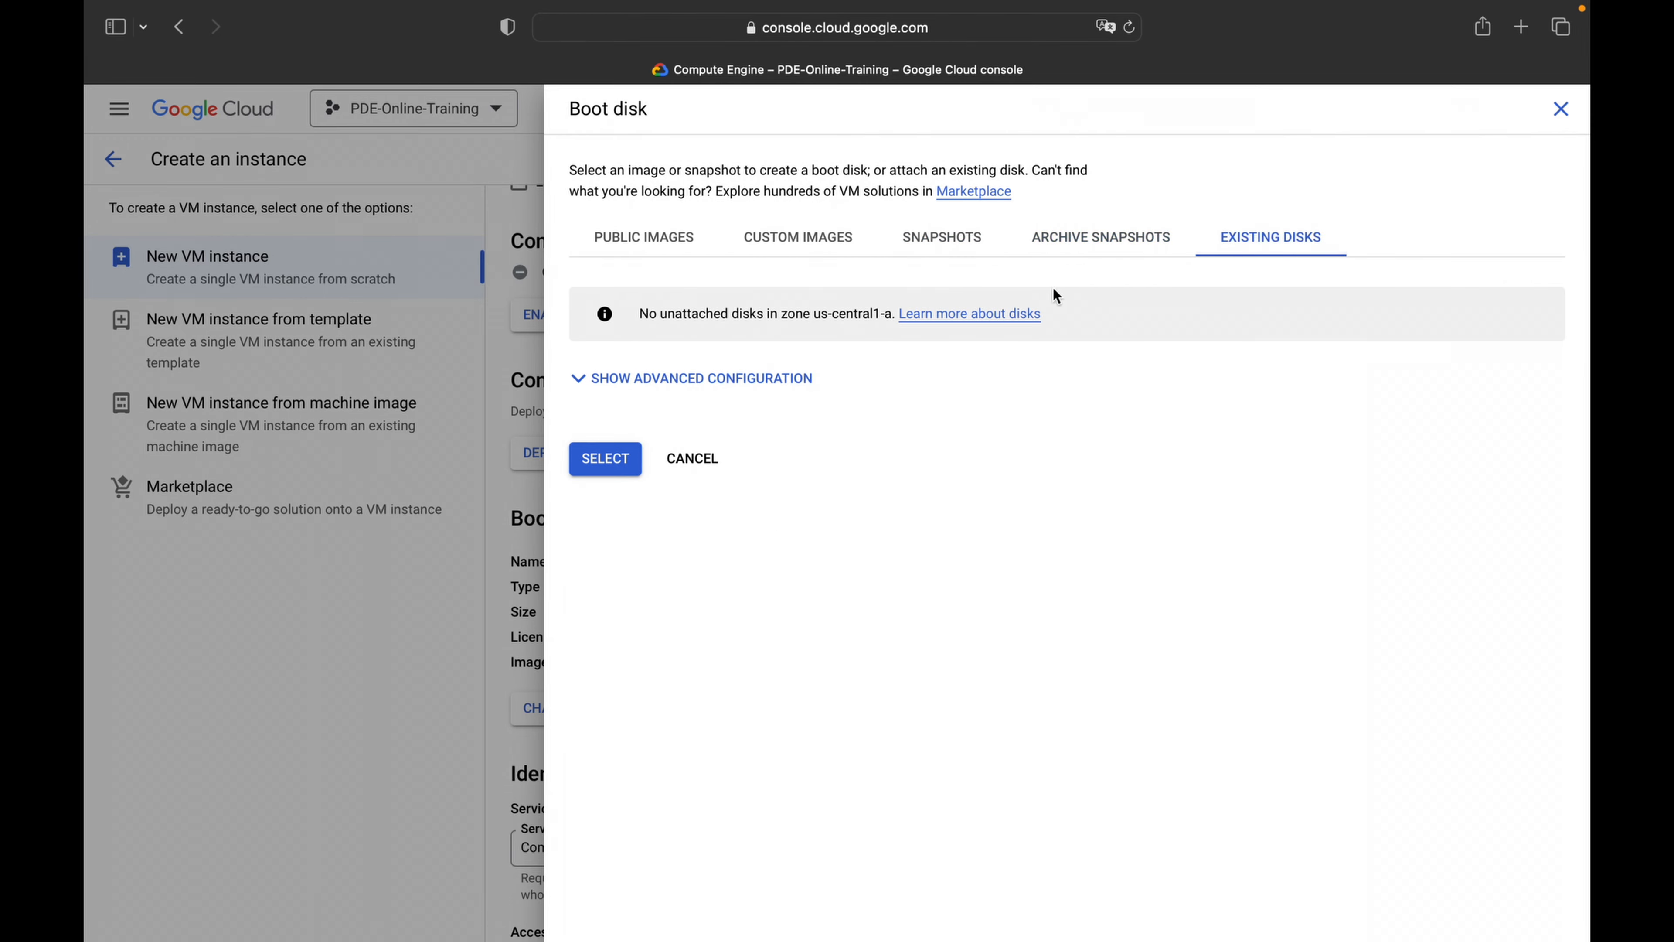
click(701, 469)
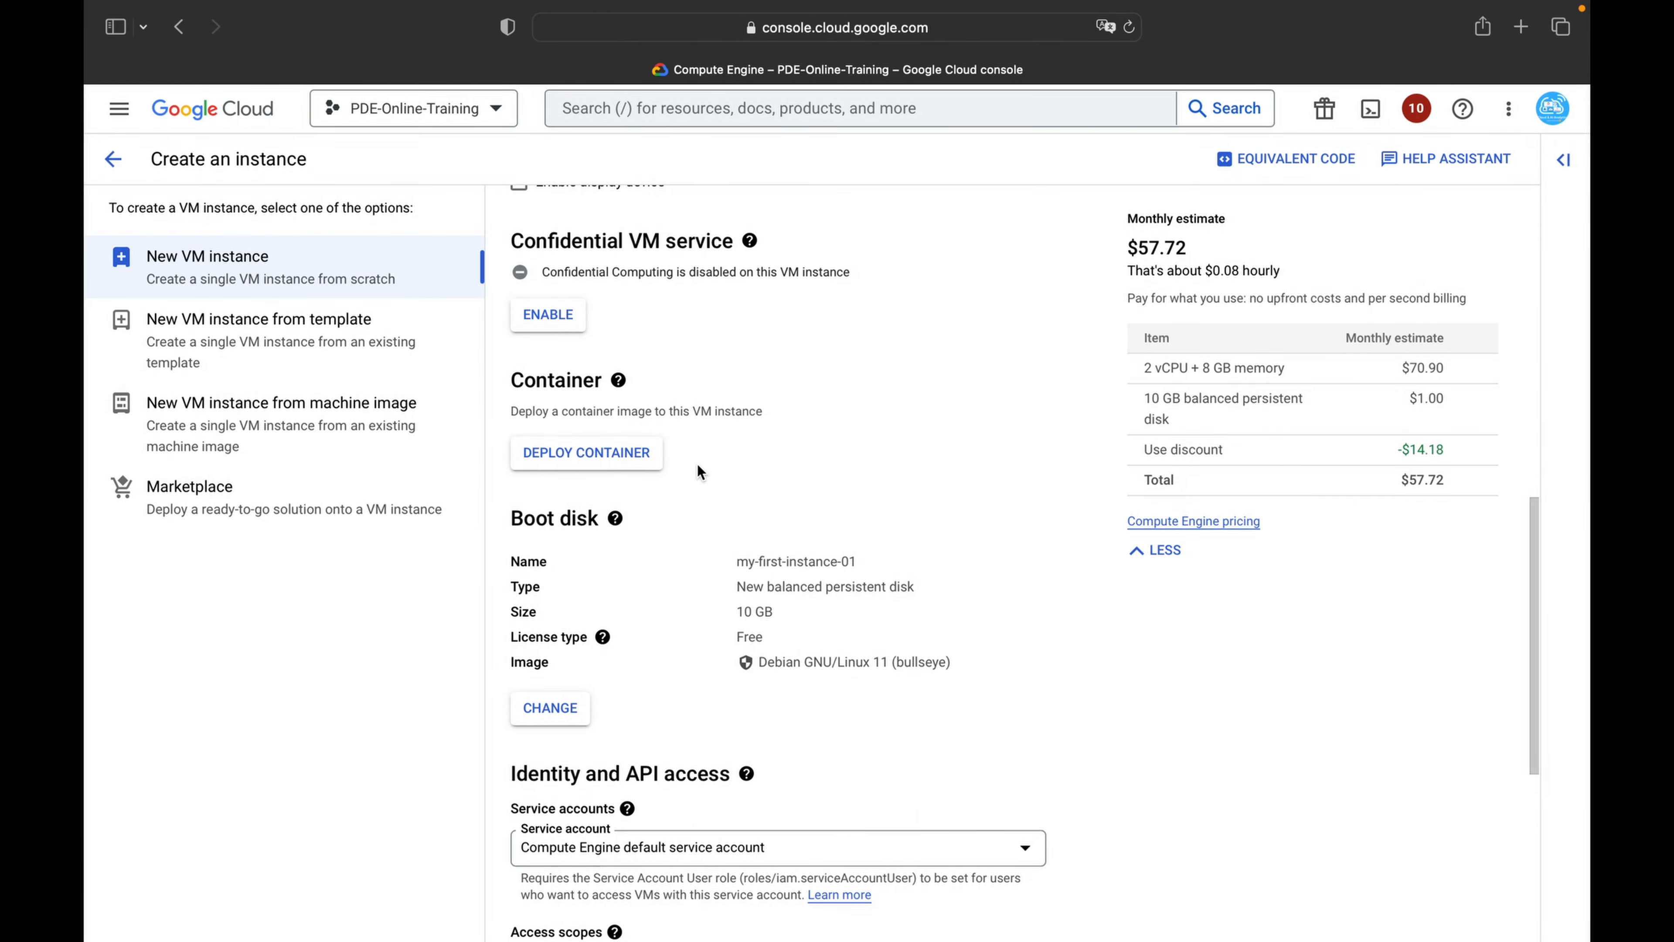
Step: Allow HTTP traffic through the instance's firewall and expand the advanced options
scroll(851, 521, down, 2)
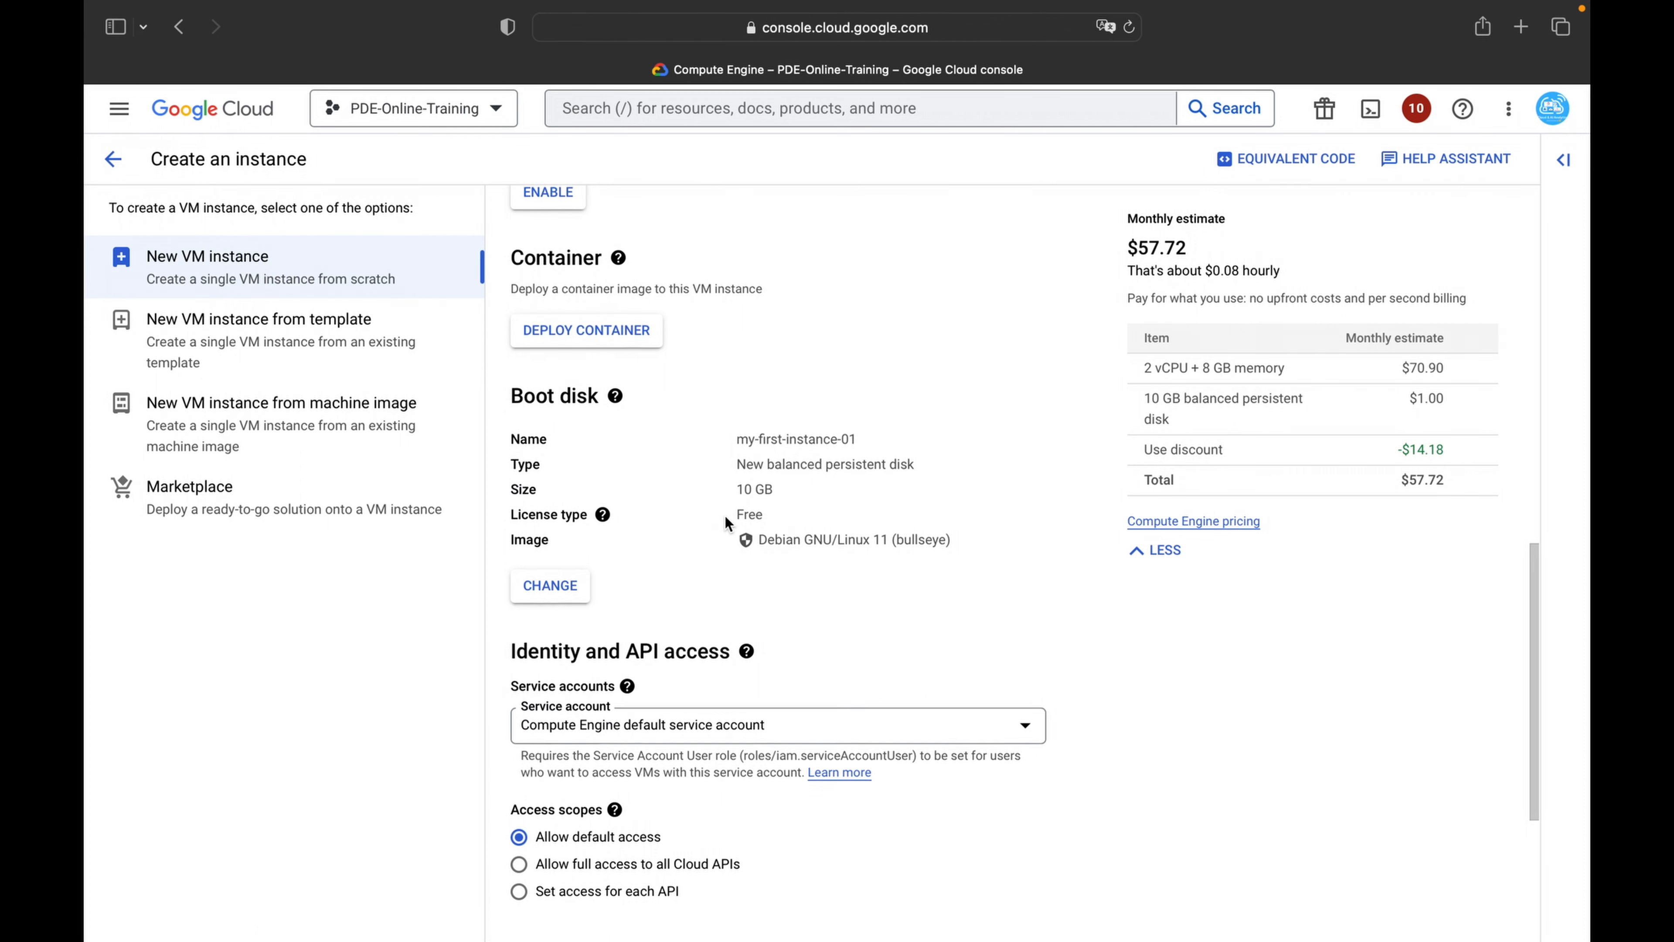
scroll(672, 541, down, 2)
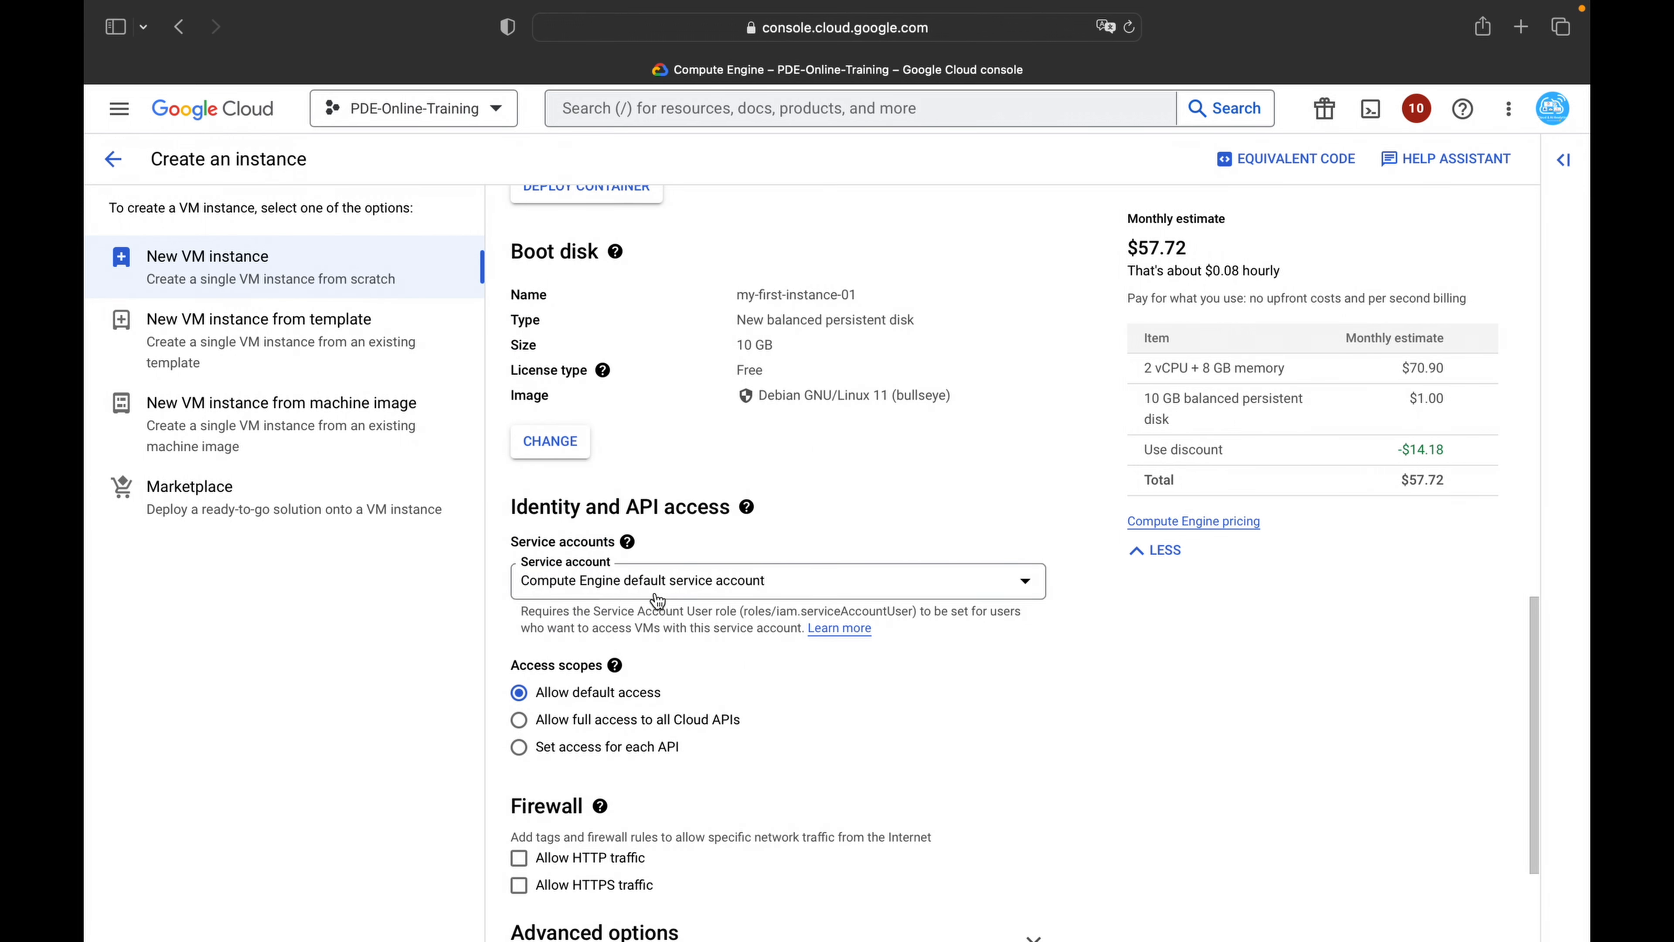
scroll(660, 603, down, 3)
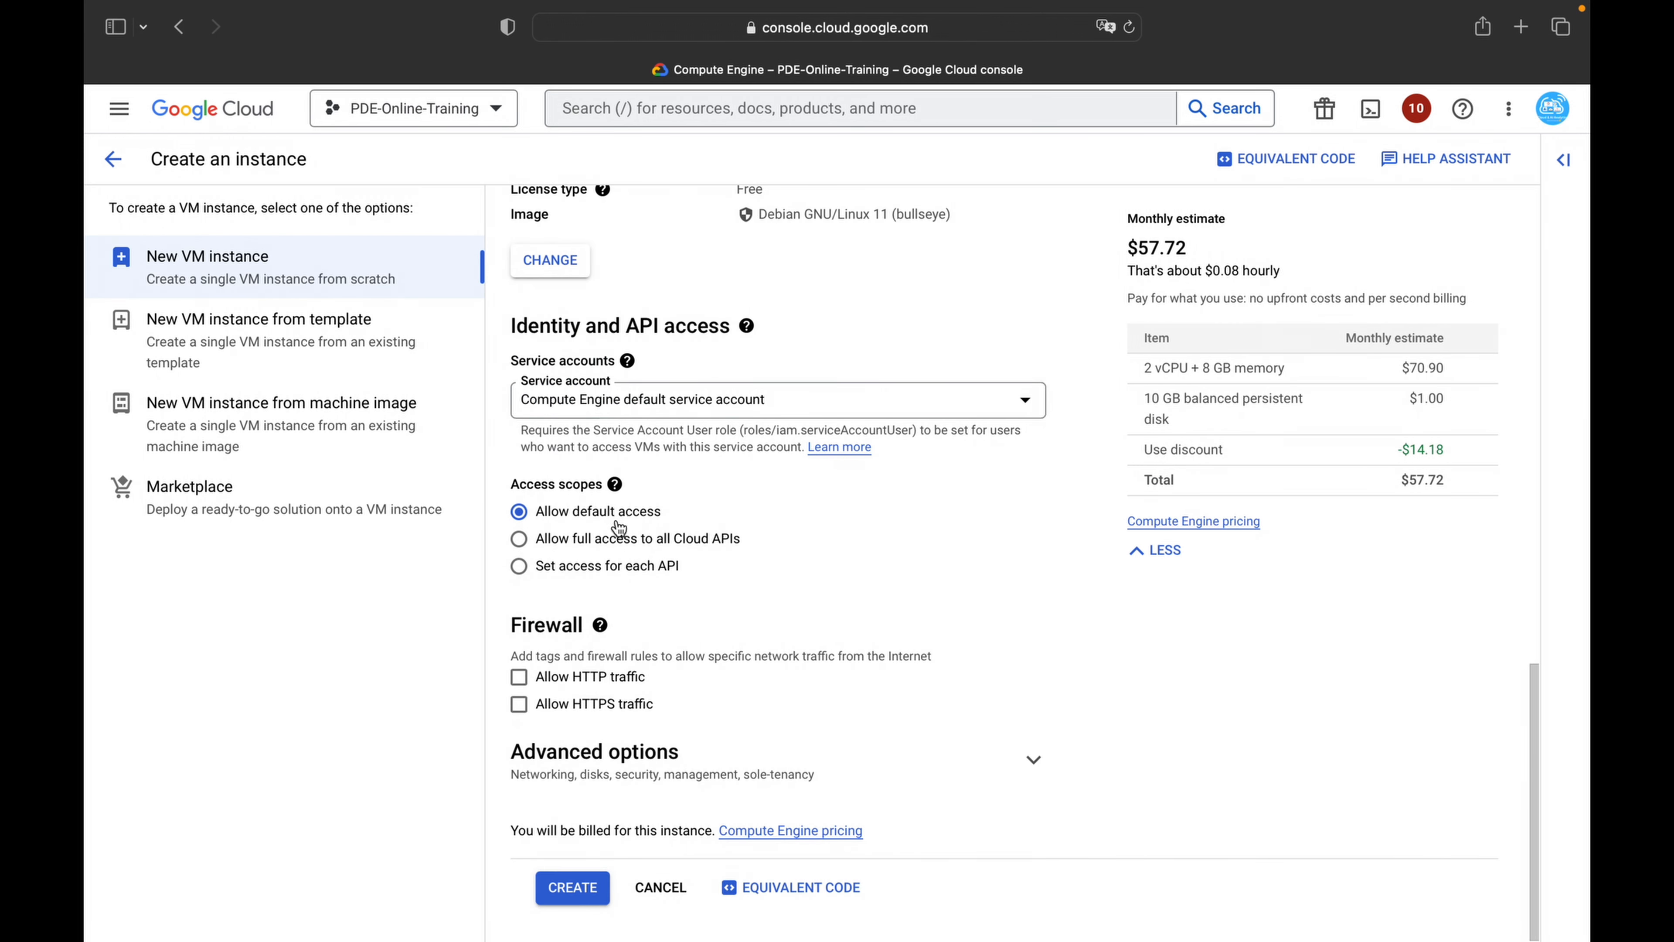
click(519, 676)
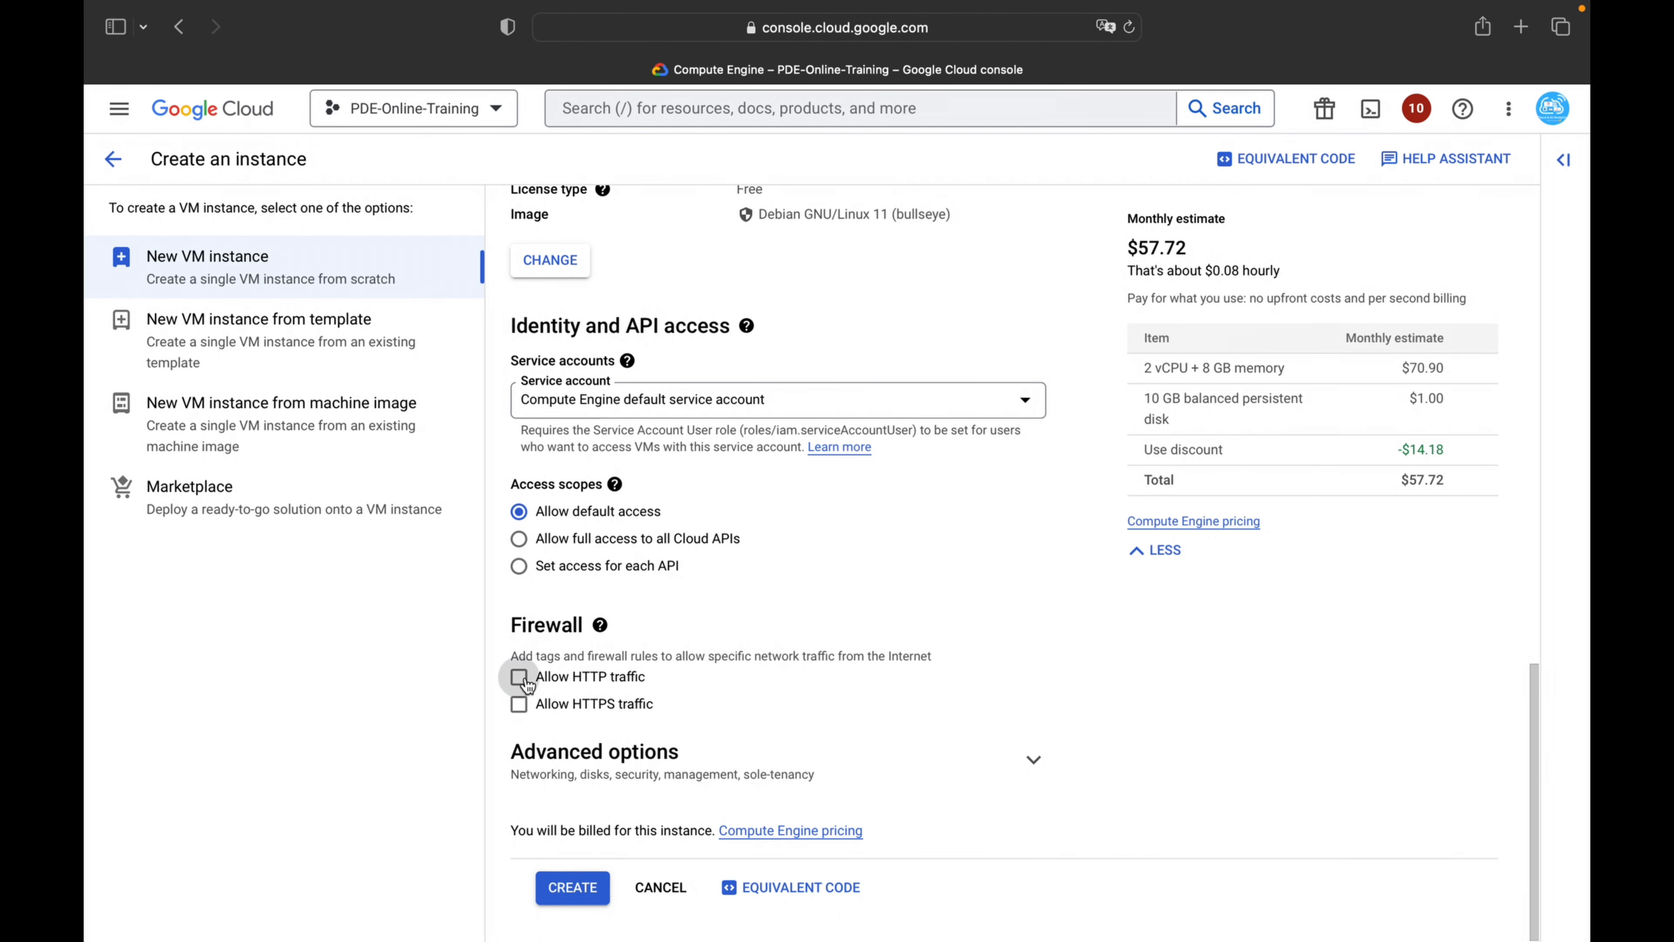
click(1033, 759)
scroll(969, 633, down, 6)
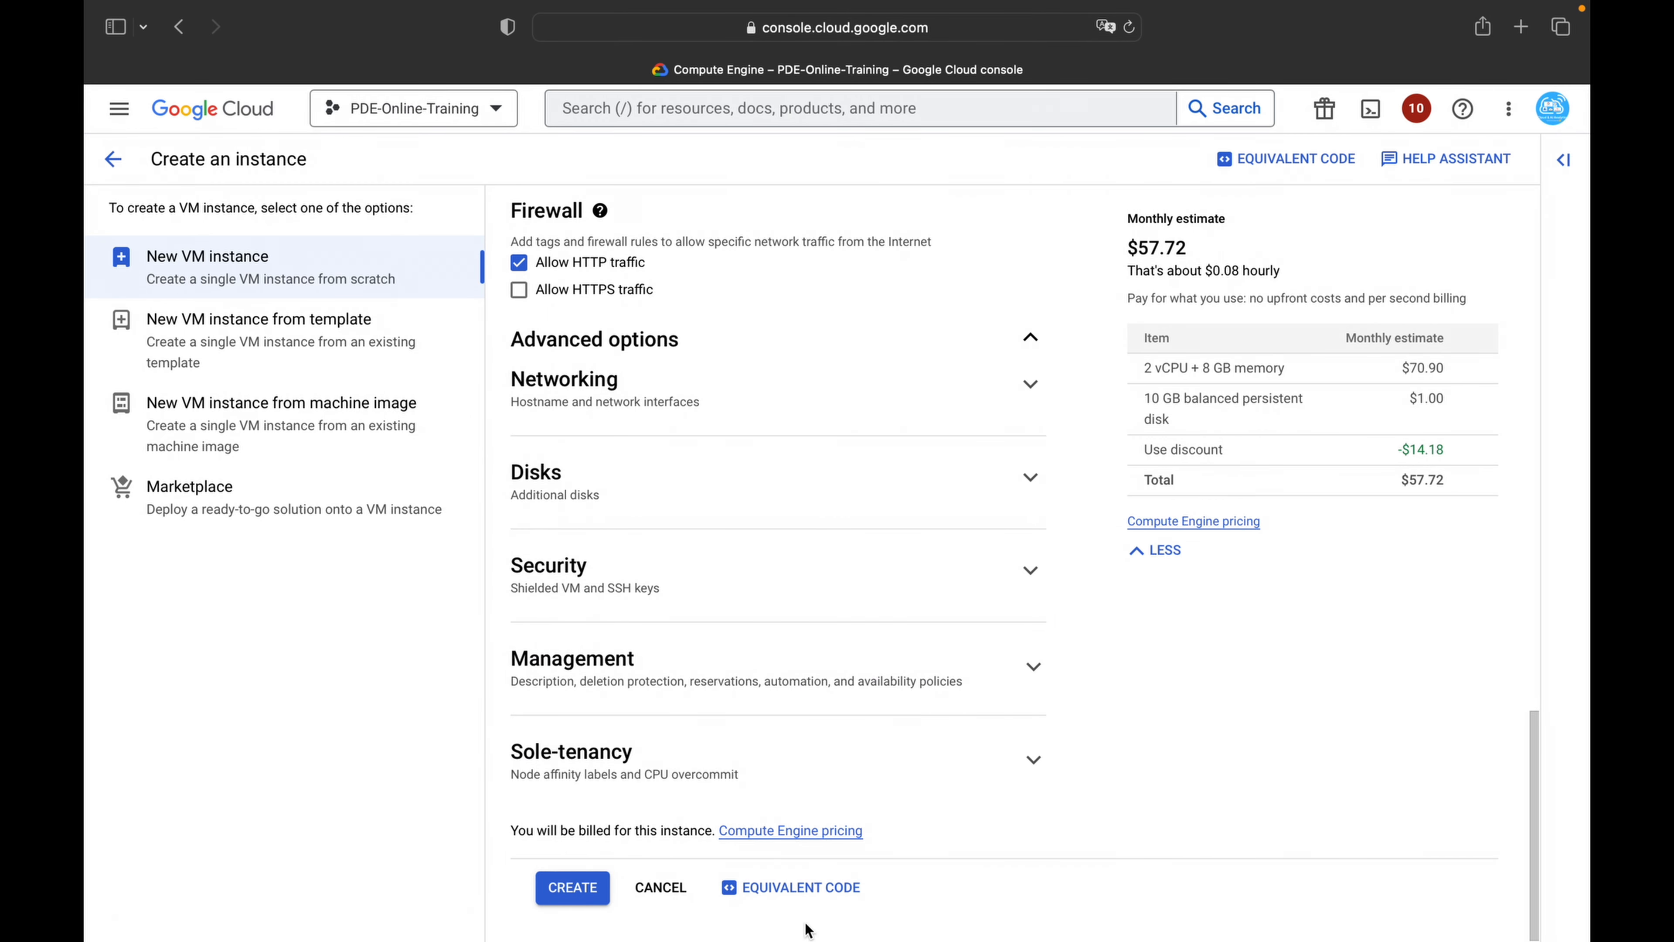
Step: Show the equivalent gcloud command for the instance and copy the whole command
click(813, 901)
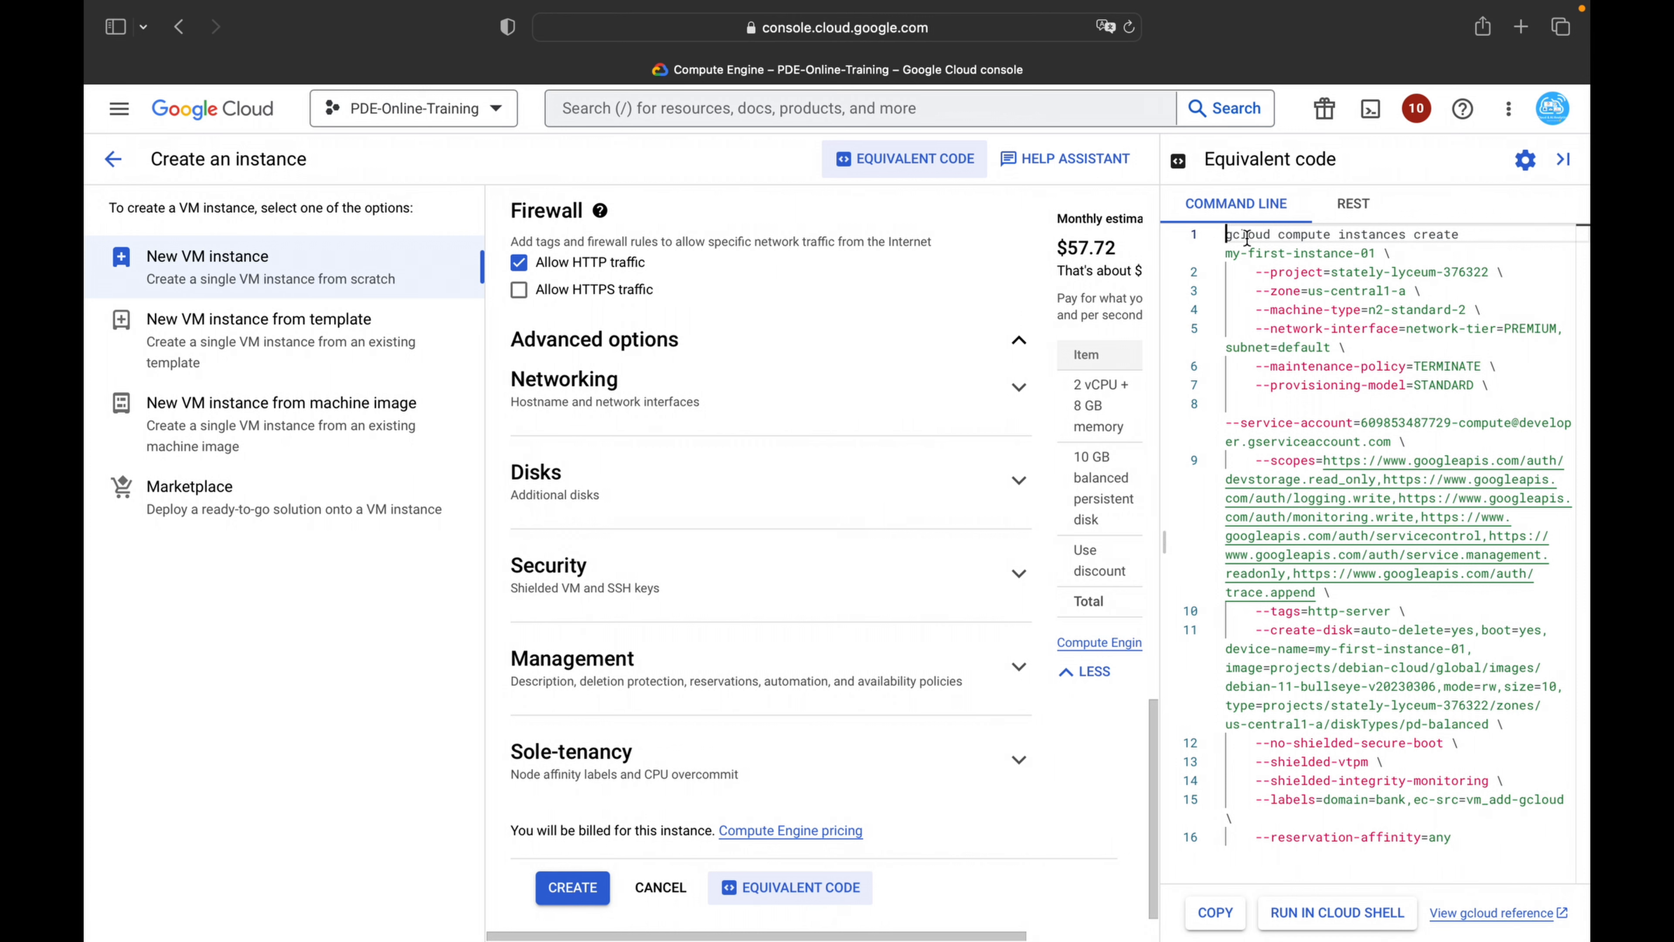
drag(1225, 234, 1488, 852)
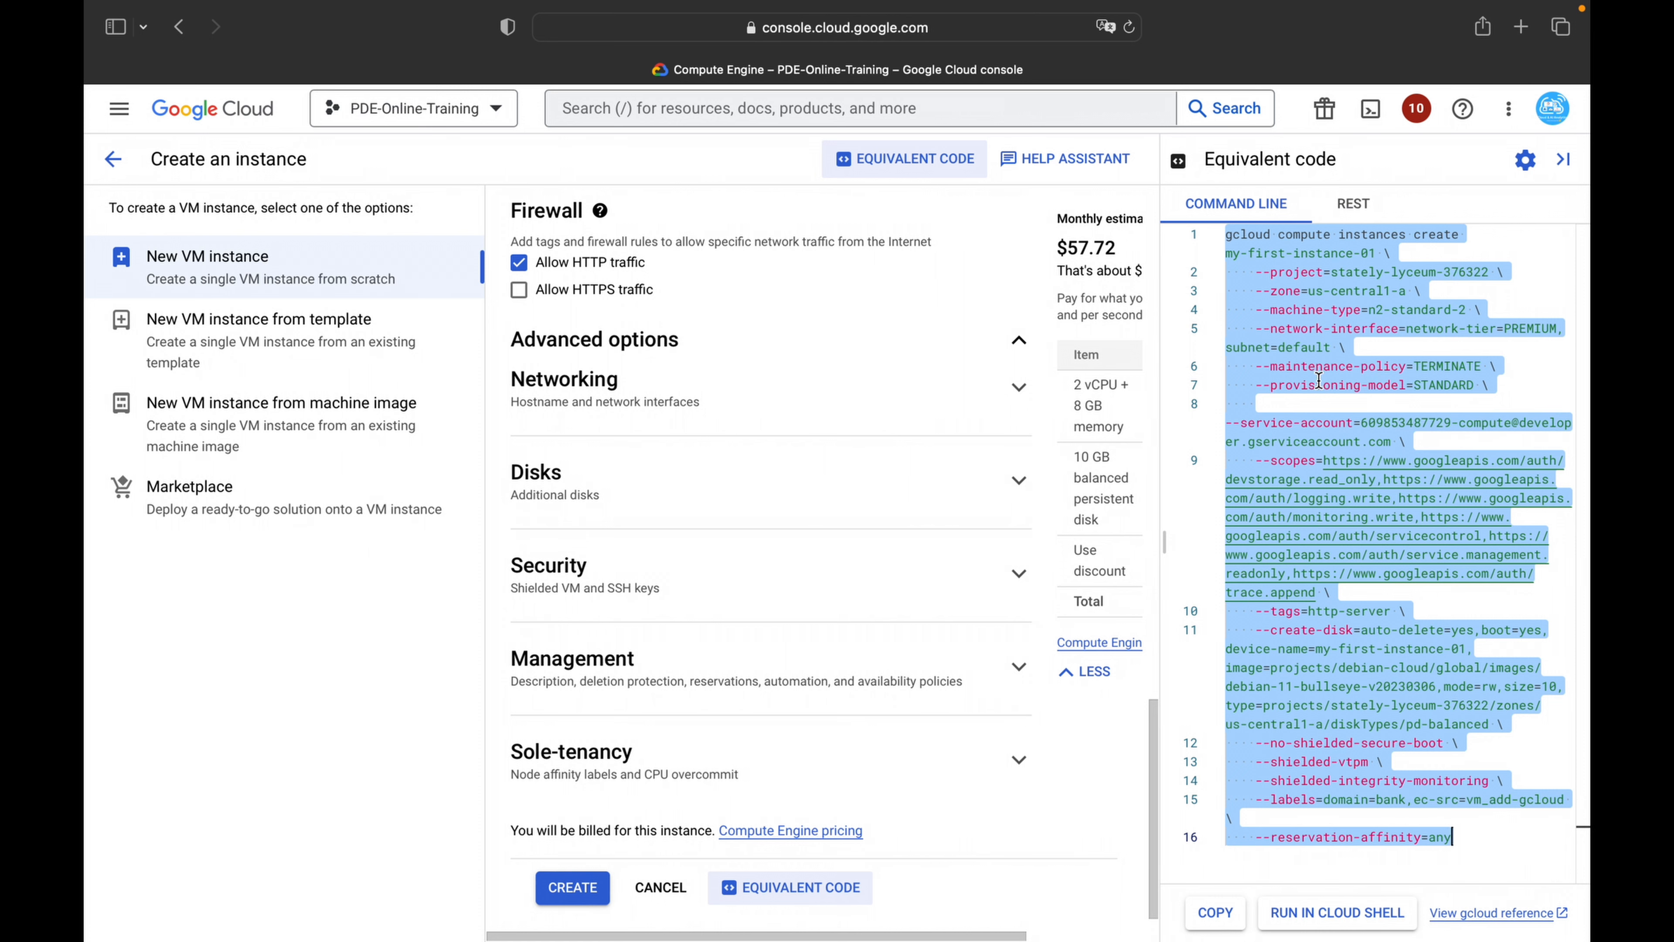
click(1221, 920)
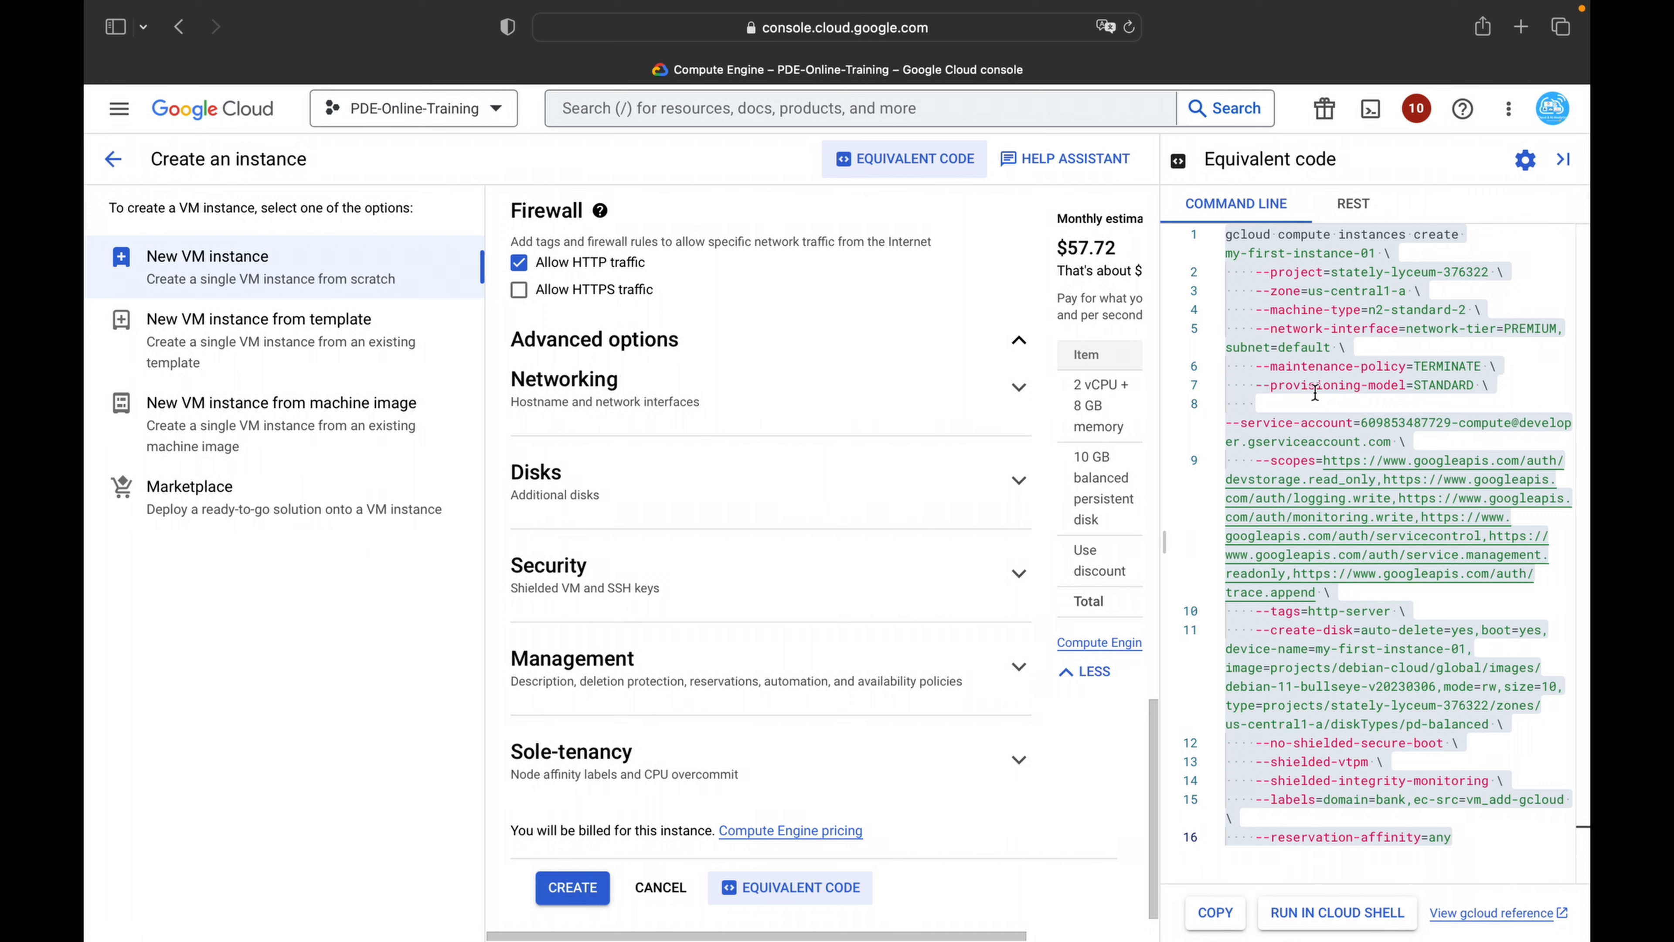
Step: Try running the equivalent command in Cloud Shell, enlarge the terminal pane, and collapse it again
click(1310, 918)
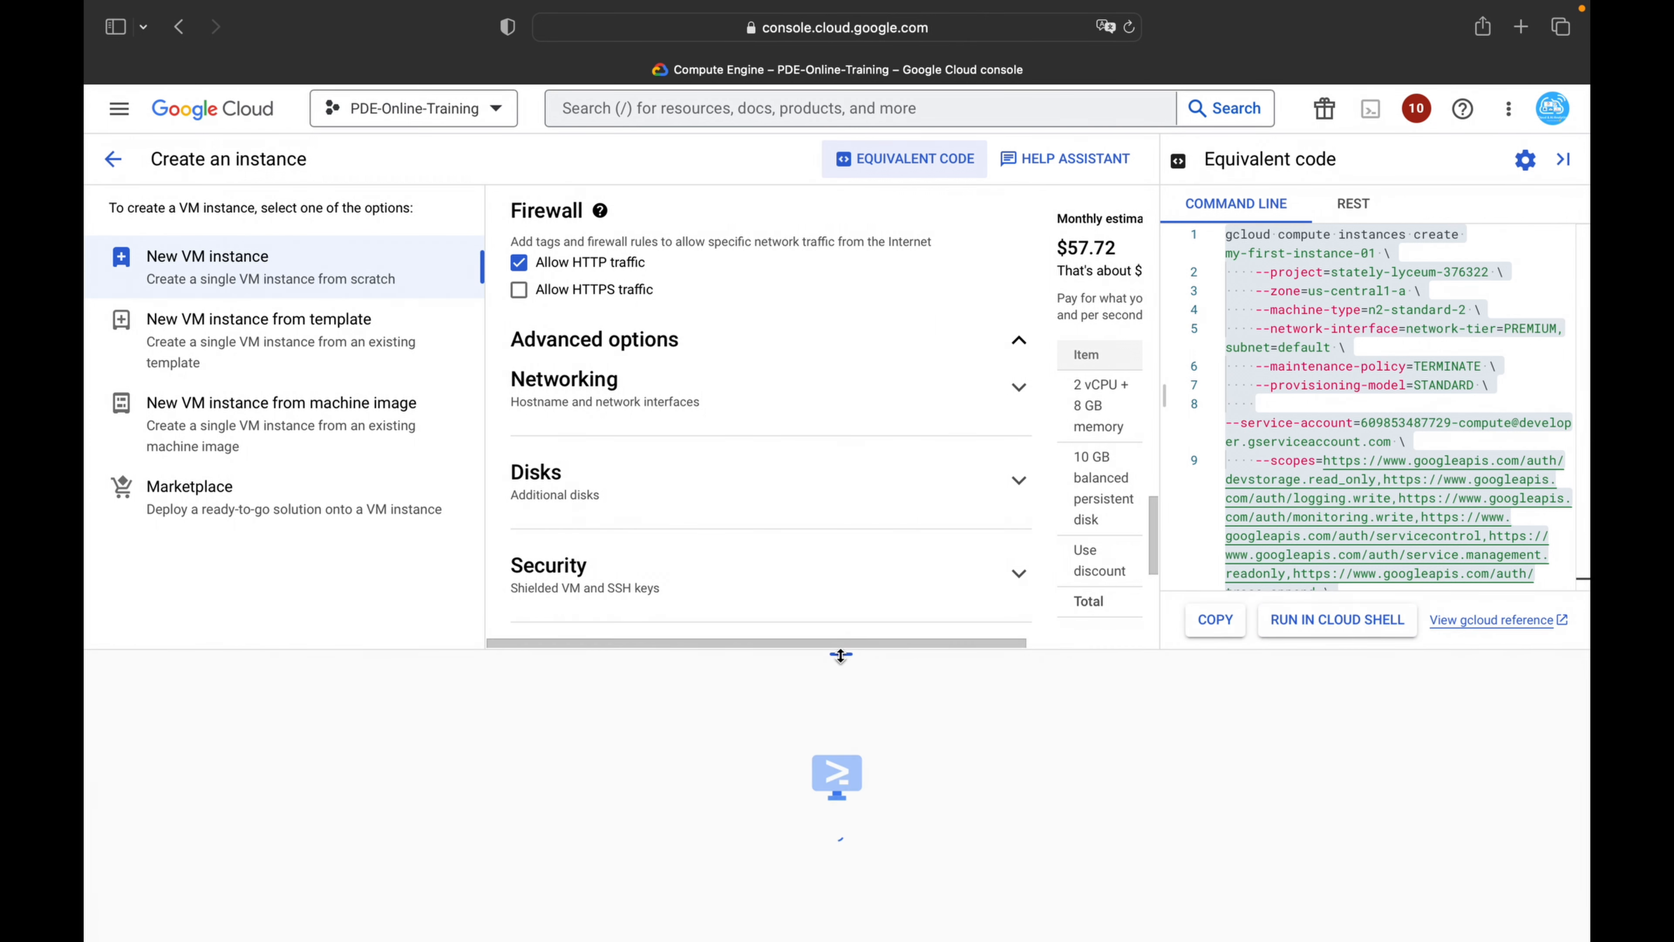
drag(842, 653, 844, 539)
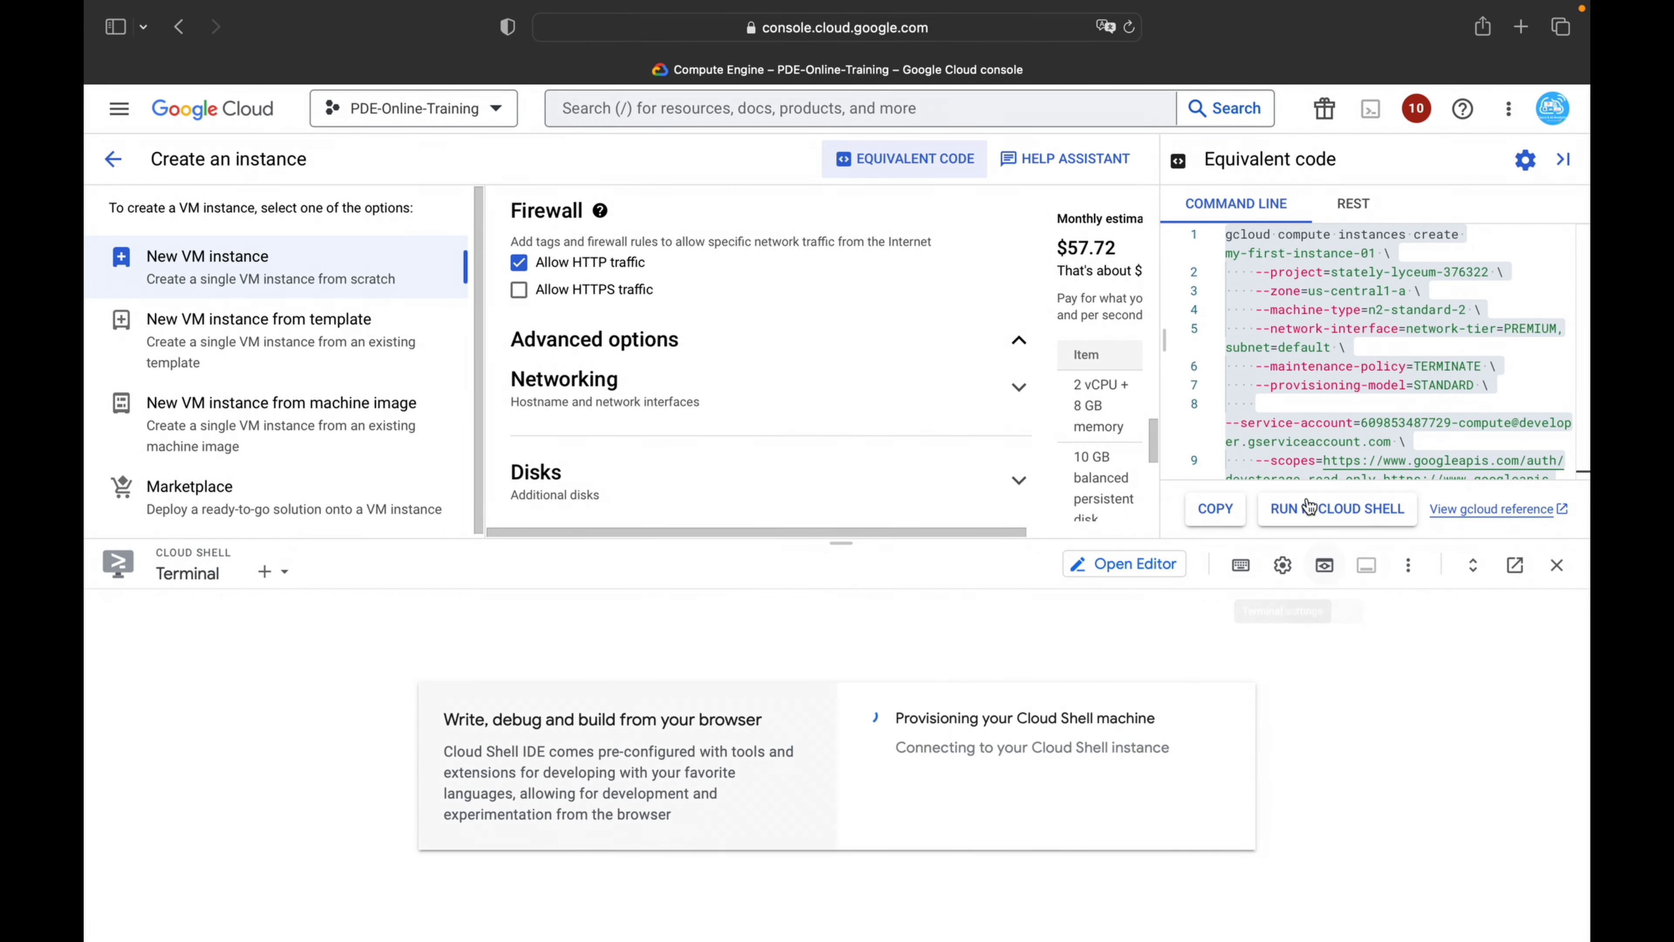
drag(889, 545, 725, 933)
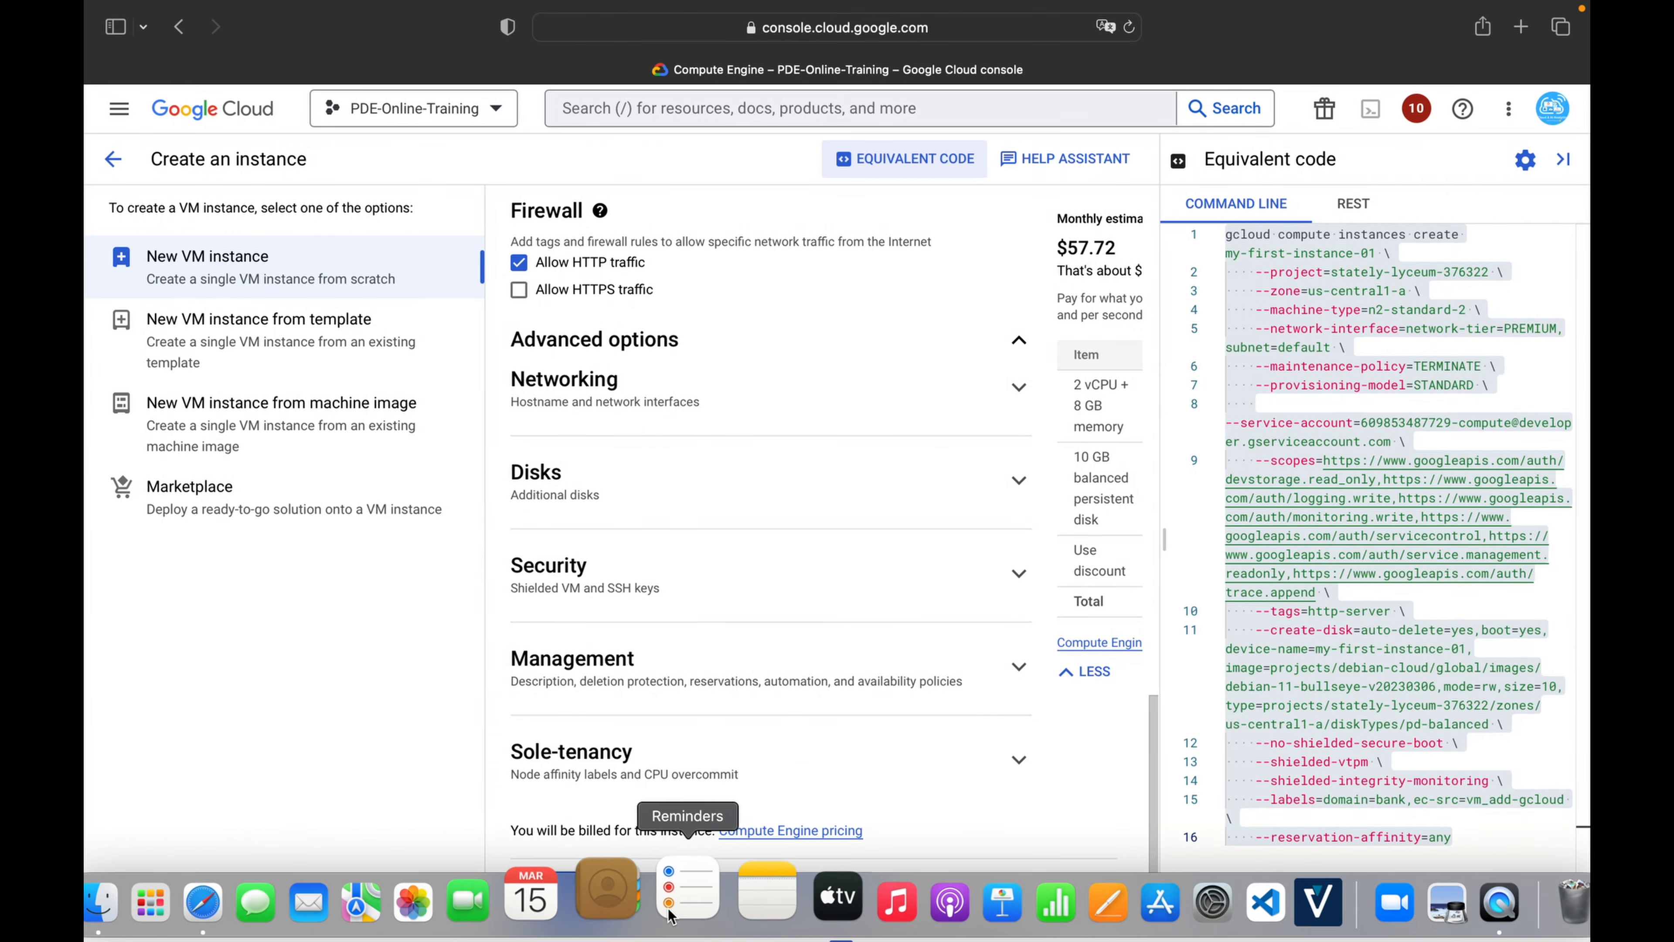
Step: Create the my-first-instance-01 VM instance with the configured settings
click(586, 892)
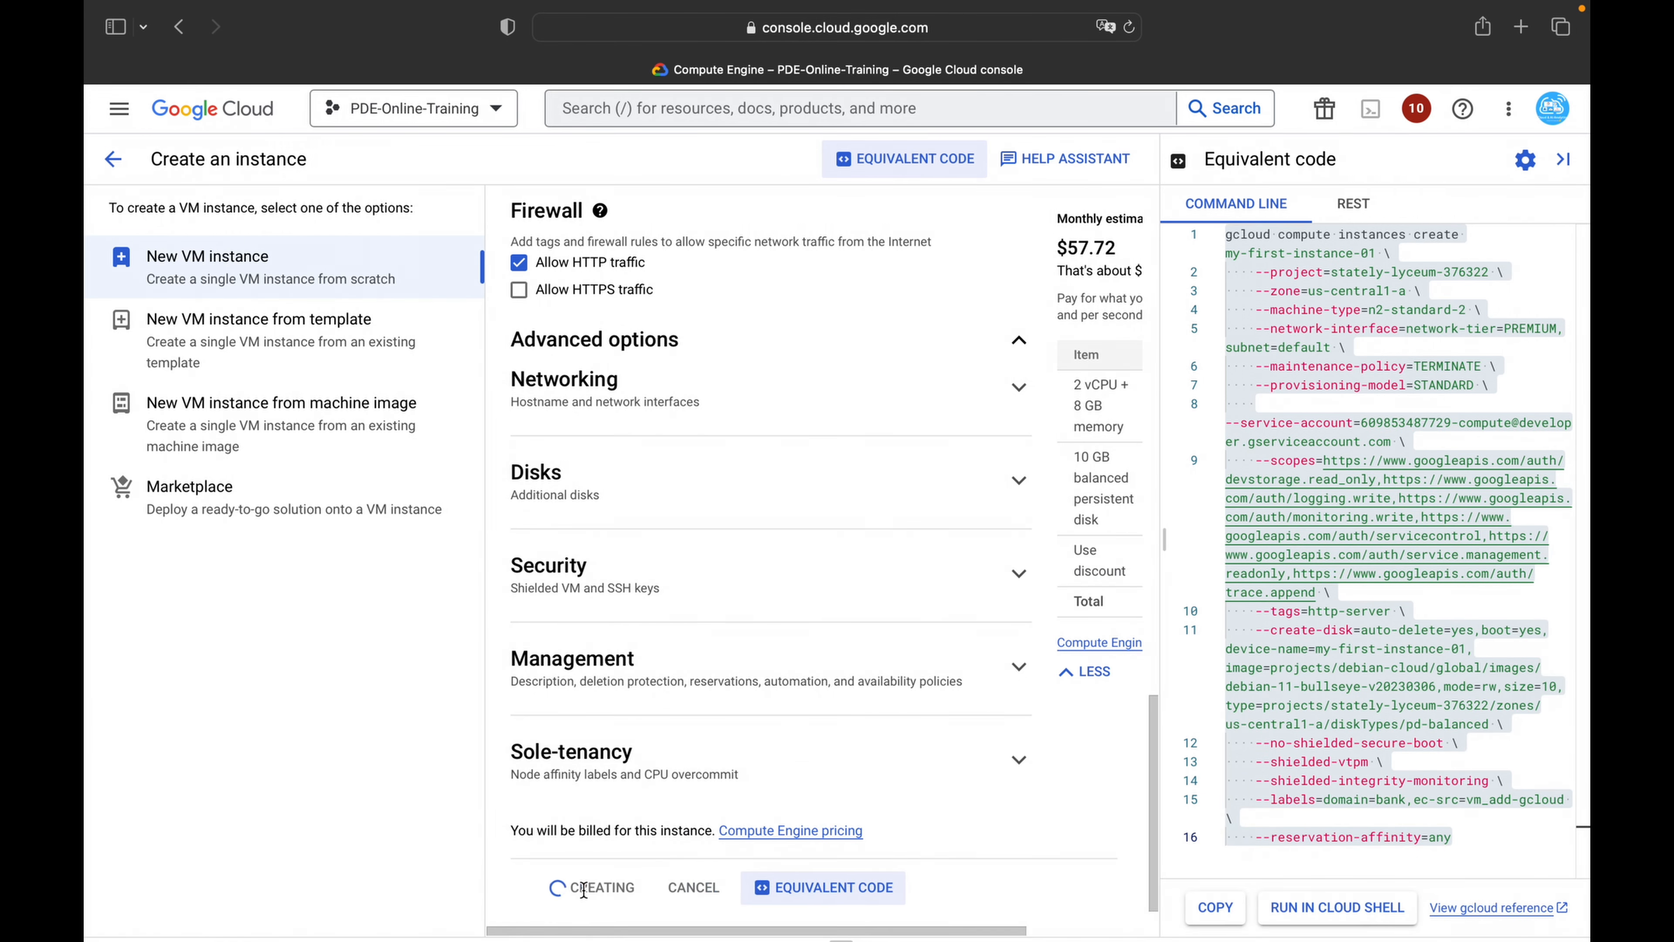